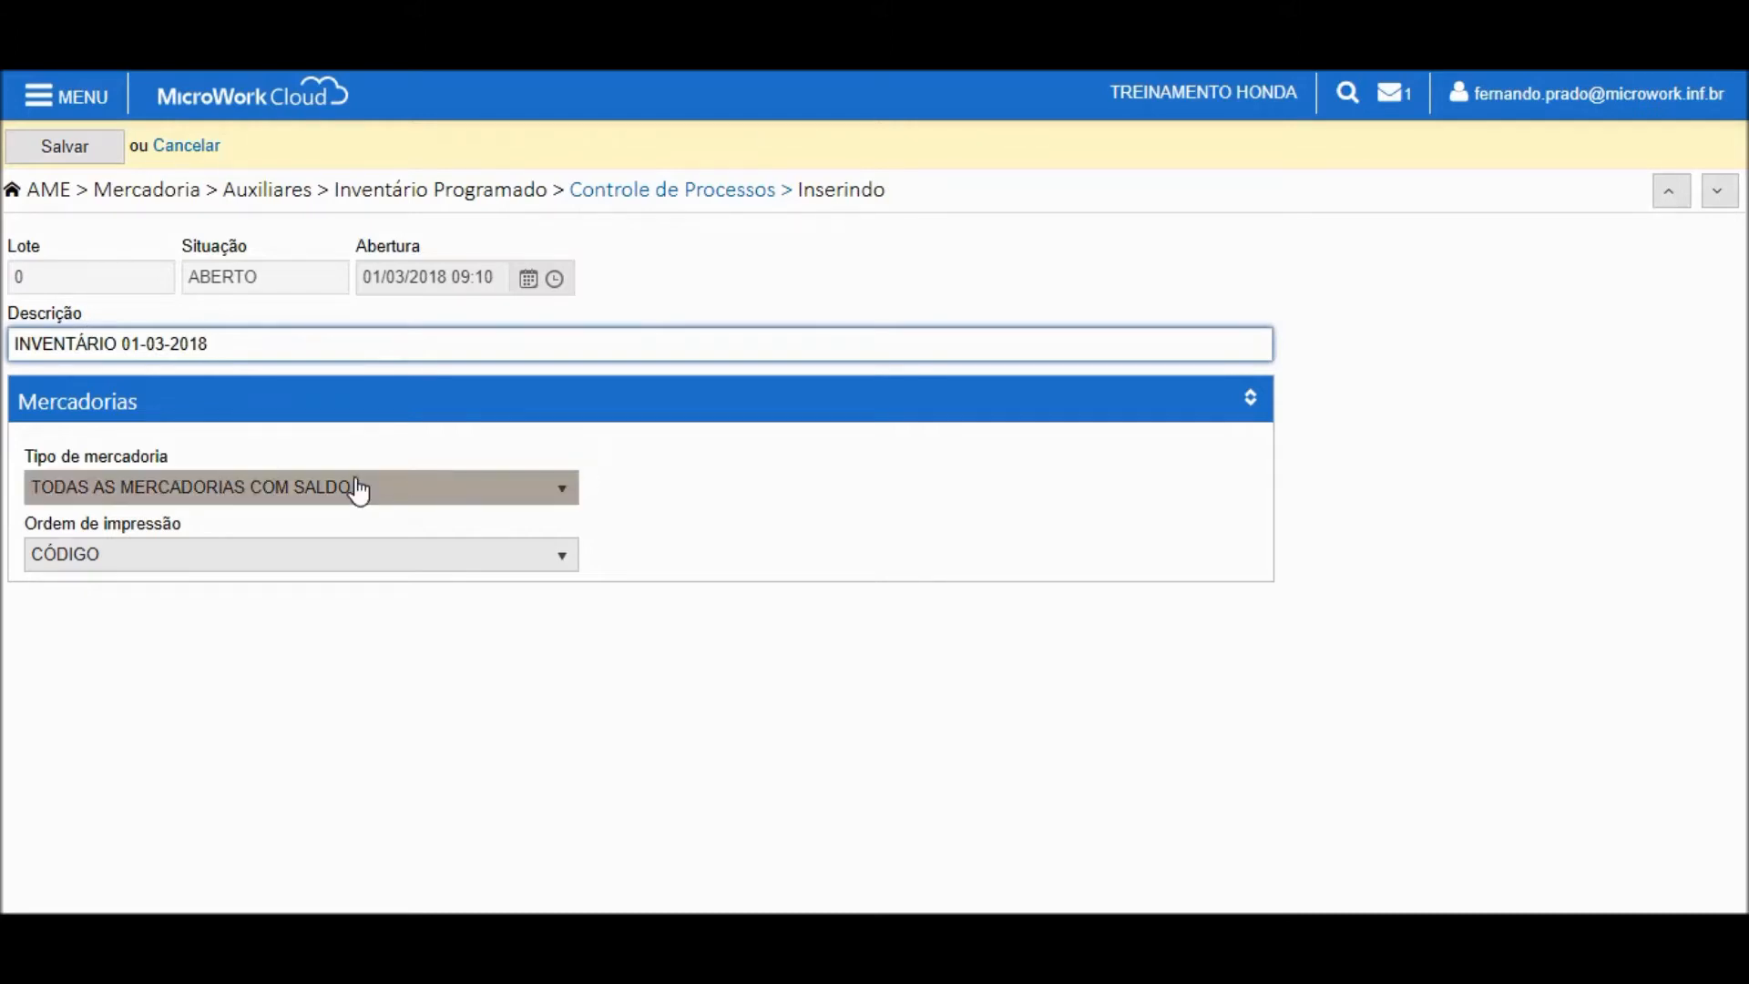
# Step: Set the inventory's merchandise type to POR LOCALIZAÇÃO and keep its print order at CÓDIGO
pyautogui.click(308, 497)
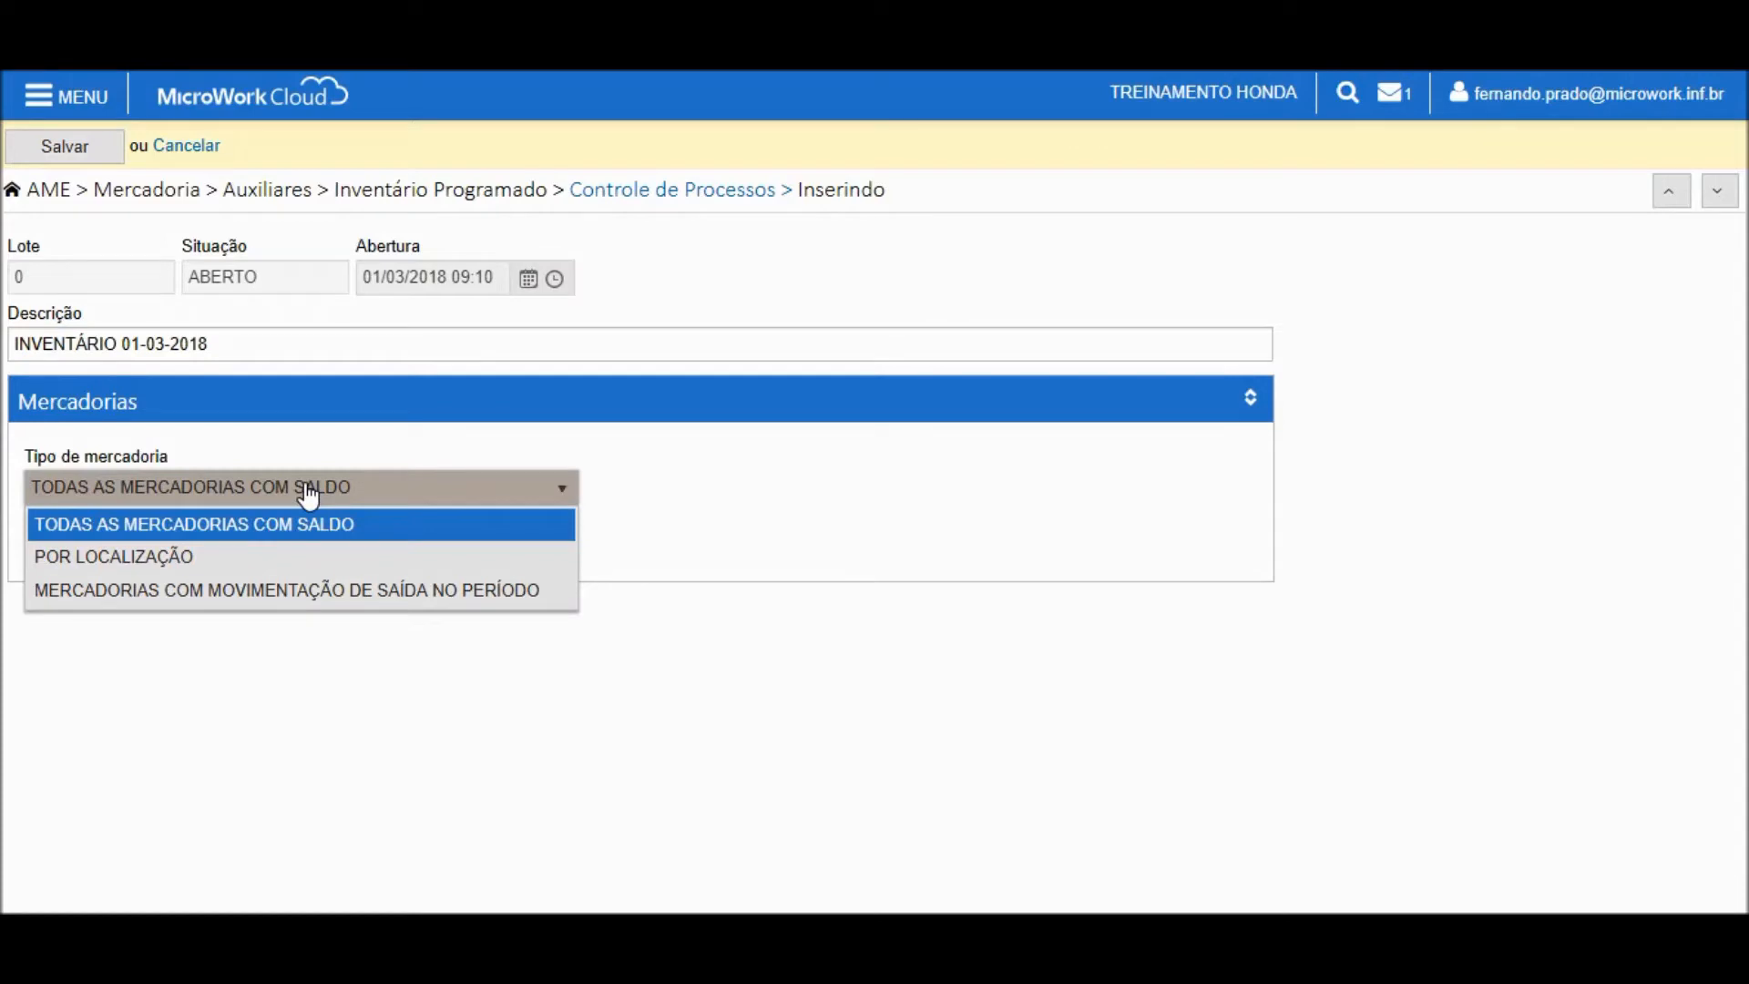
pyautogui.click(133, 559)
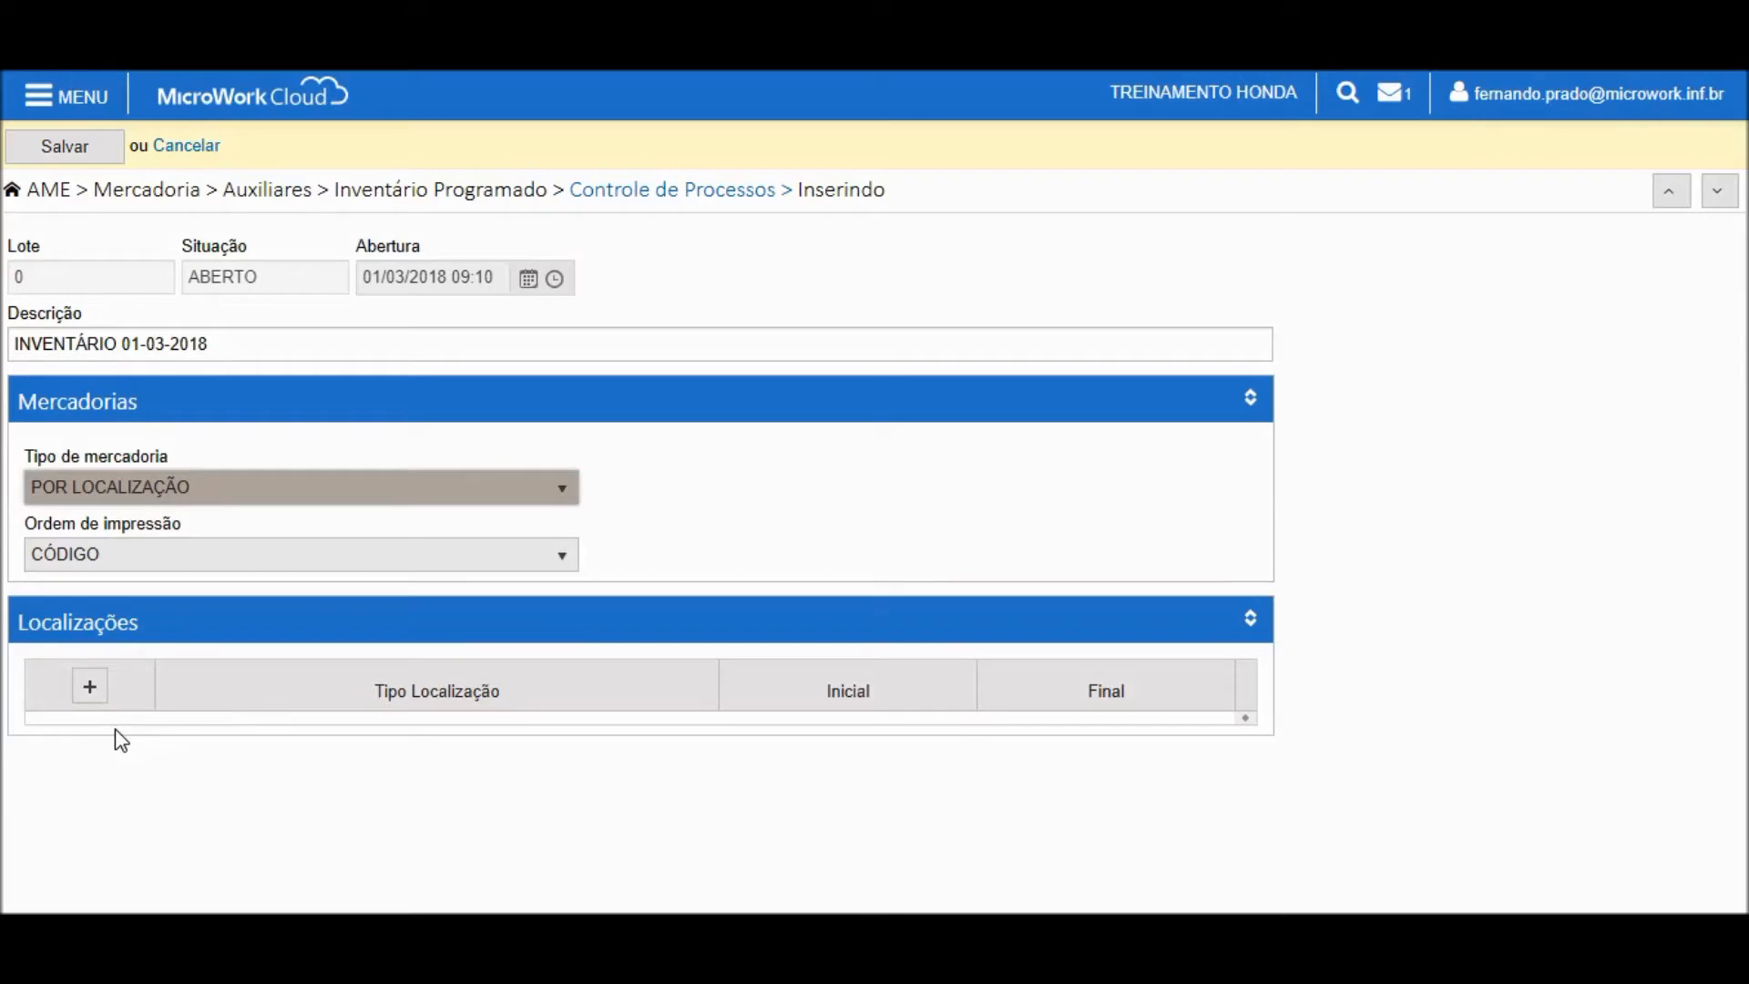
pyautogui.click(453, 492)
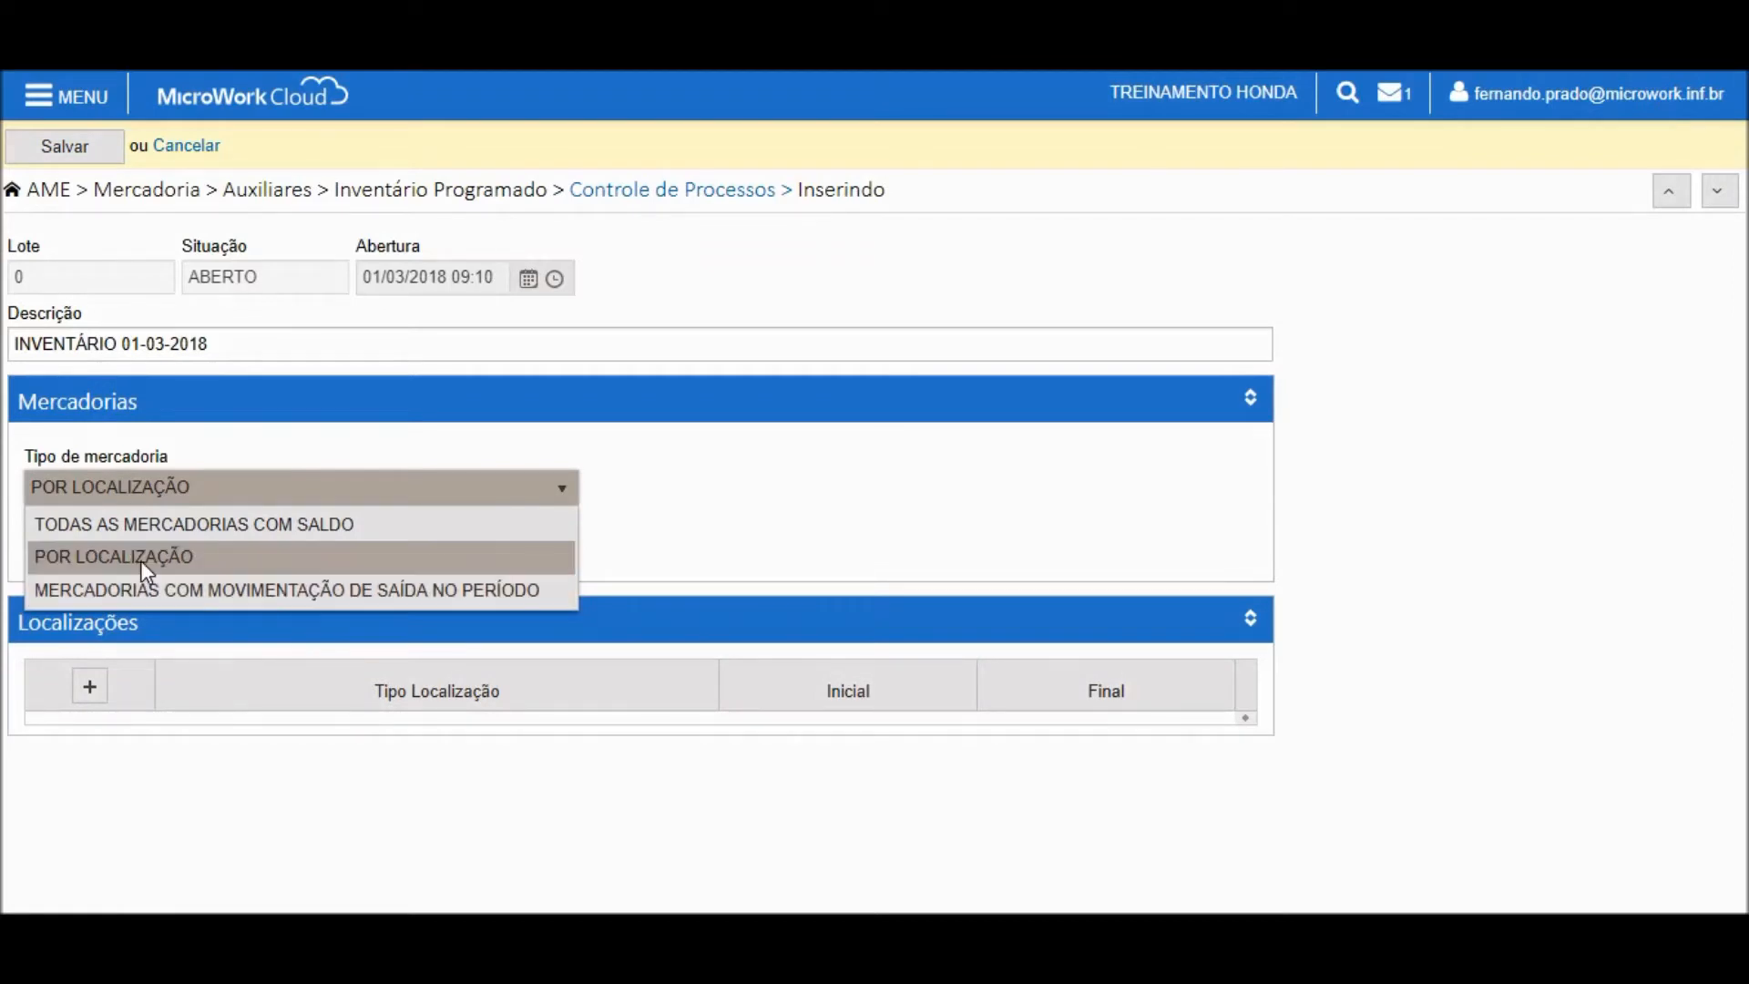
pyautogui.click(82, 554)
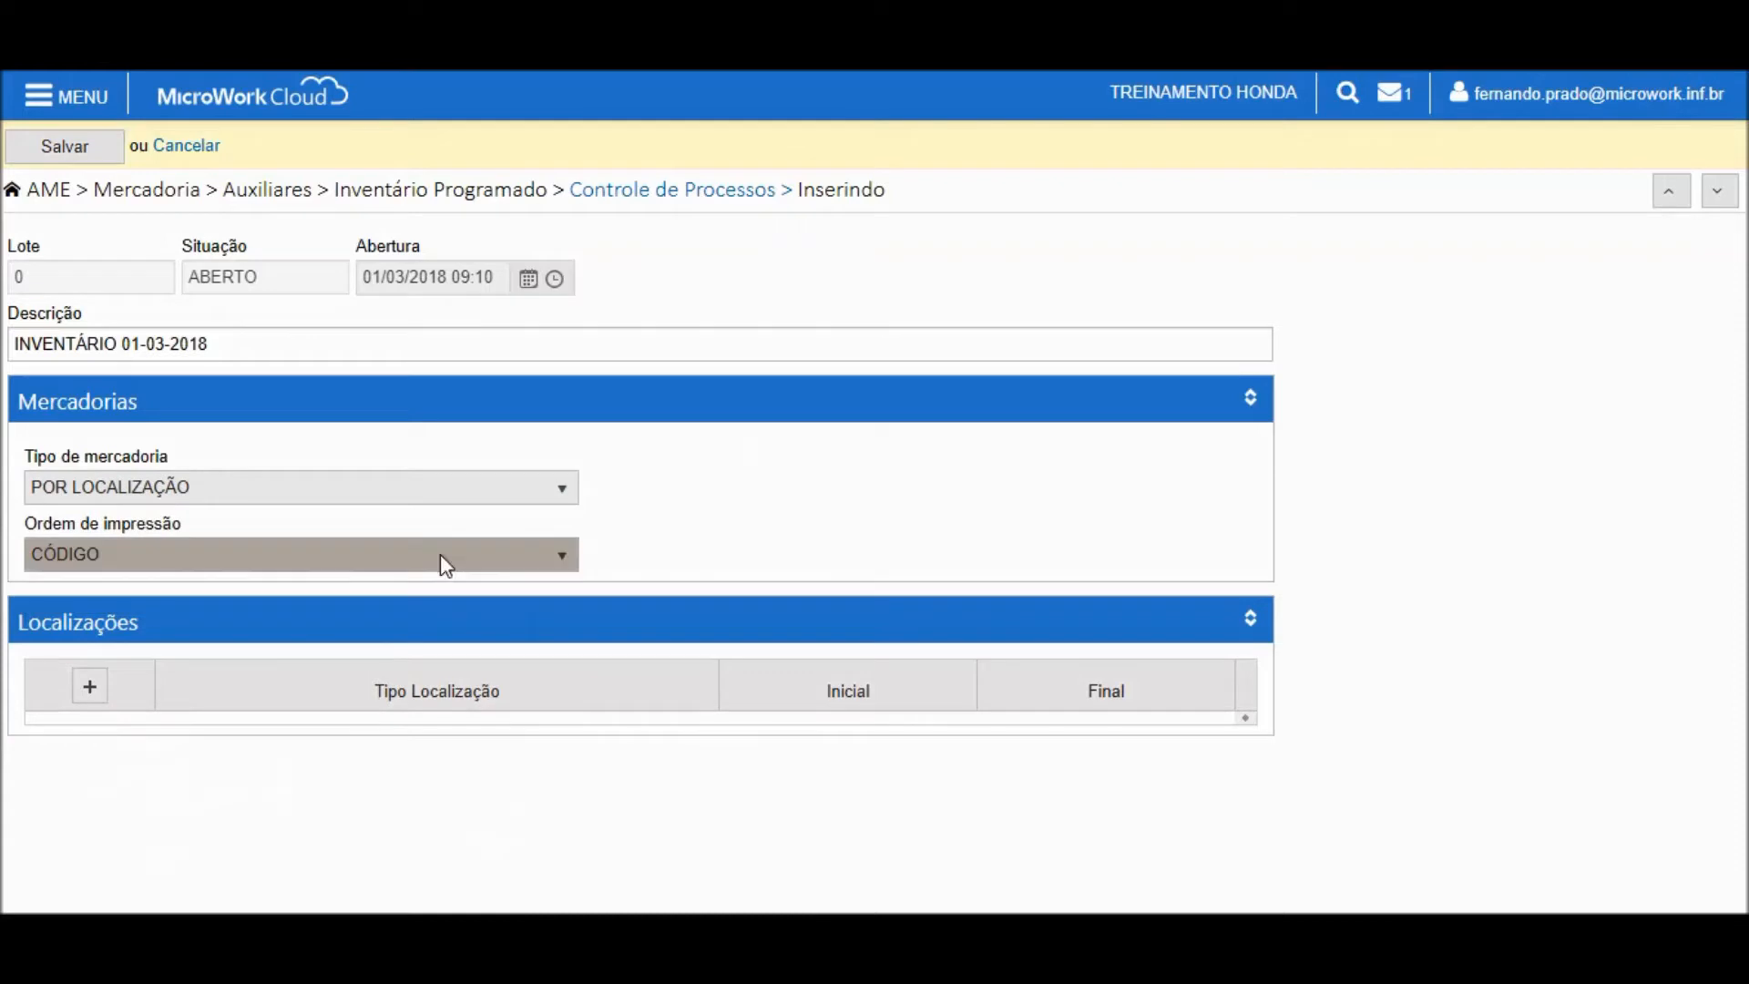
pyautogui.click(51, 570)
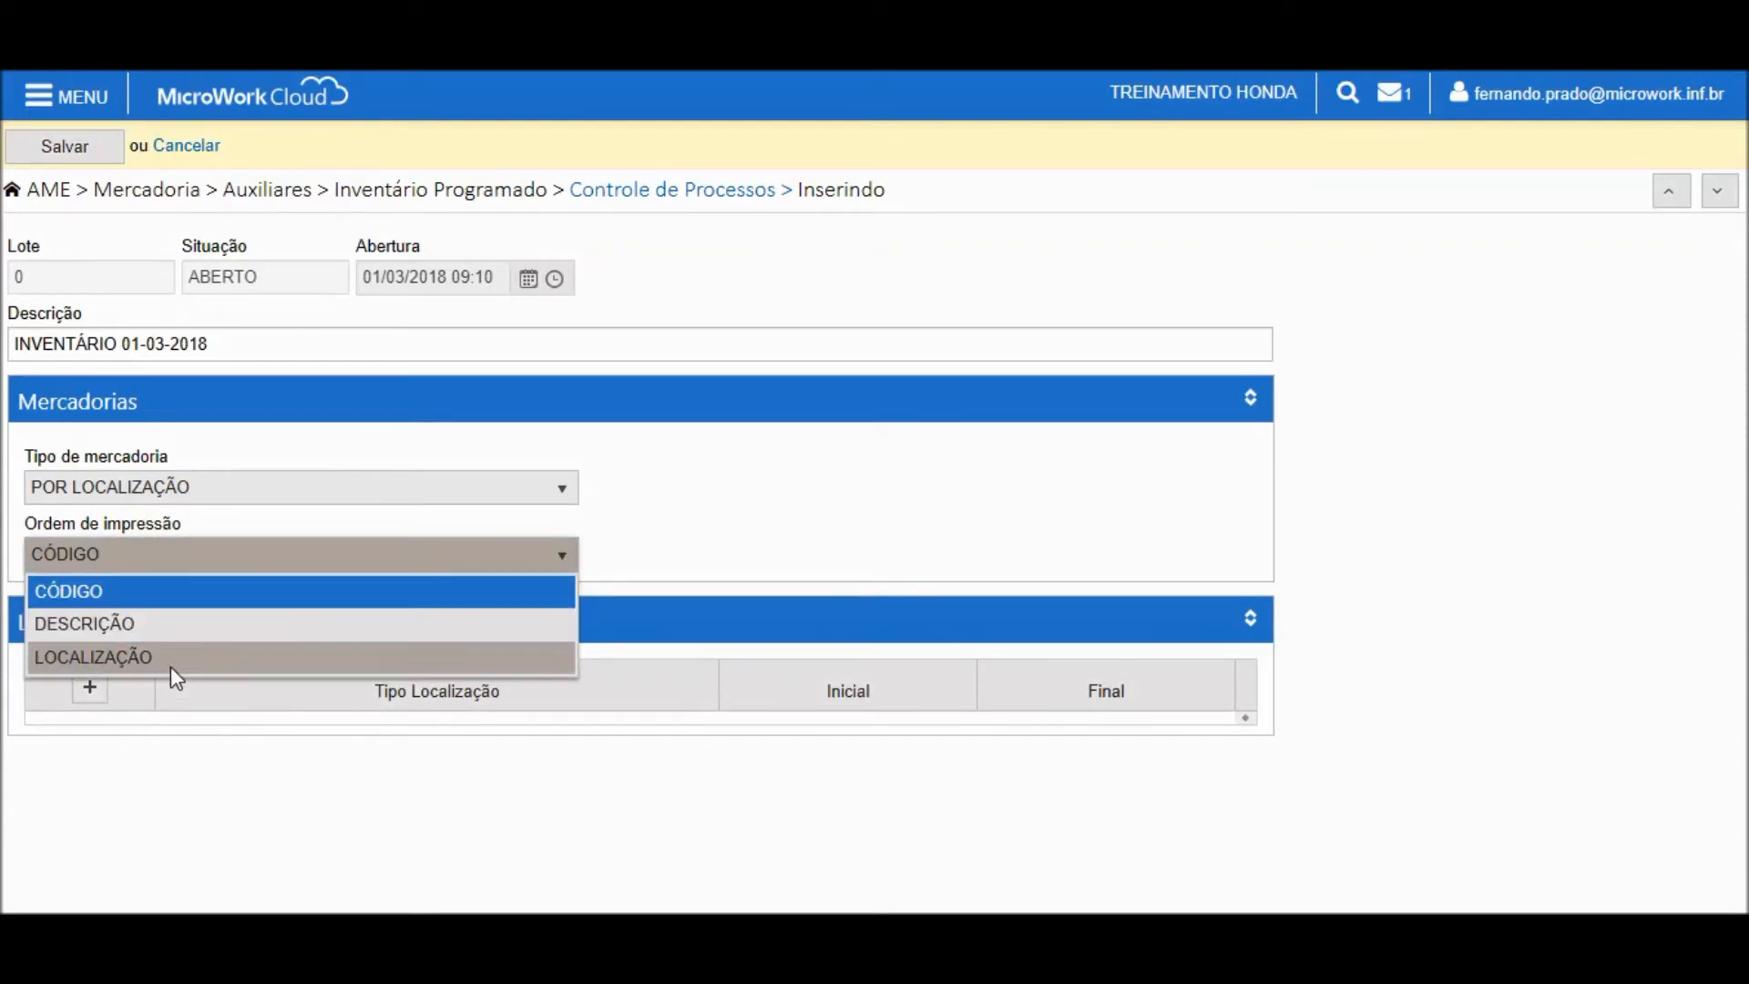
pyautogui.click(89, 690)
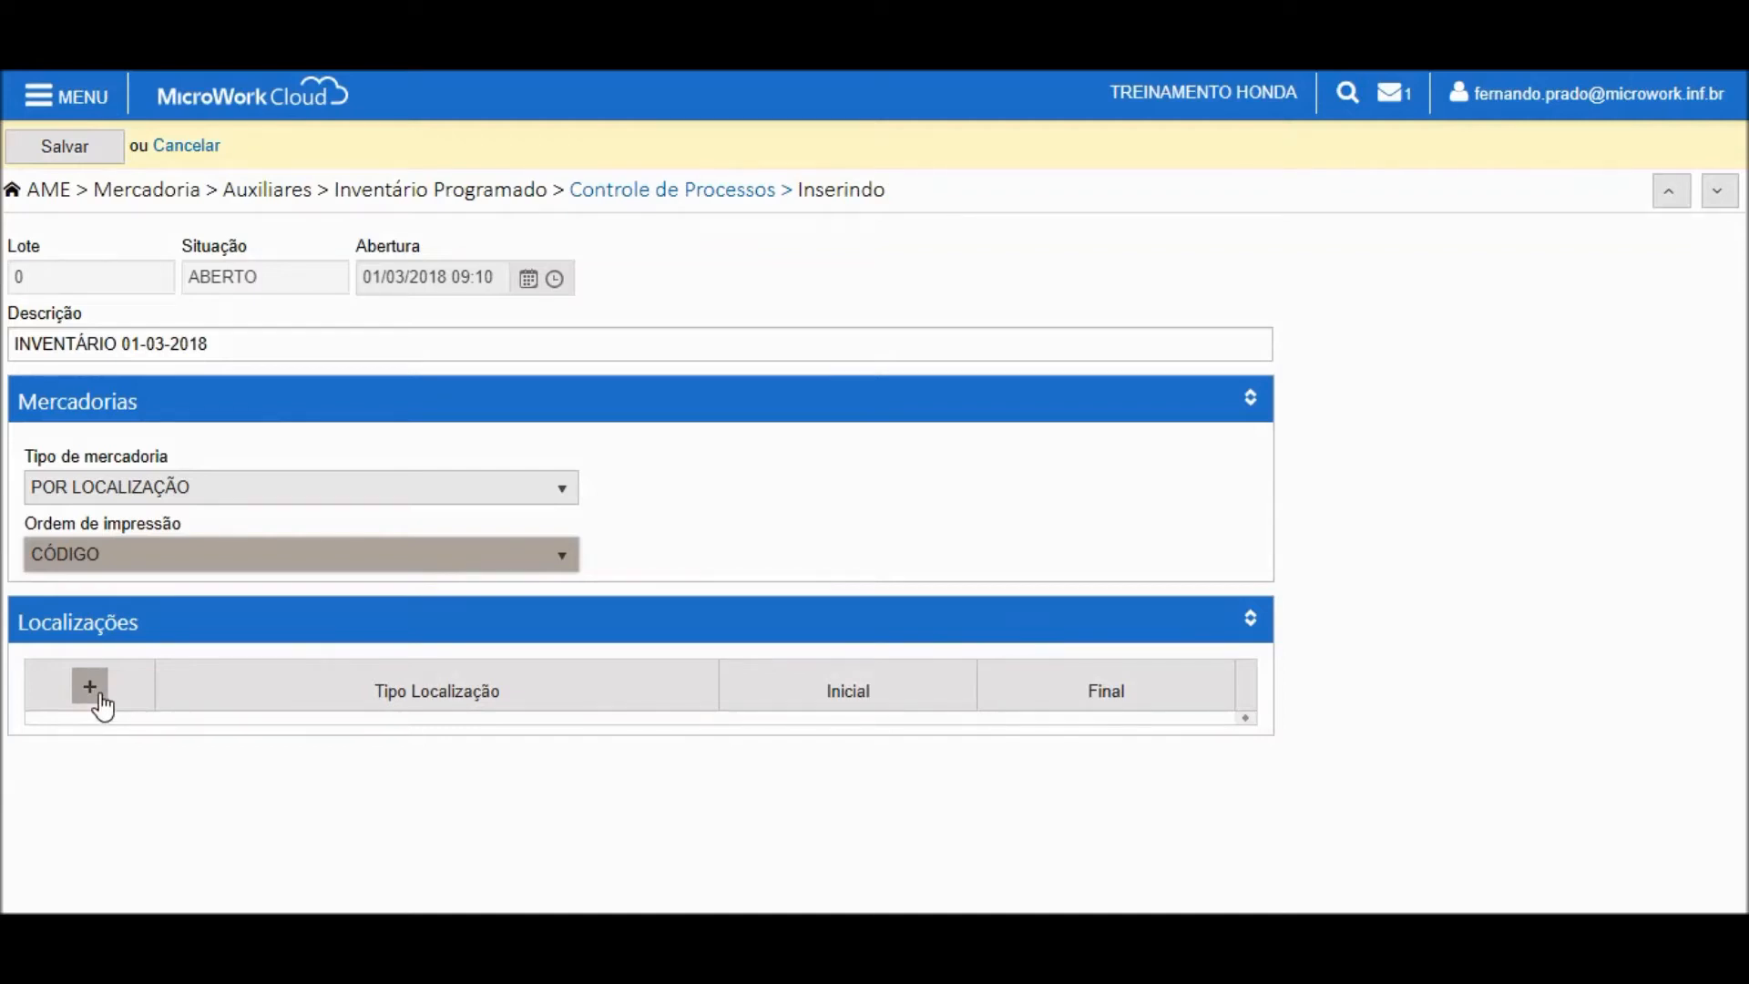
# Step: Add an ALMOXARIFADO location range from PRAT13 to PRAT16 and save the new inventory
pyautogui.click(90, 688)
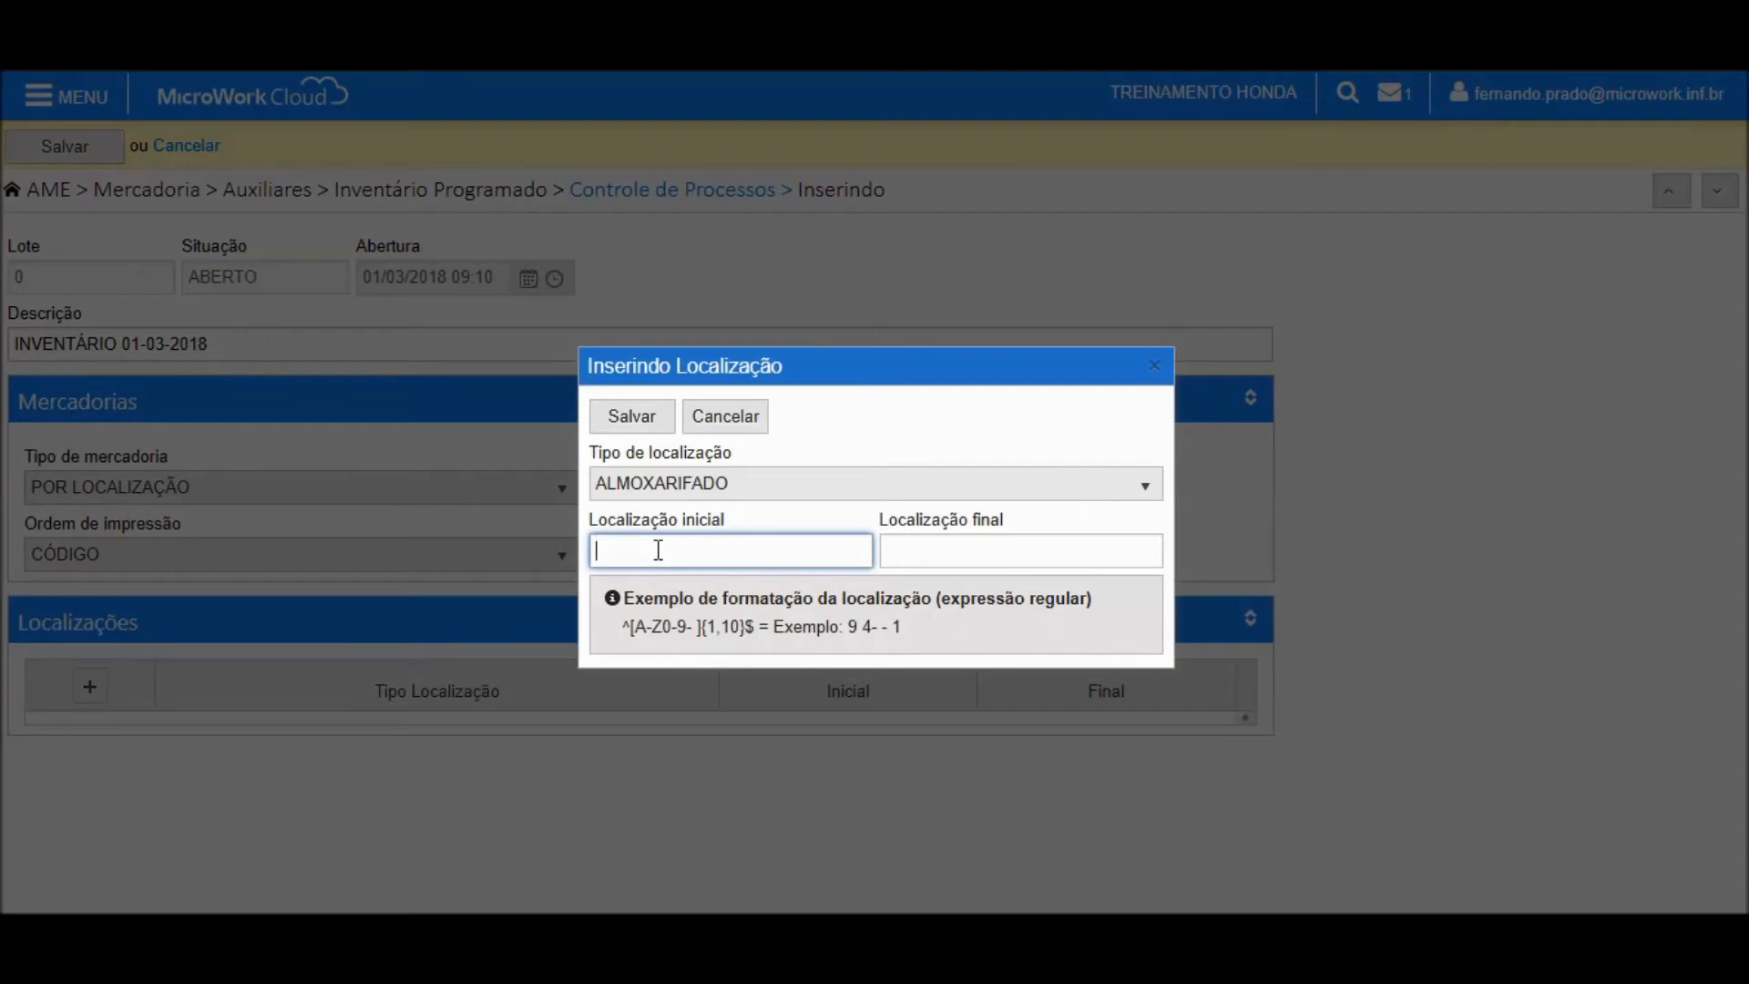
pyautogui.write('PRAT13')
pyautogui.press('Tab')
pyautogui.write('PRAT16')
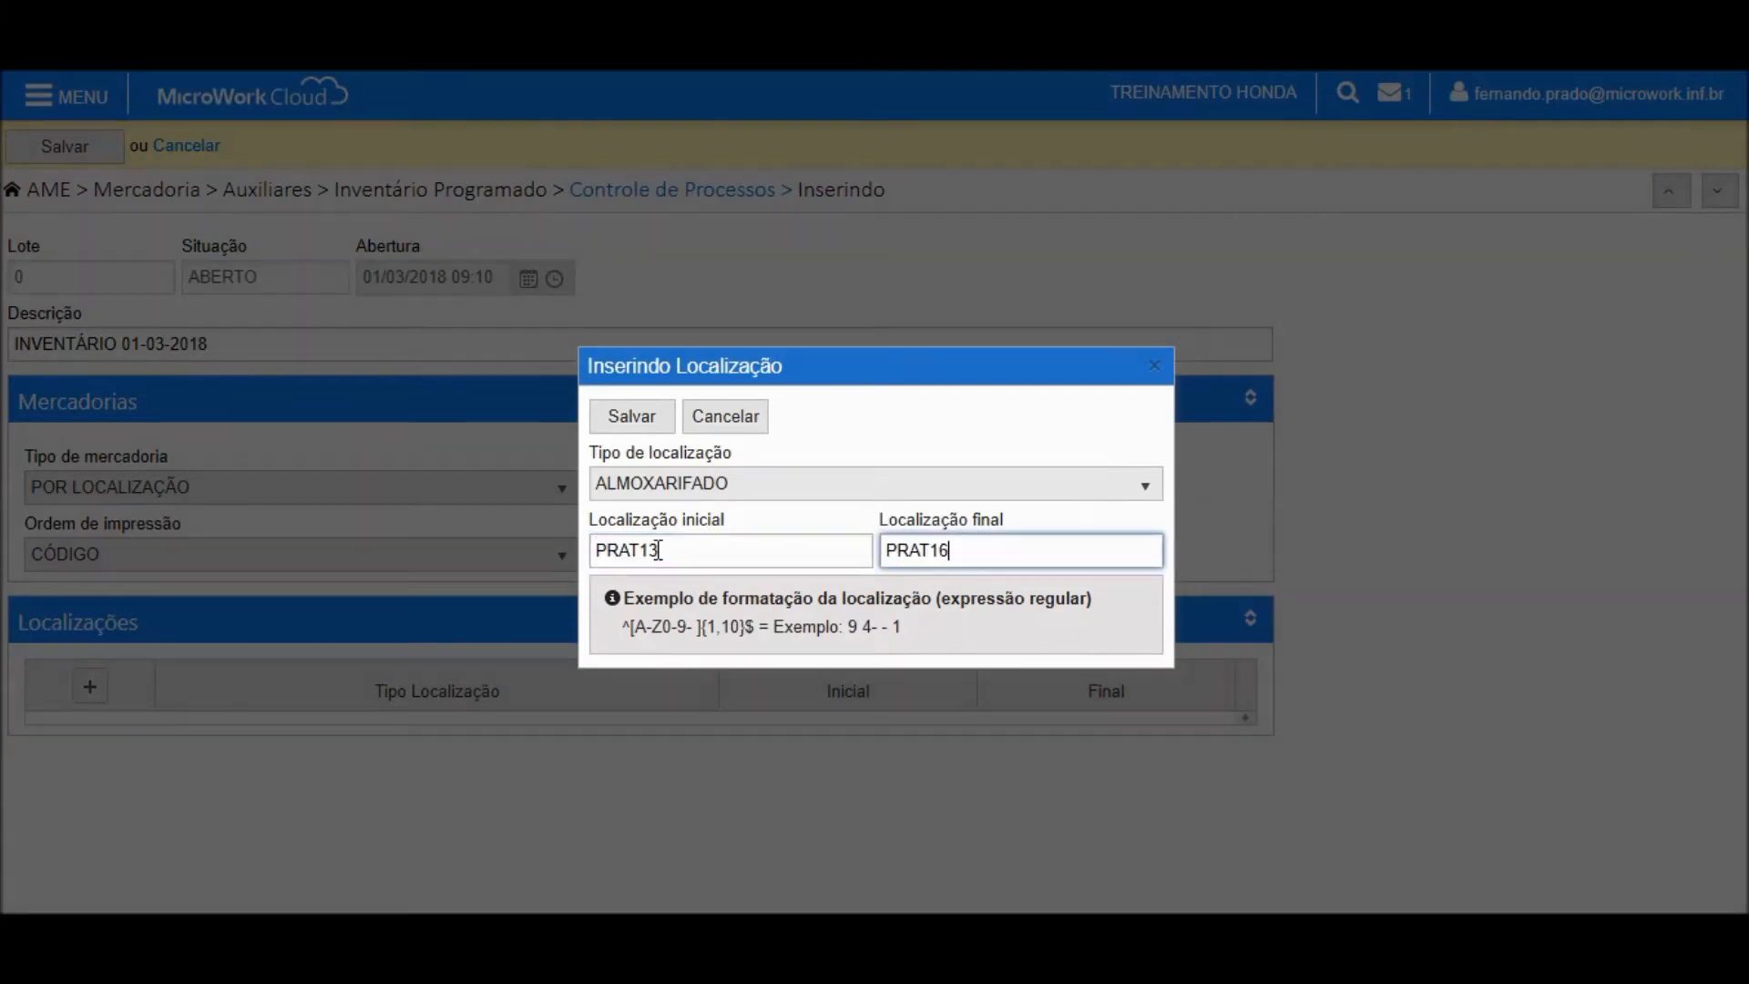
pyautogui.click(655, 426)
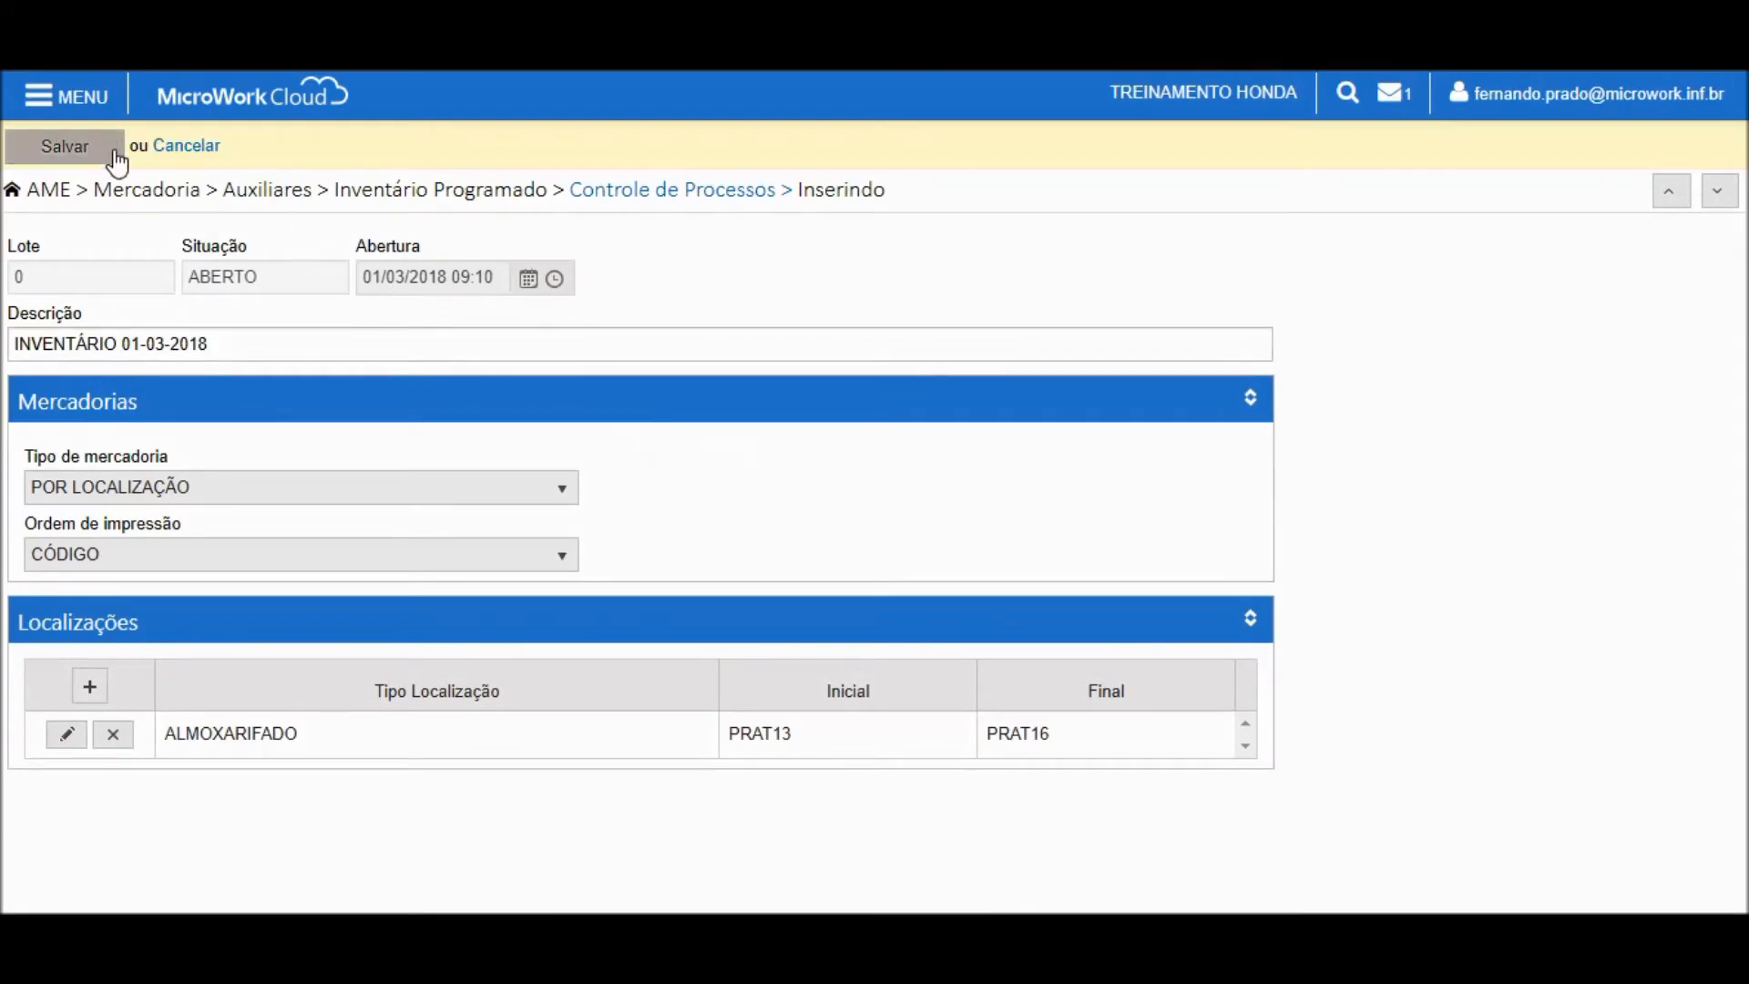
pyautogui.click(66, 146)
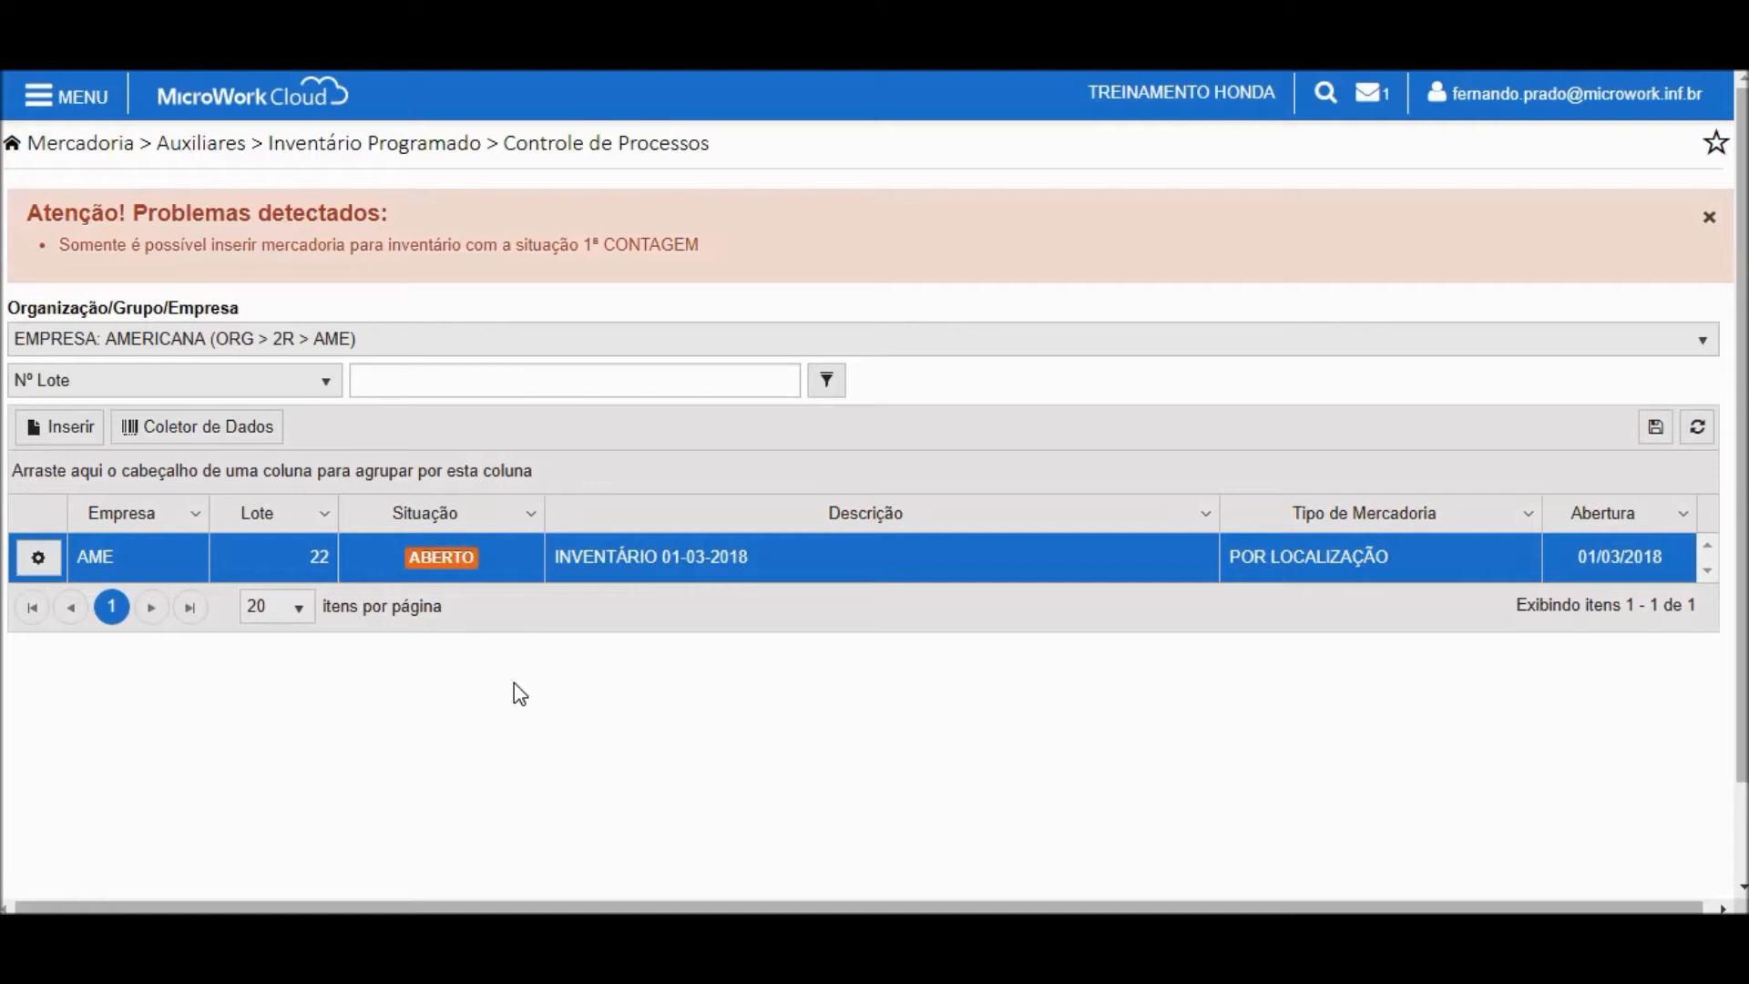
# Step: Release the count (Liberar Contagem) for the inventory INVENTÁRIO 01-03-2018 and confirm it
pyautogui.click(57, 565)
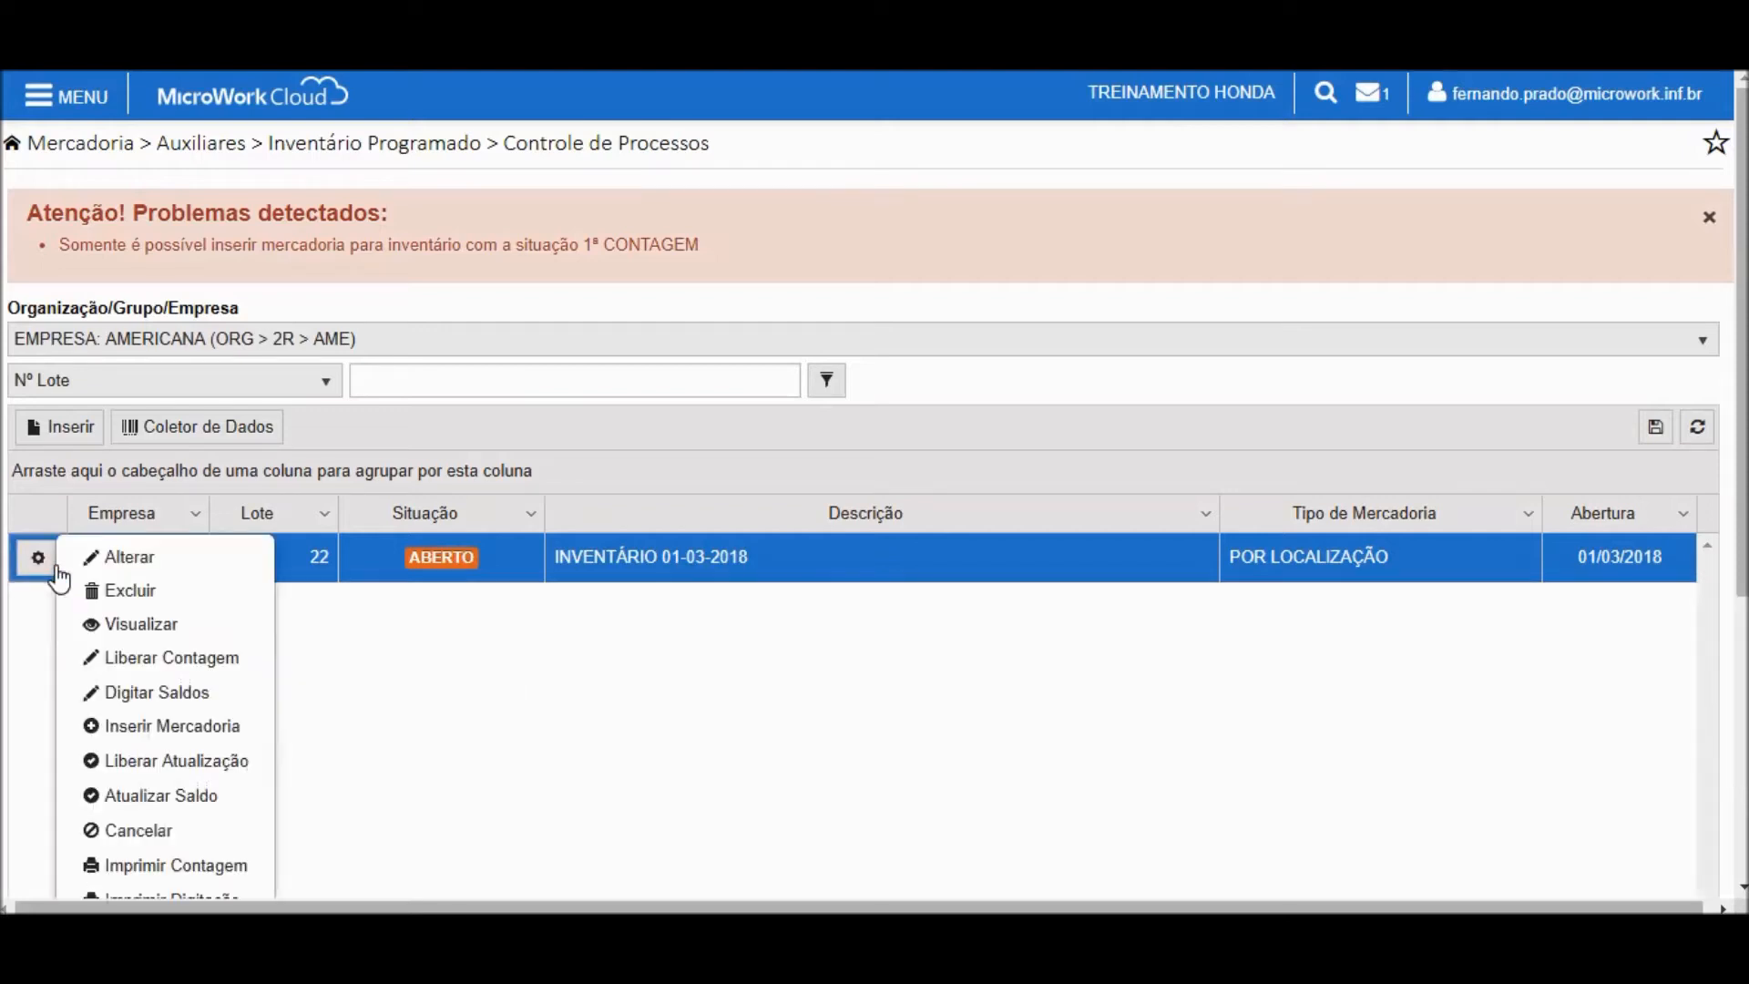
pyautogui.click(182, 660)
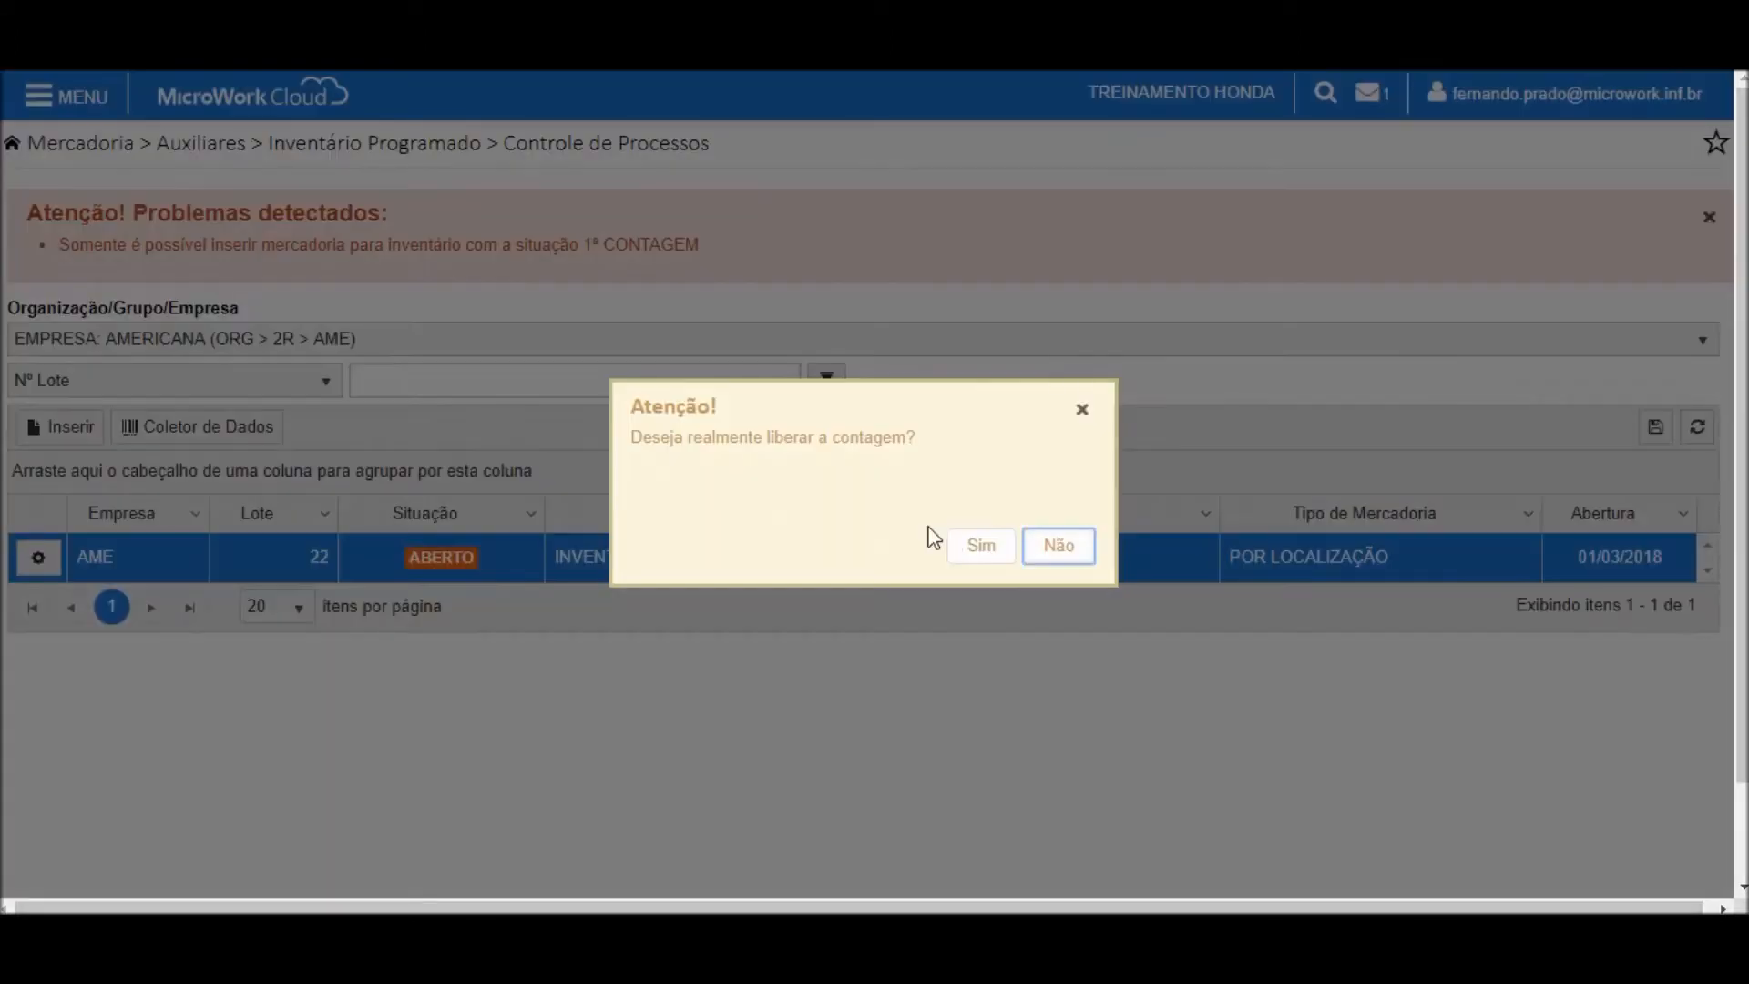
pyautogui.click(980, 546)
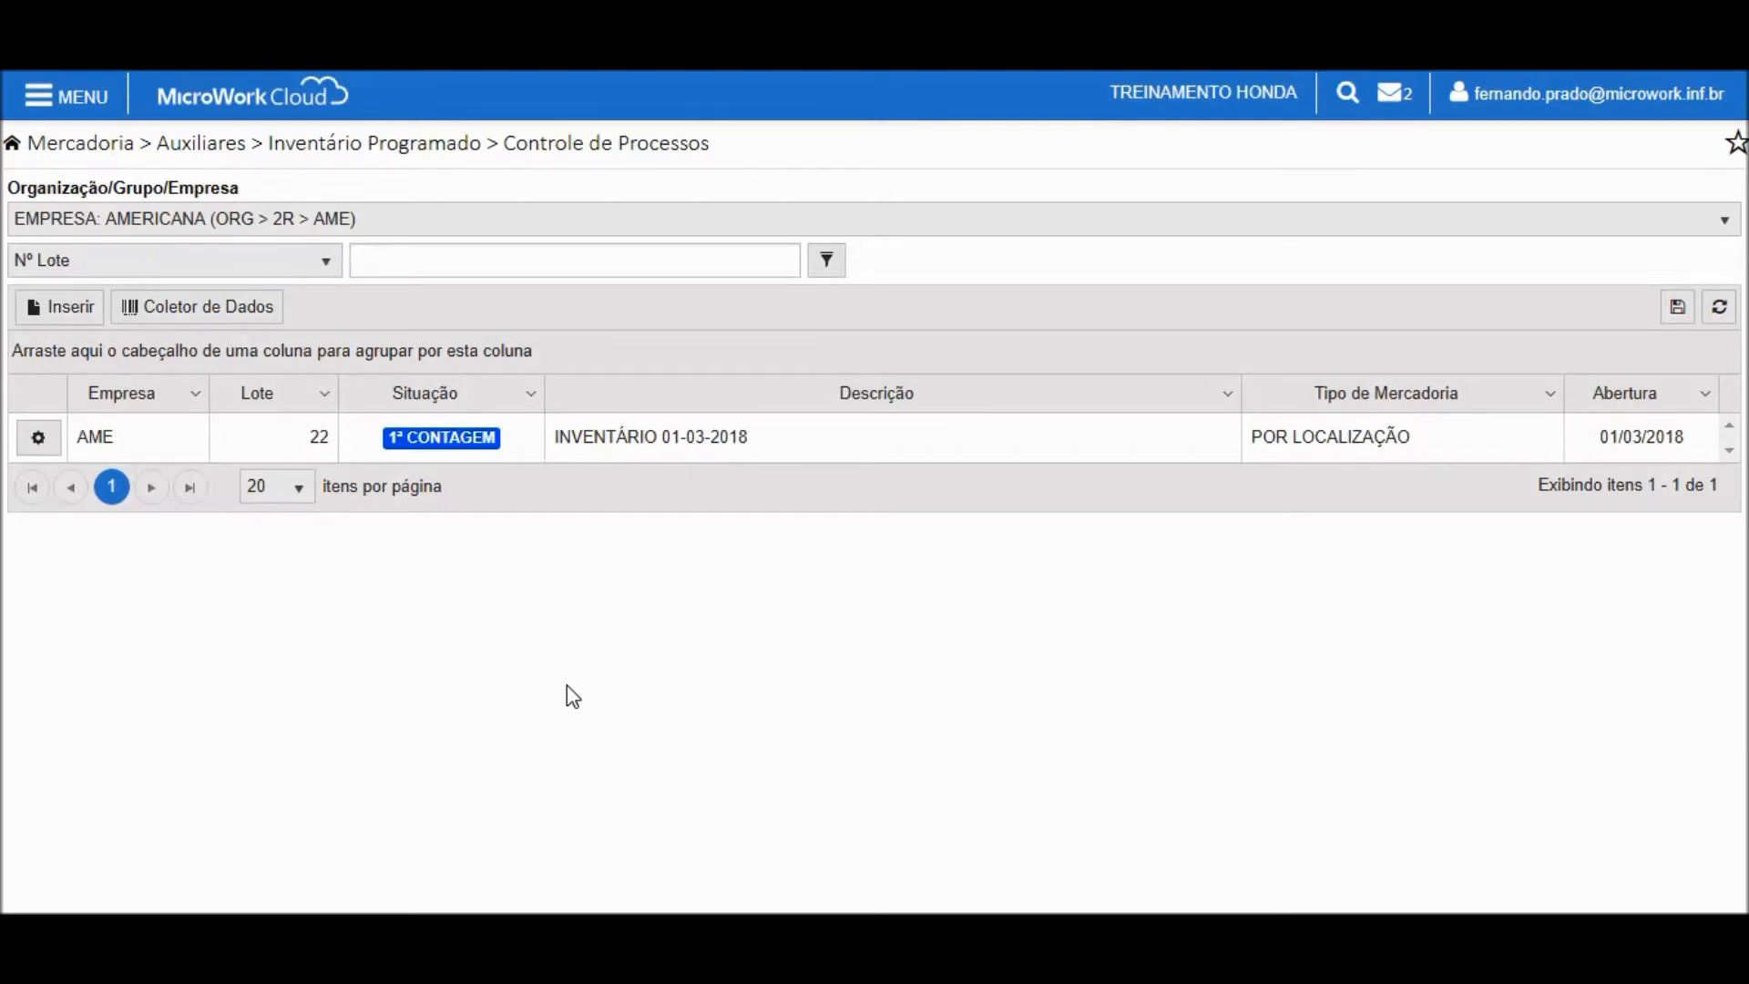
# Step: Insert merchandise 08233M99K6JD4 - OLEO HONDA 4T TAMBOR MOBIL into lot 22 and save it
pyautogui.click(38, 437)
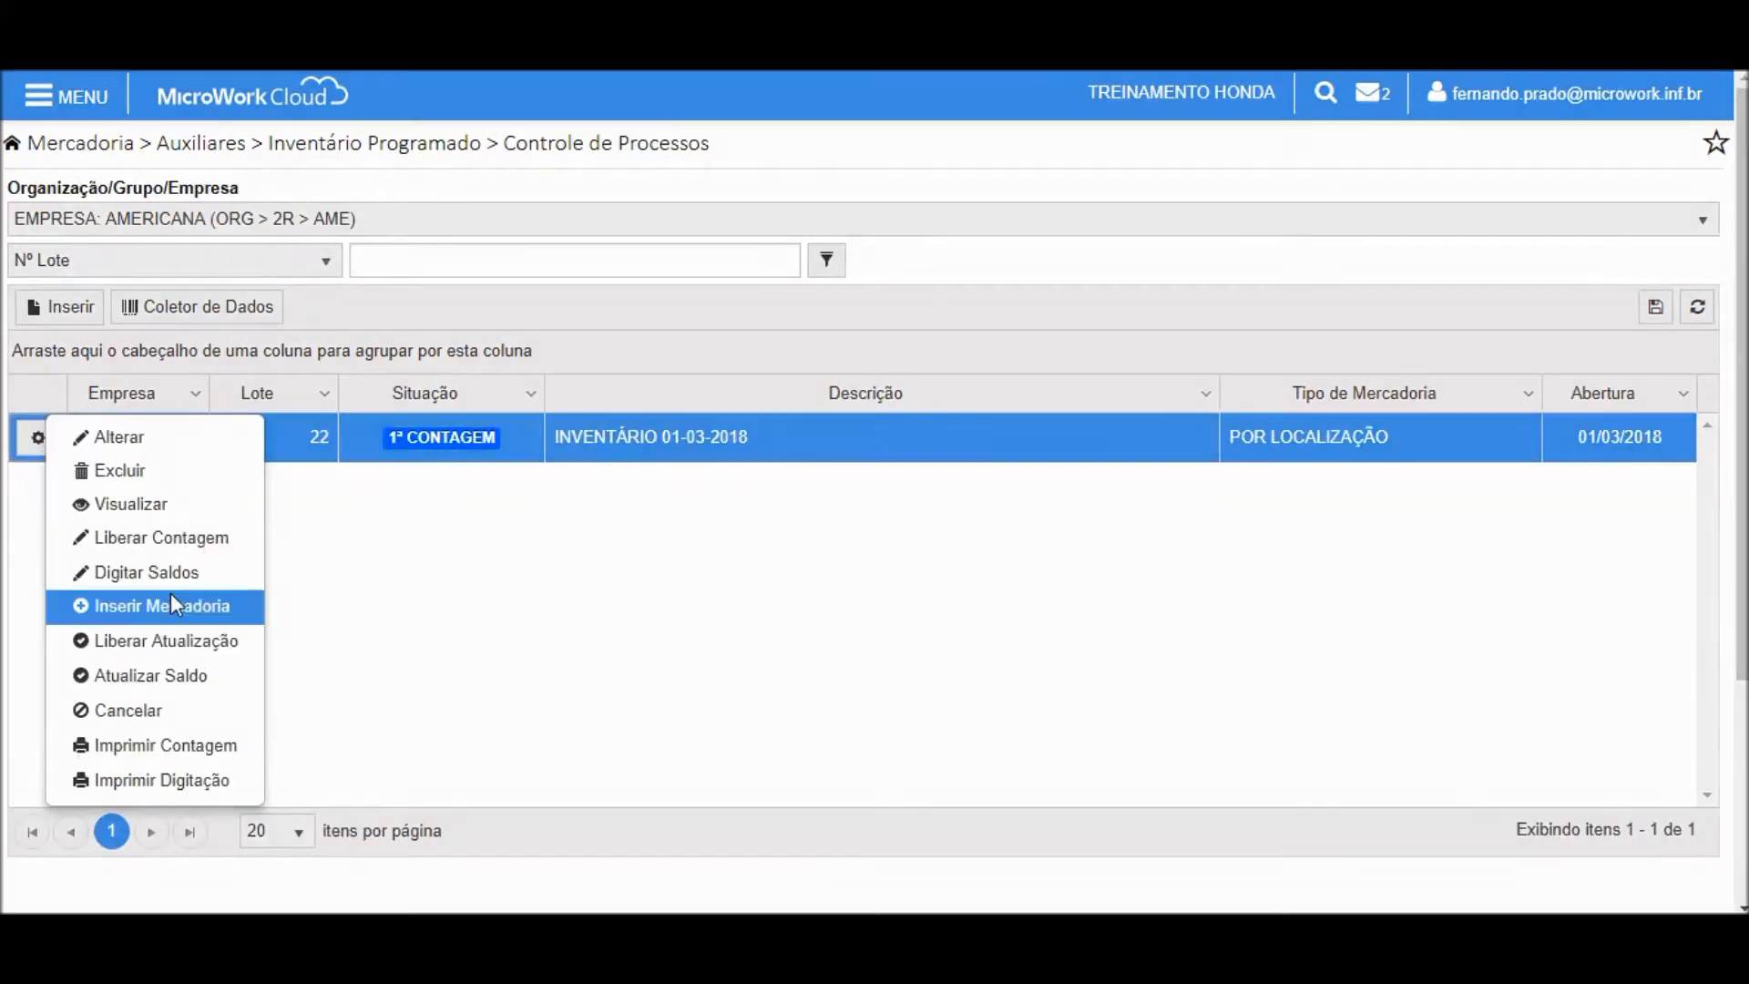
pyautogui.click(166, 607)
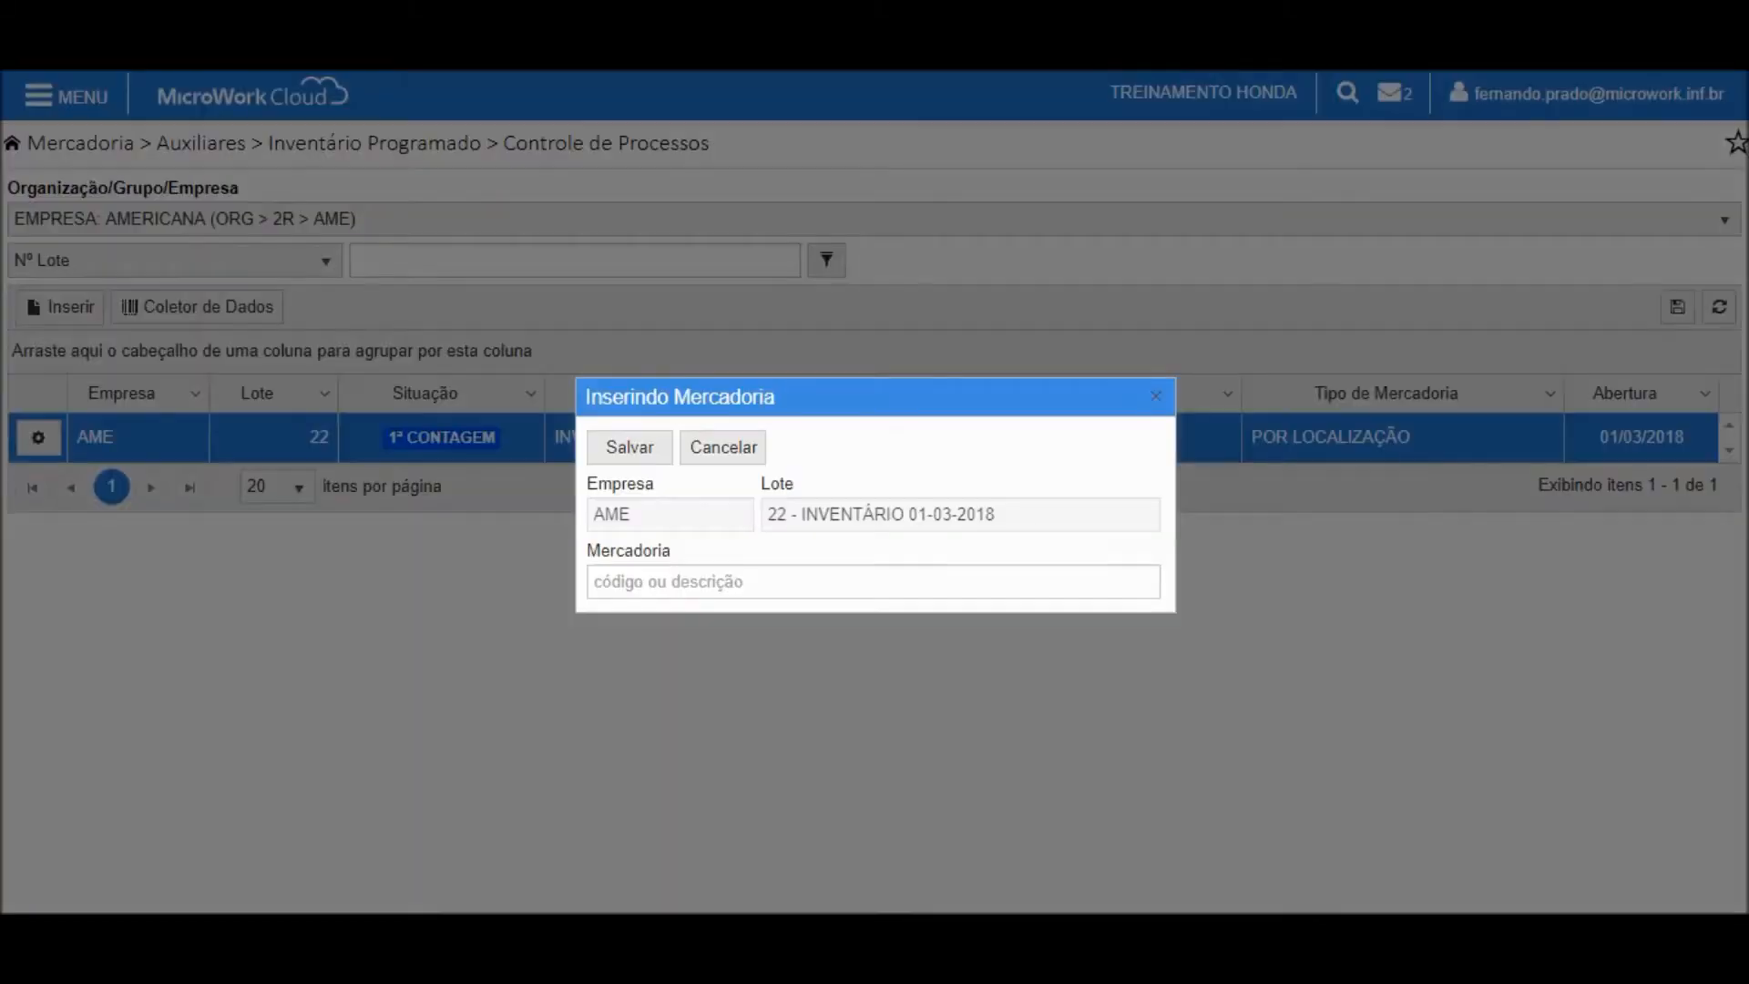
pyautogui.click(682, 582)
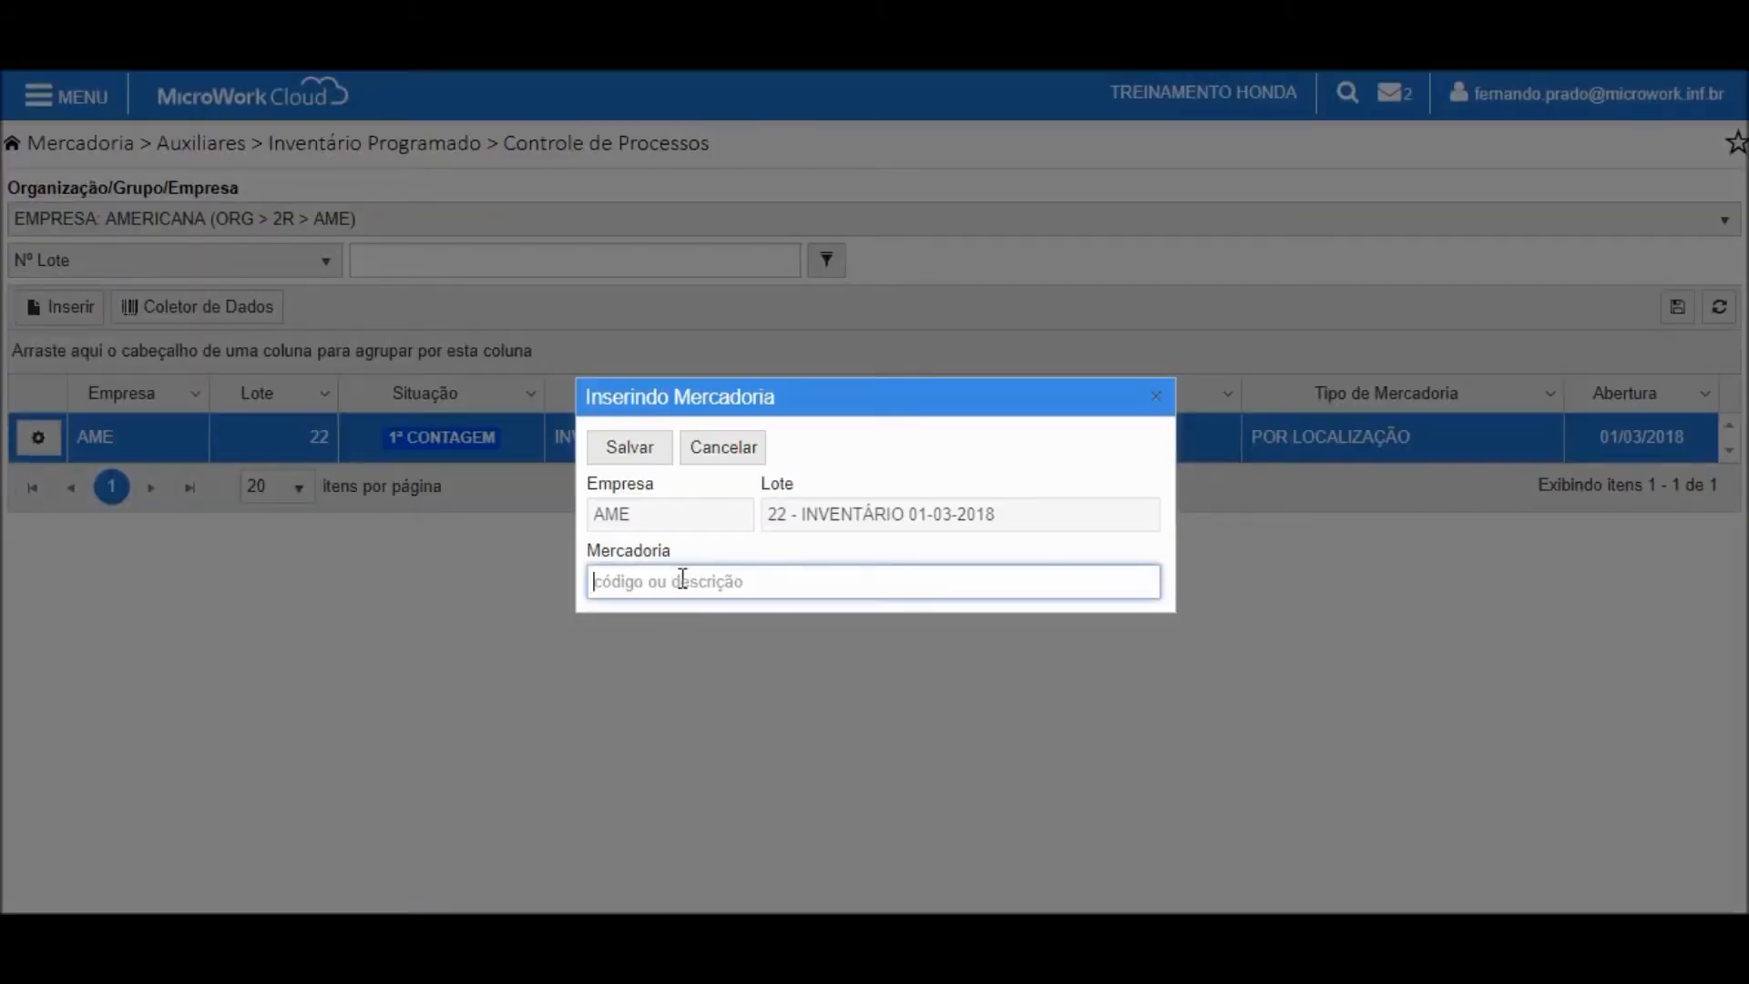
pyautogui.write('08233M99K6JD4')
pyautogui.press('Tab')
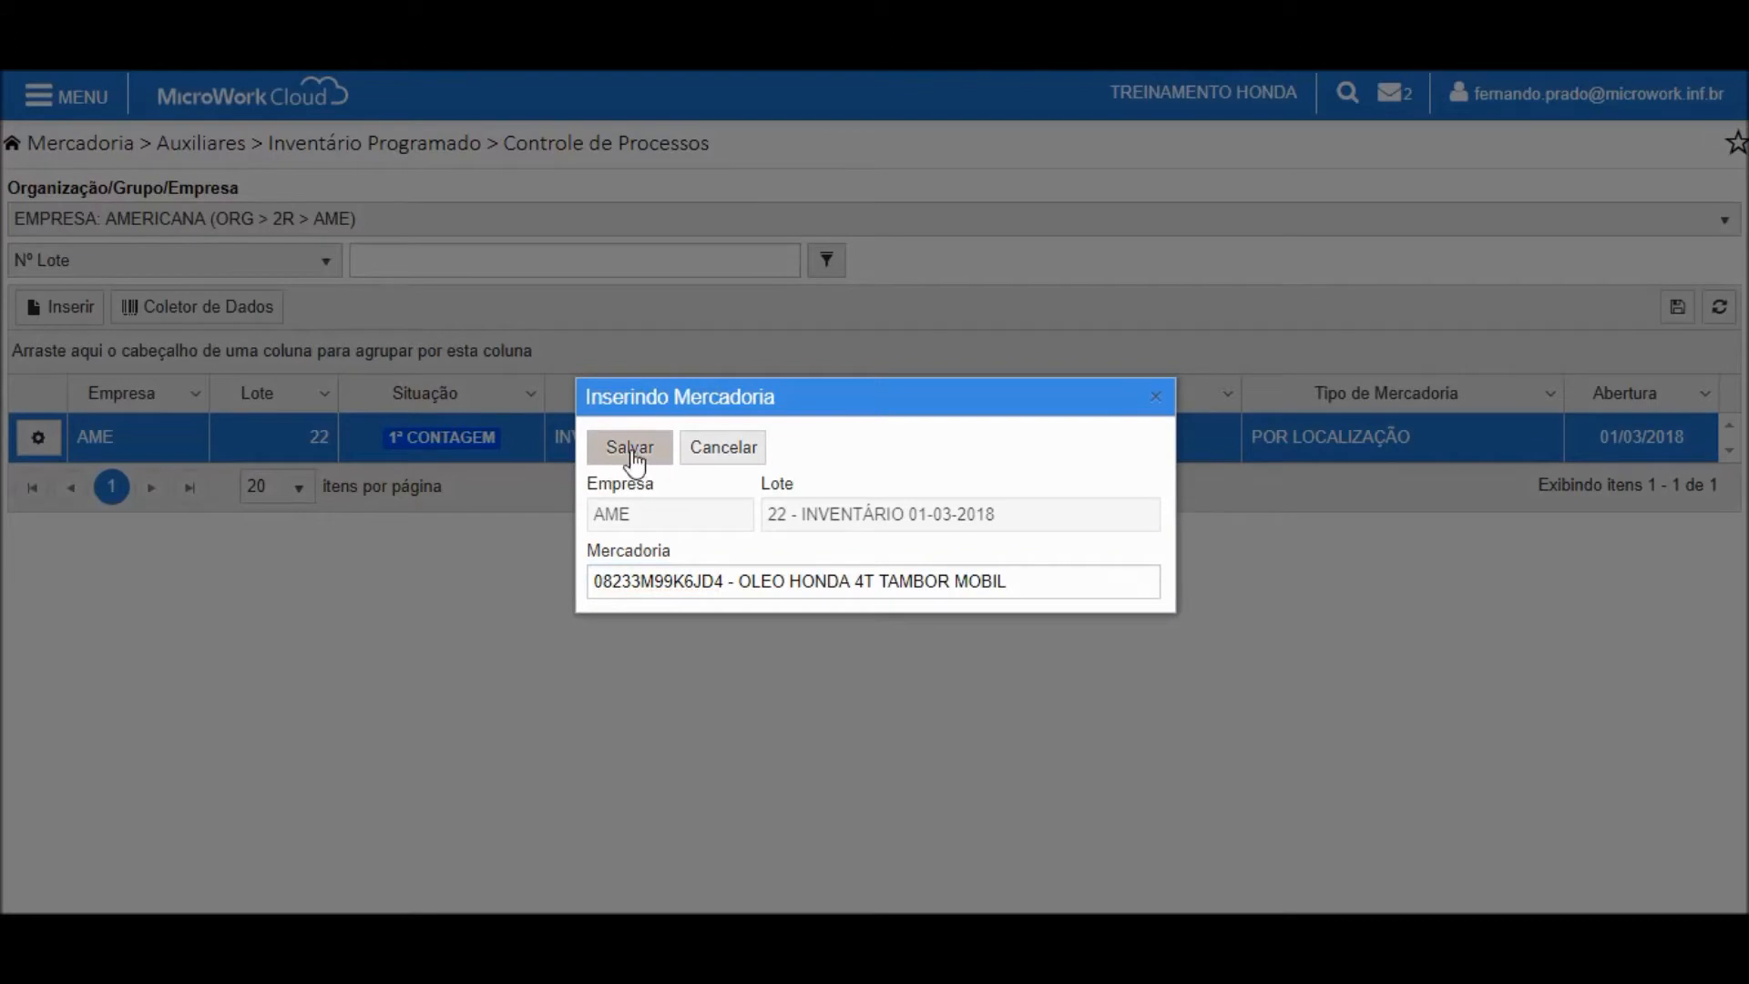
pyautogui.click(631, 447)
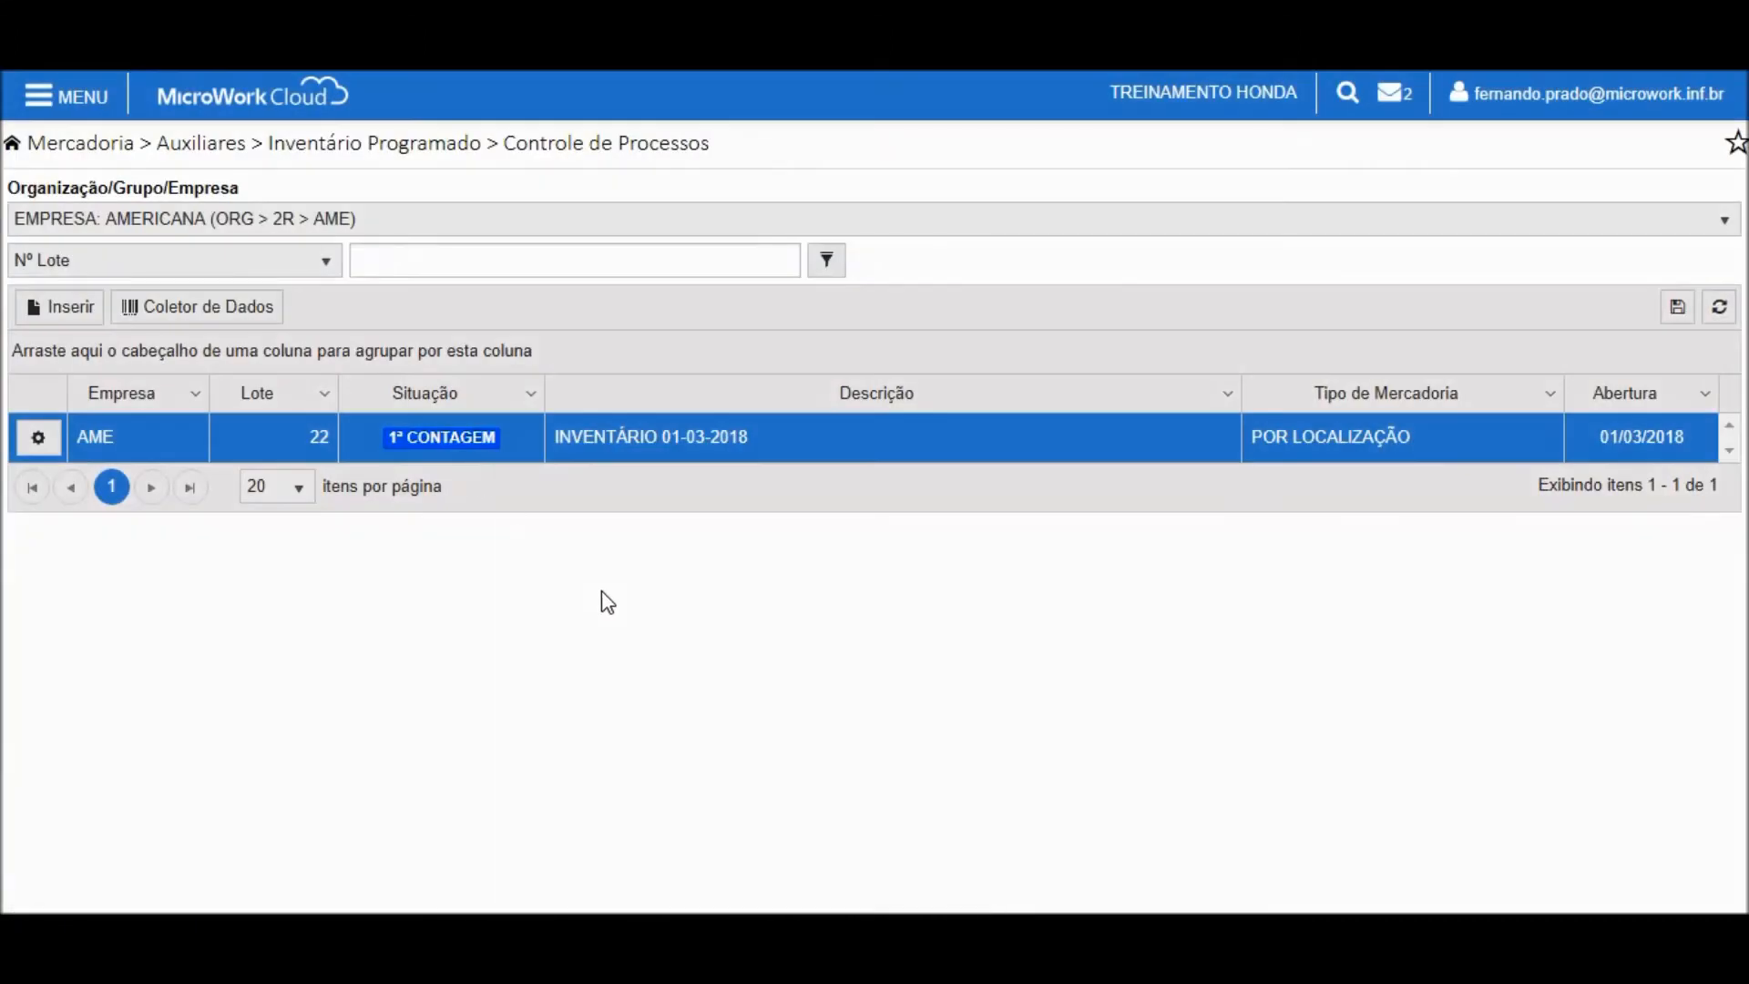
# Step: Exclude merchandise 08233M99K6JD4 from lot 22 with the Excluir Mercadoria do Lote function
pyautogui.click(85, 101)
pyautogui.moveTo(106, 306)
pyautogui.moveTo(366, 529)
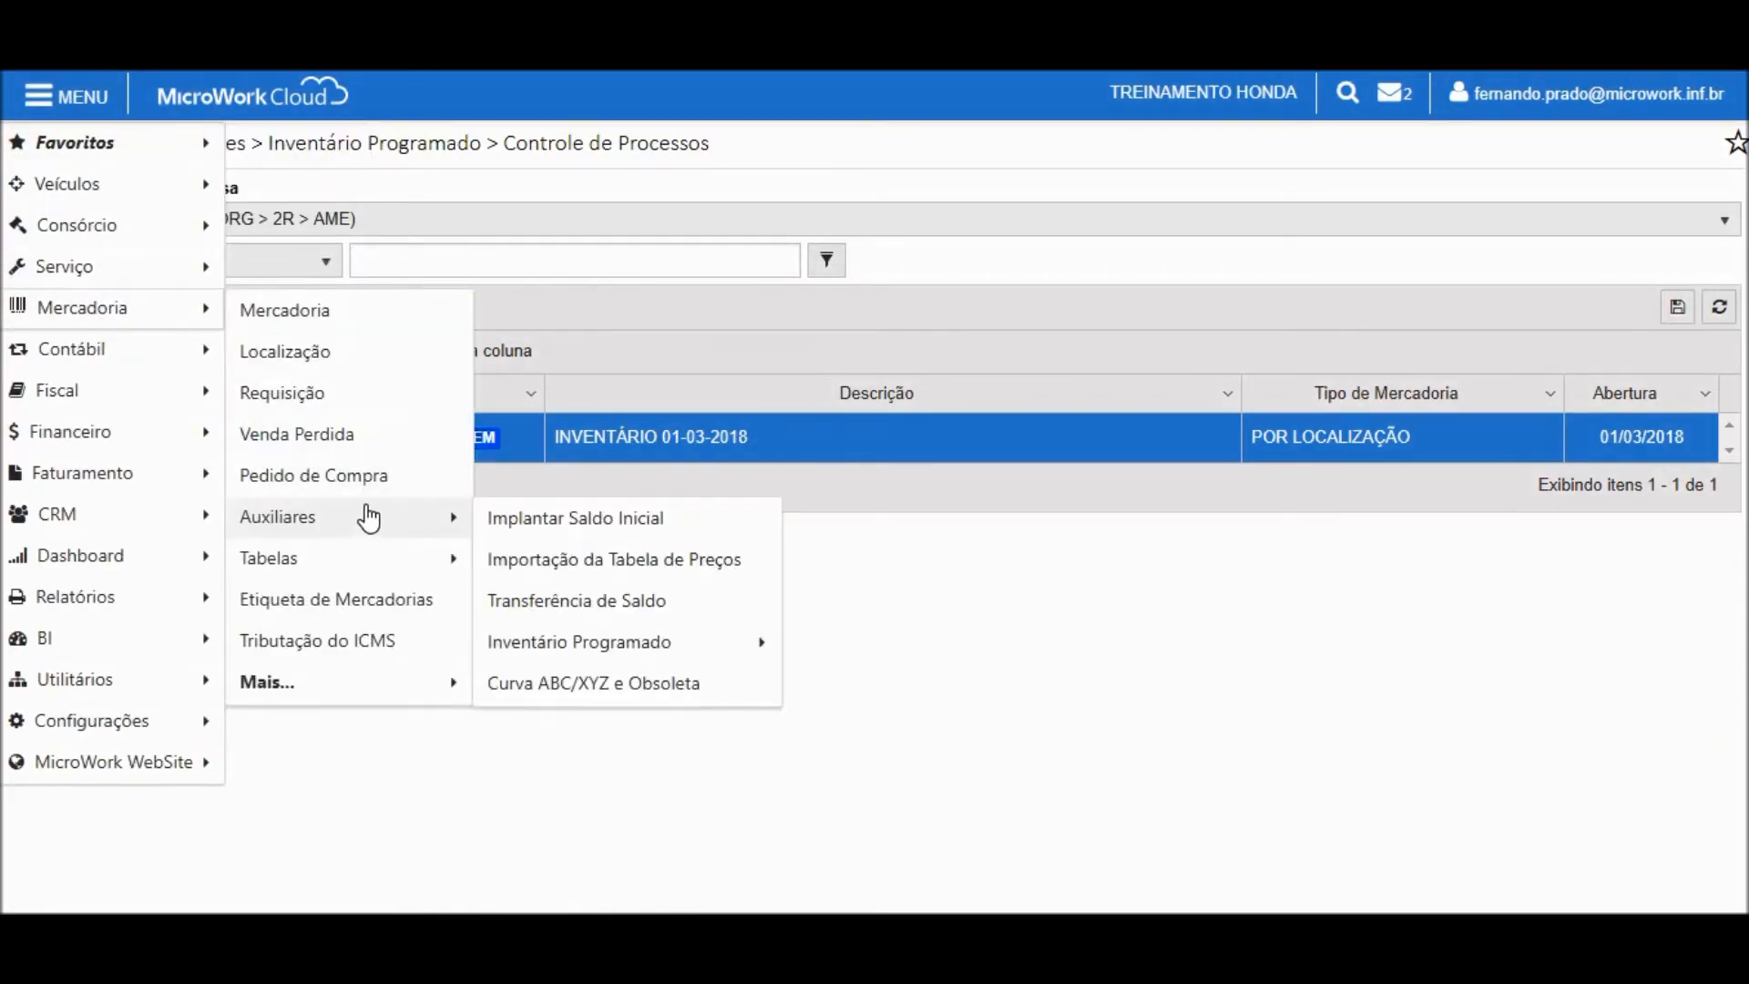
pyautogui.moveTo(627, 645)
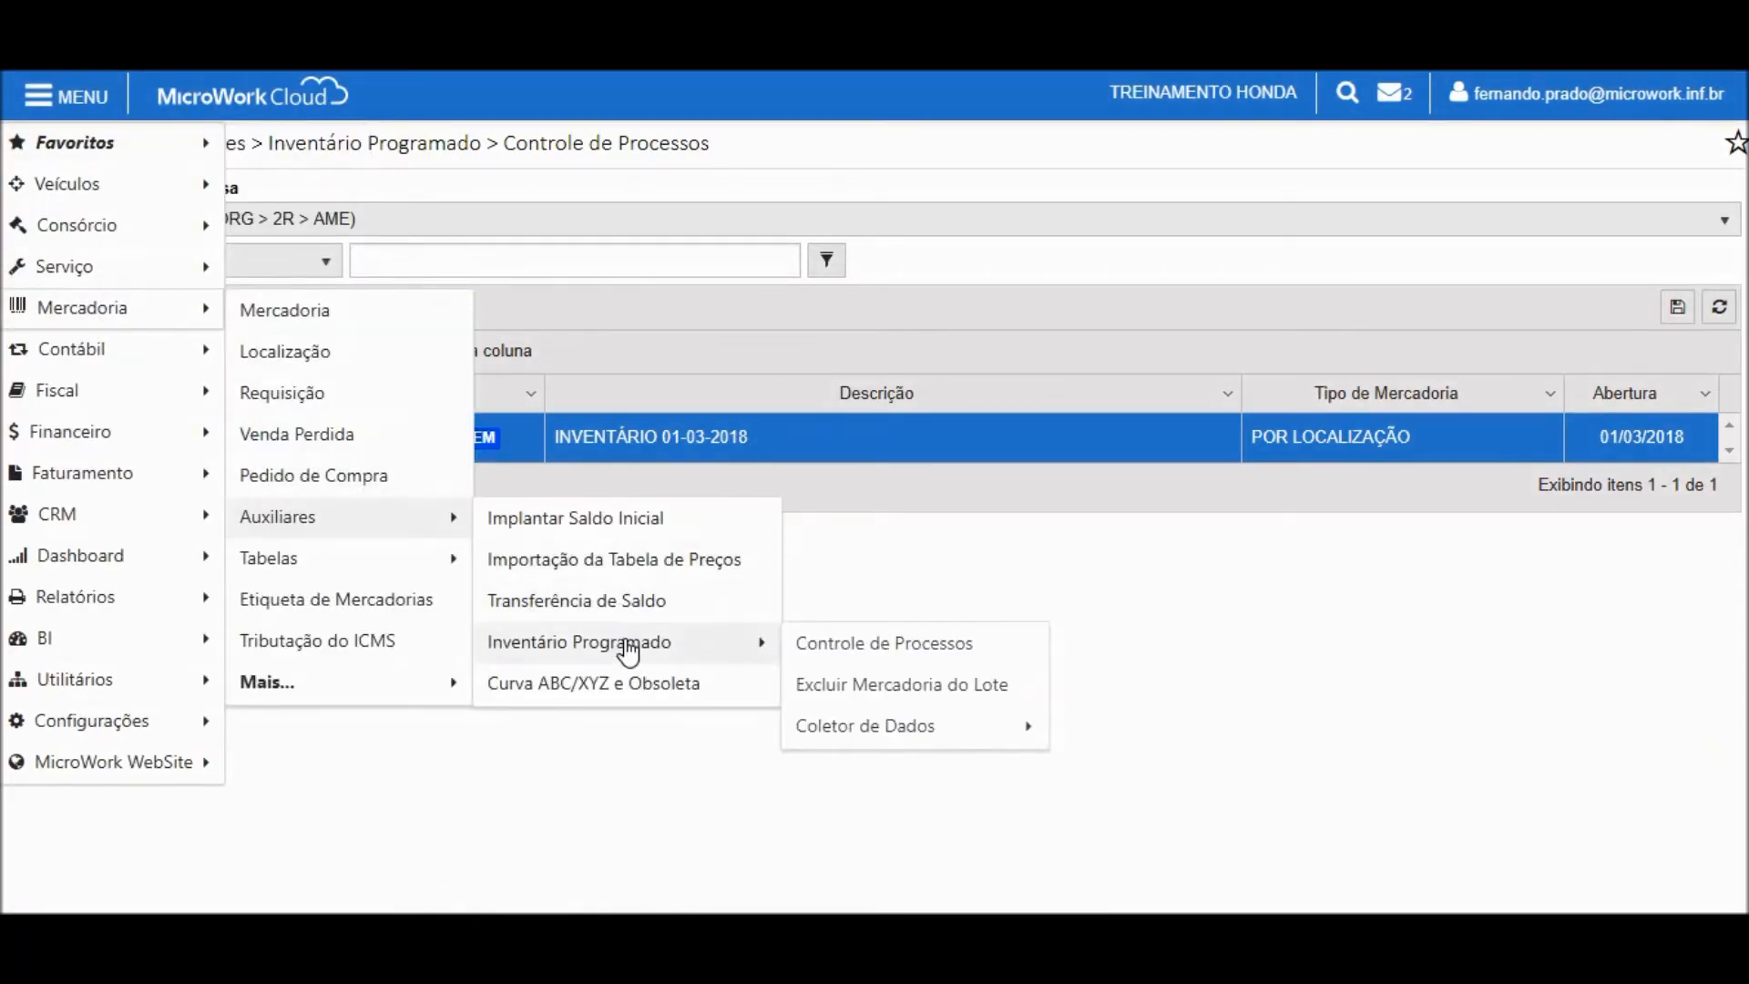
pyautogui.click(866, 692)
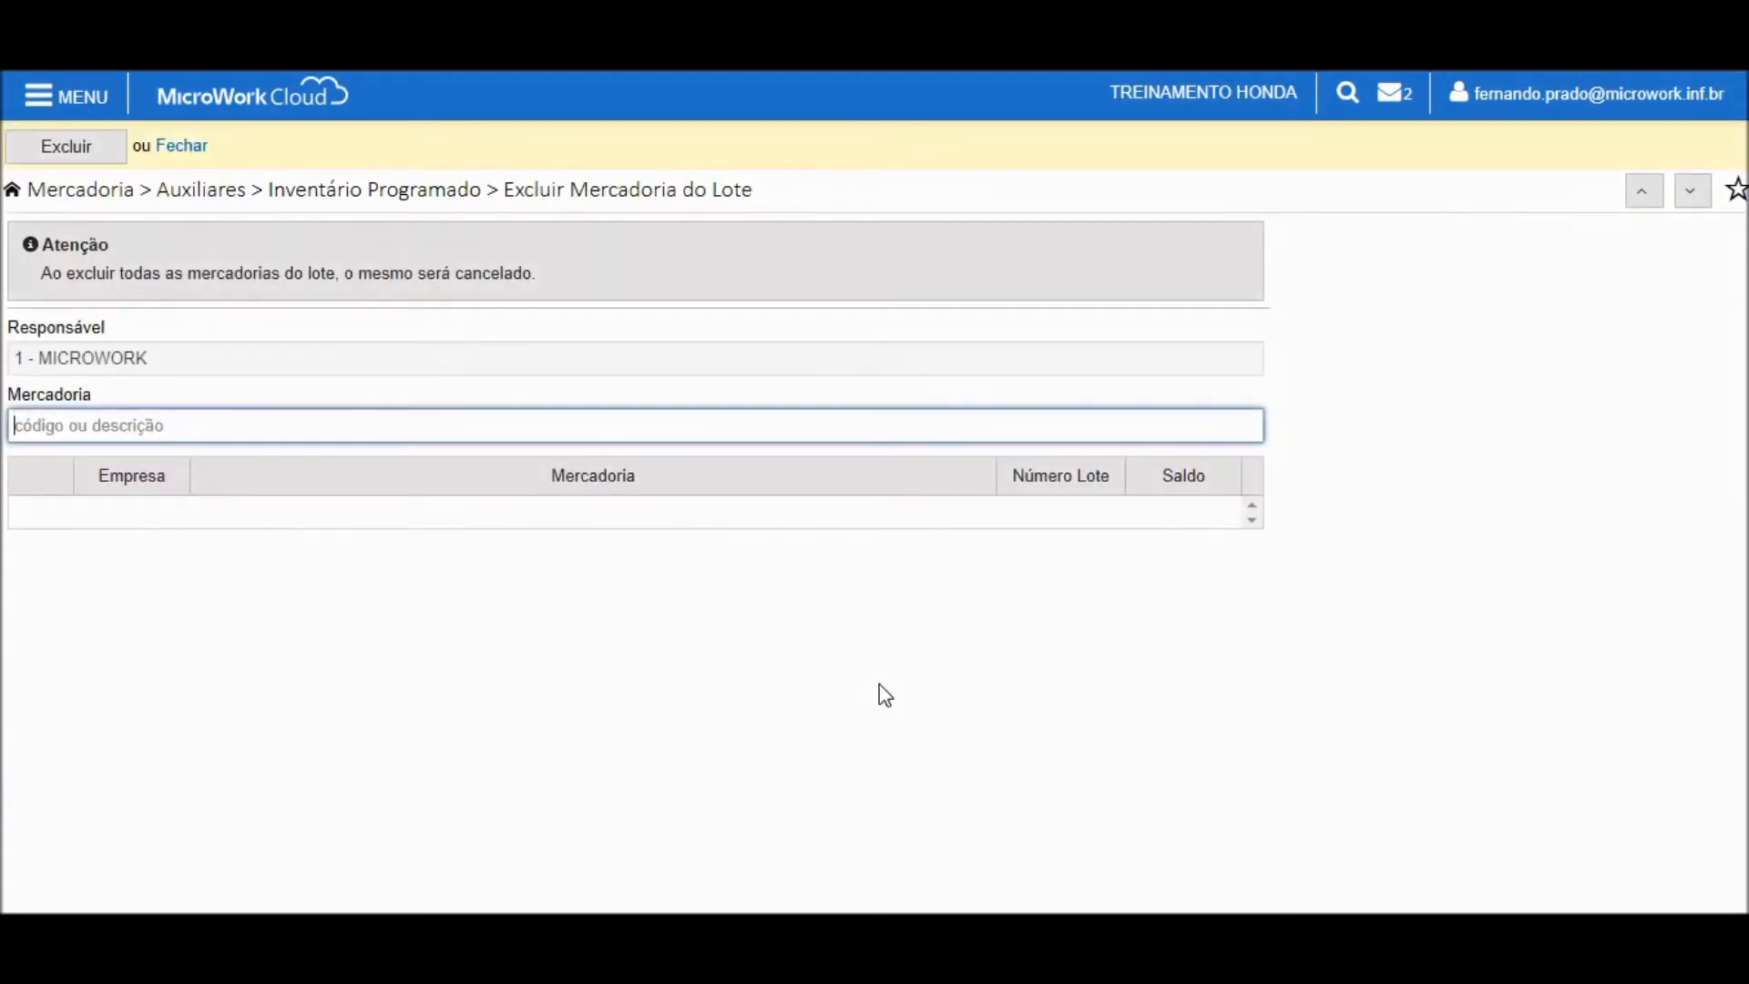
pyautogui.write('08233M99K6JD4')
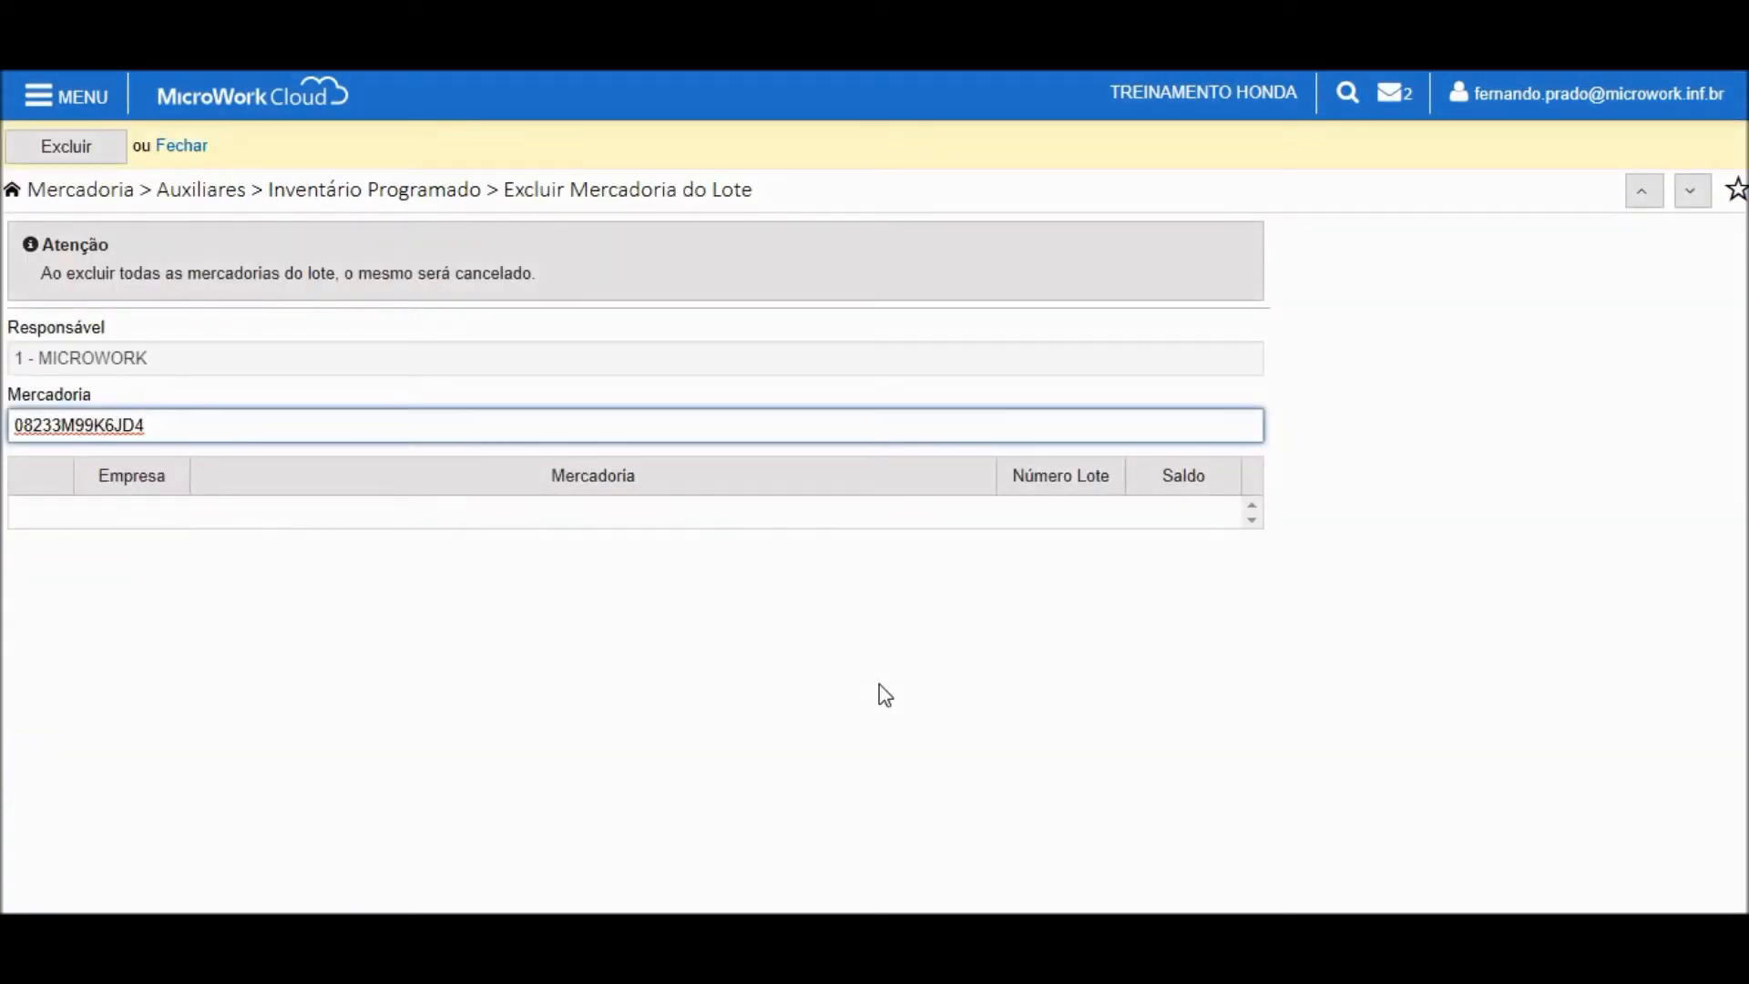
pyautogui.click(494, 460)
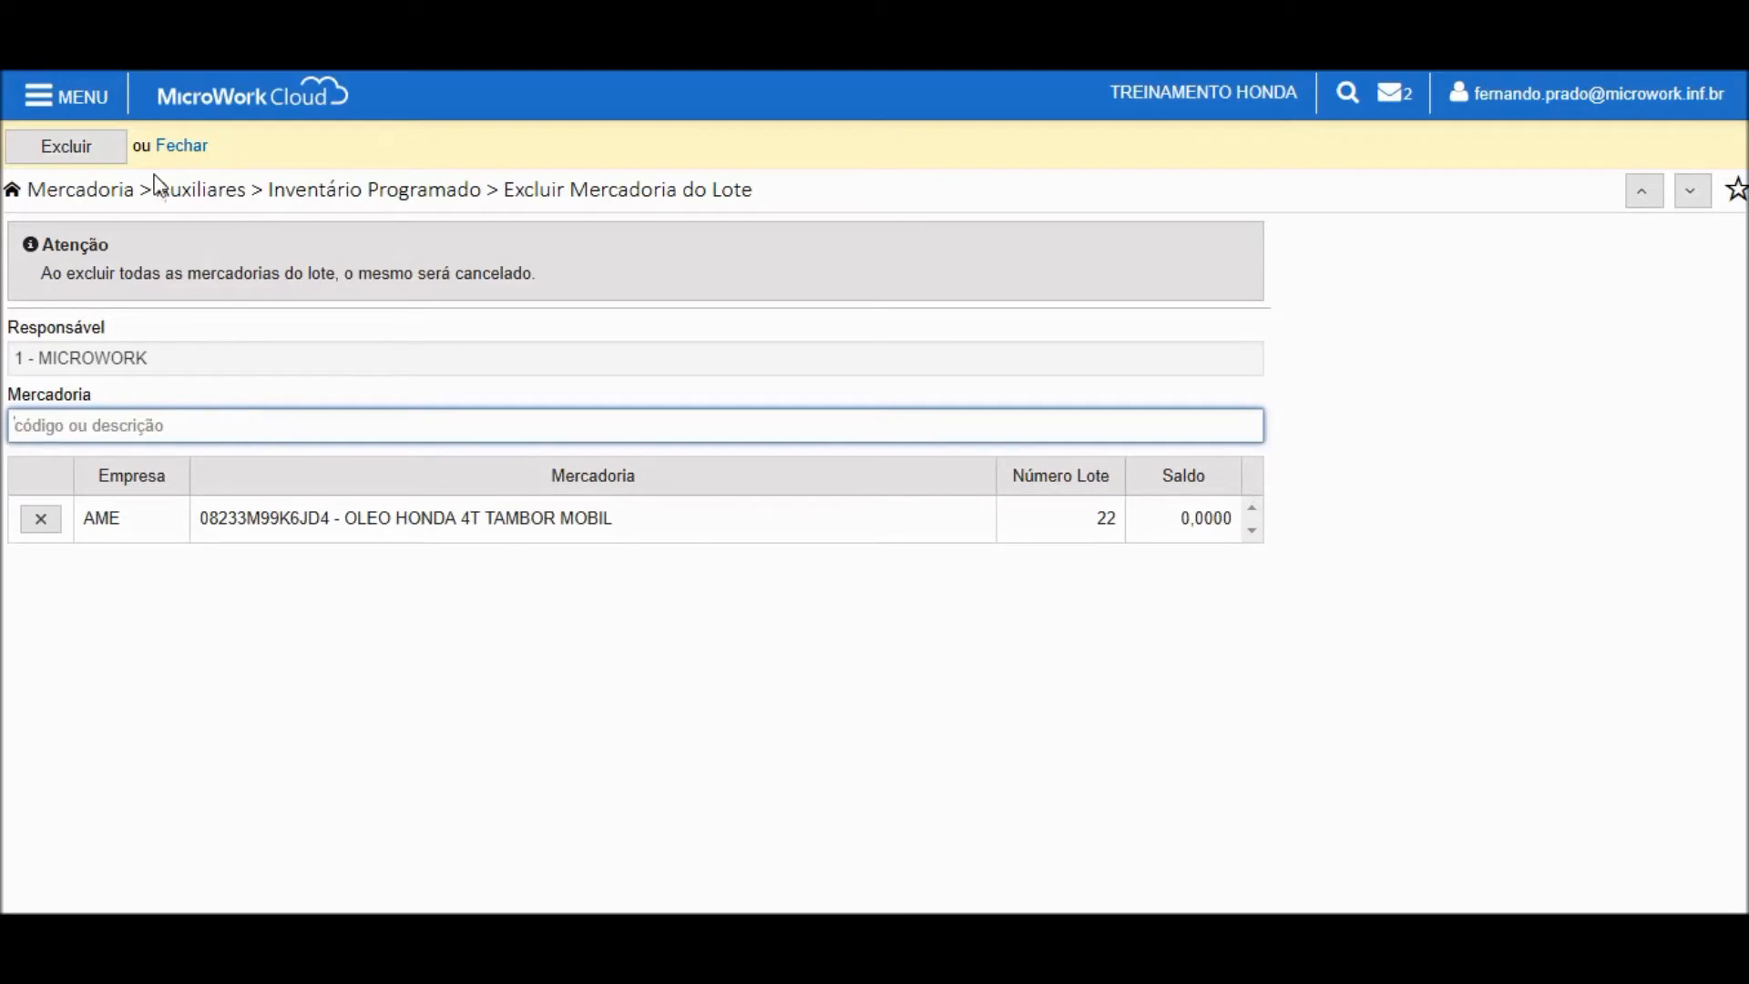
pyautogui.click(87, 147)
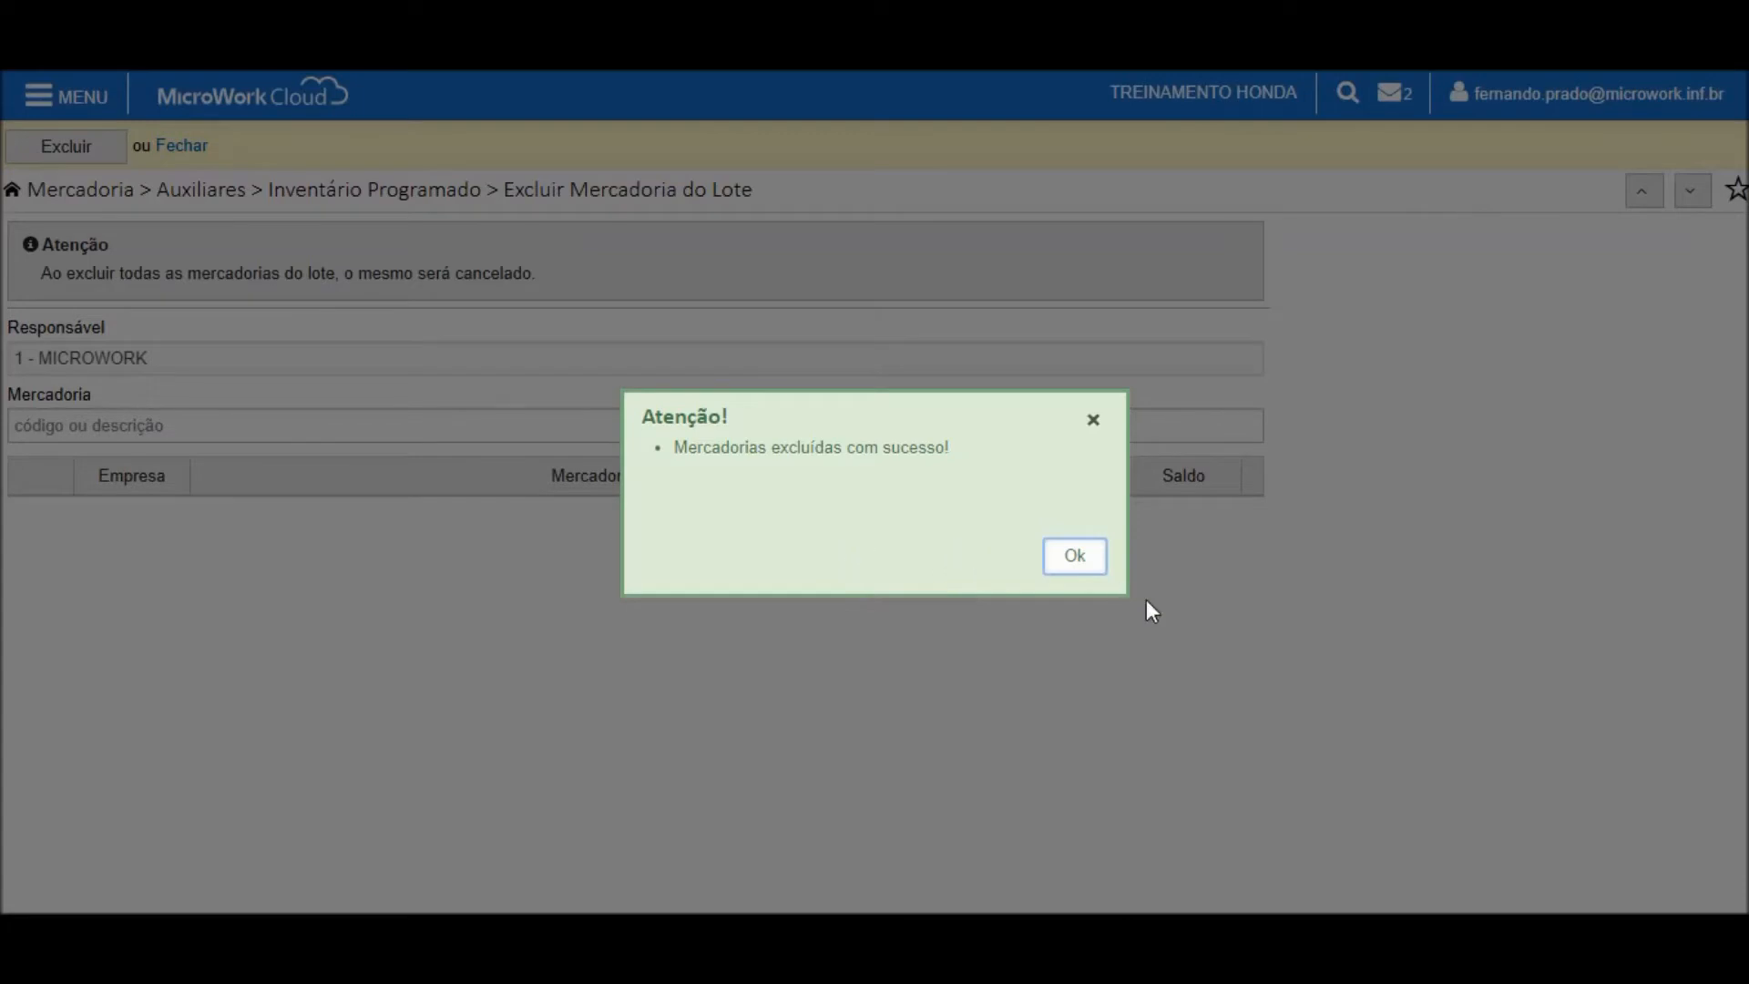
pyautogui.click(1072, 557)
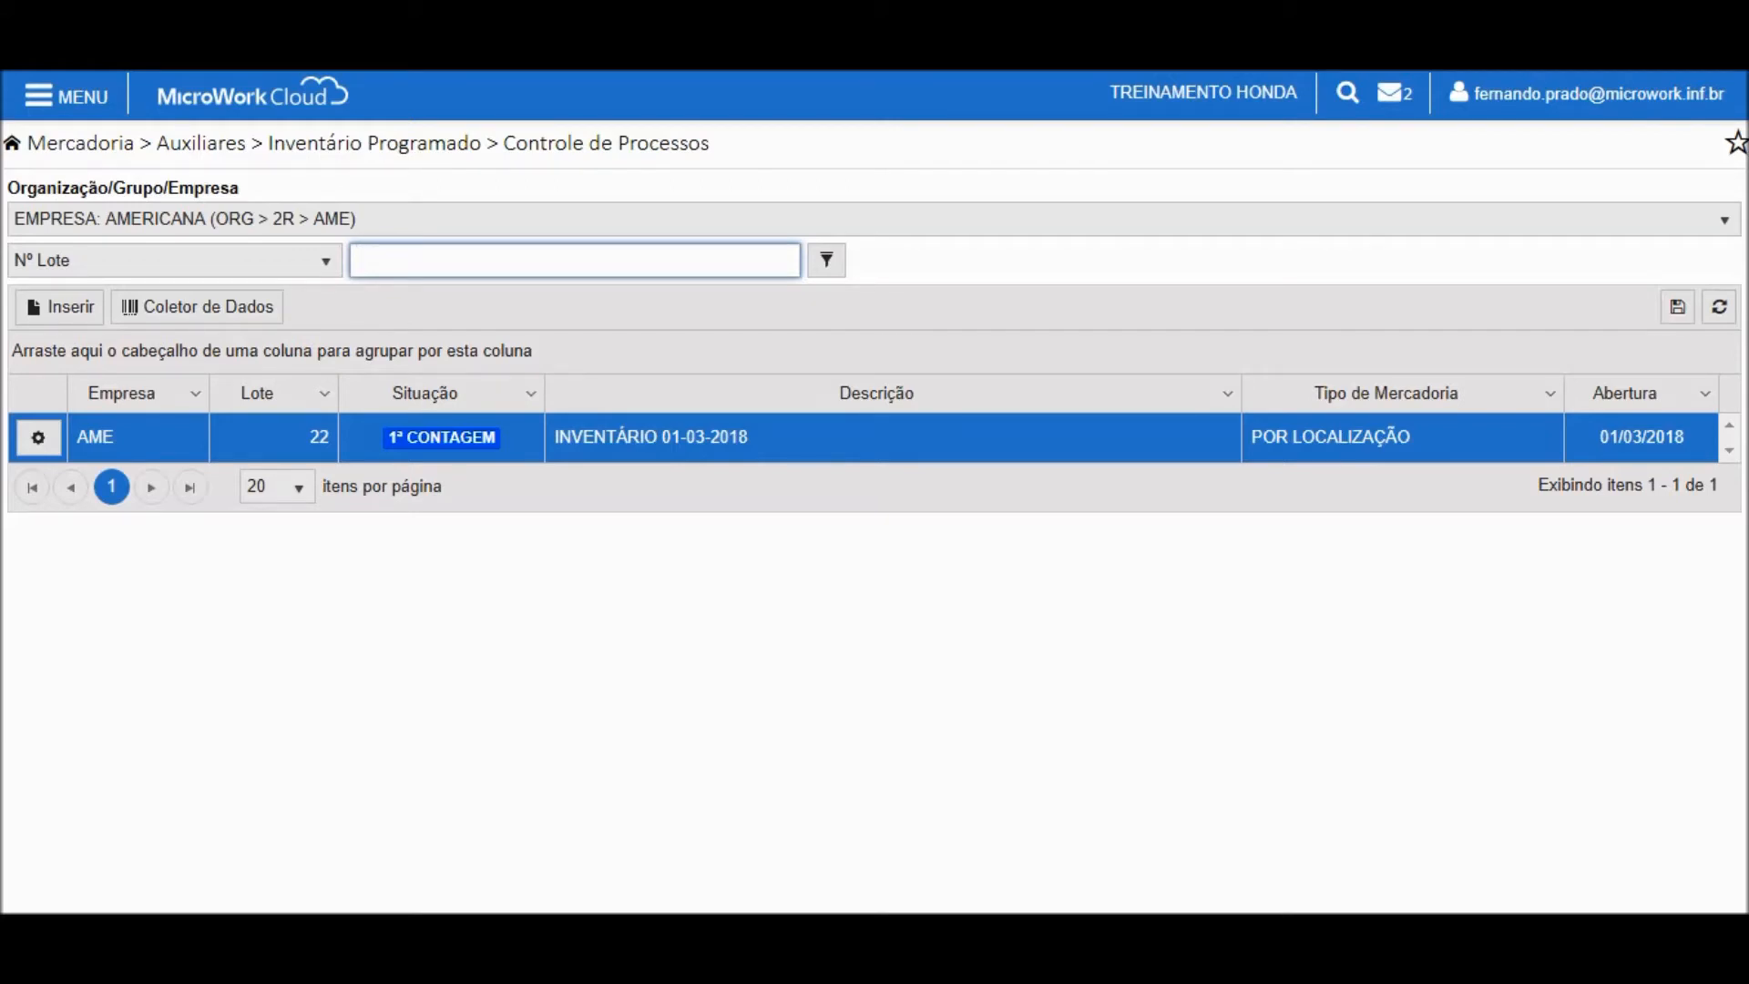
# Step: Print the counting sheet (Imprimir Contagem) for lot 22
pyautogui.click(37, 437)
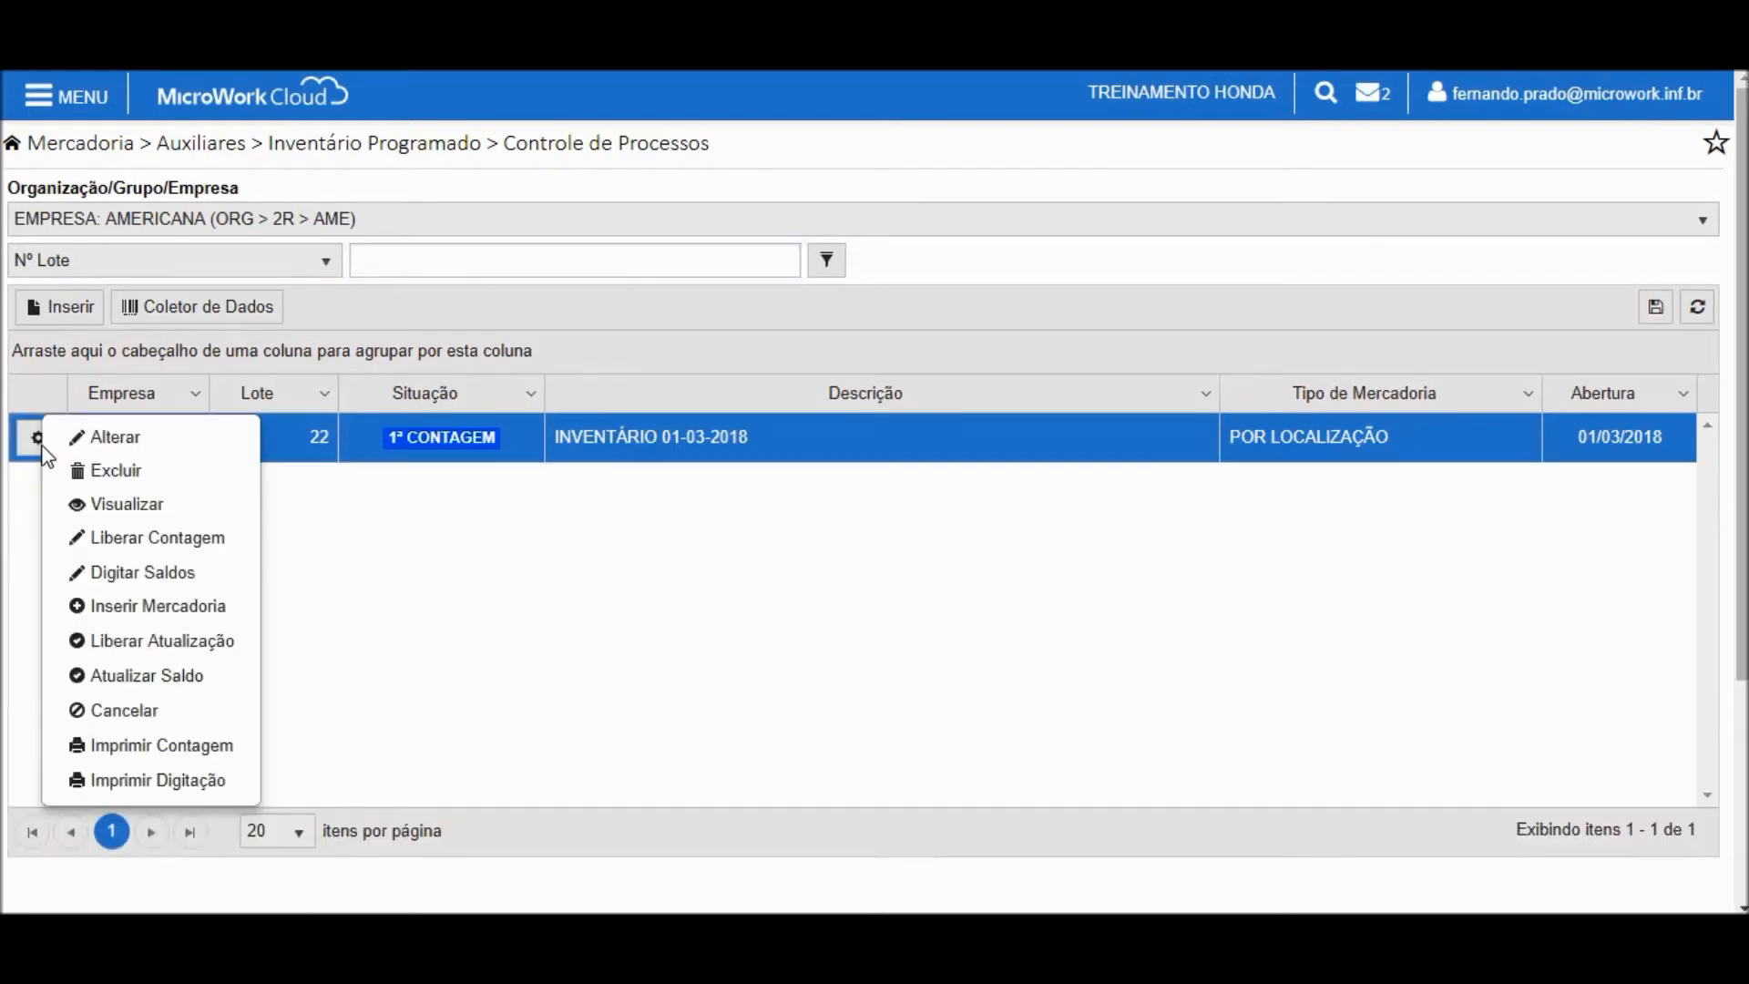
pyautogui.click(137, 747)
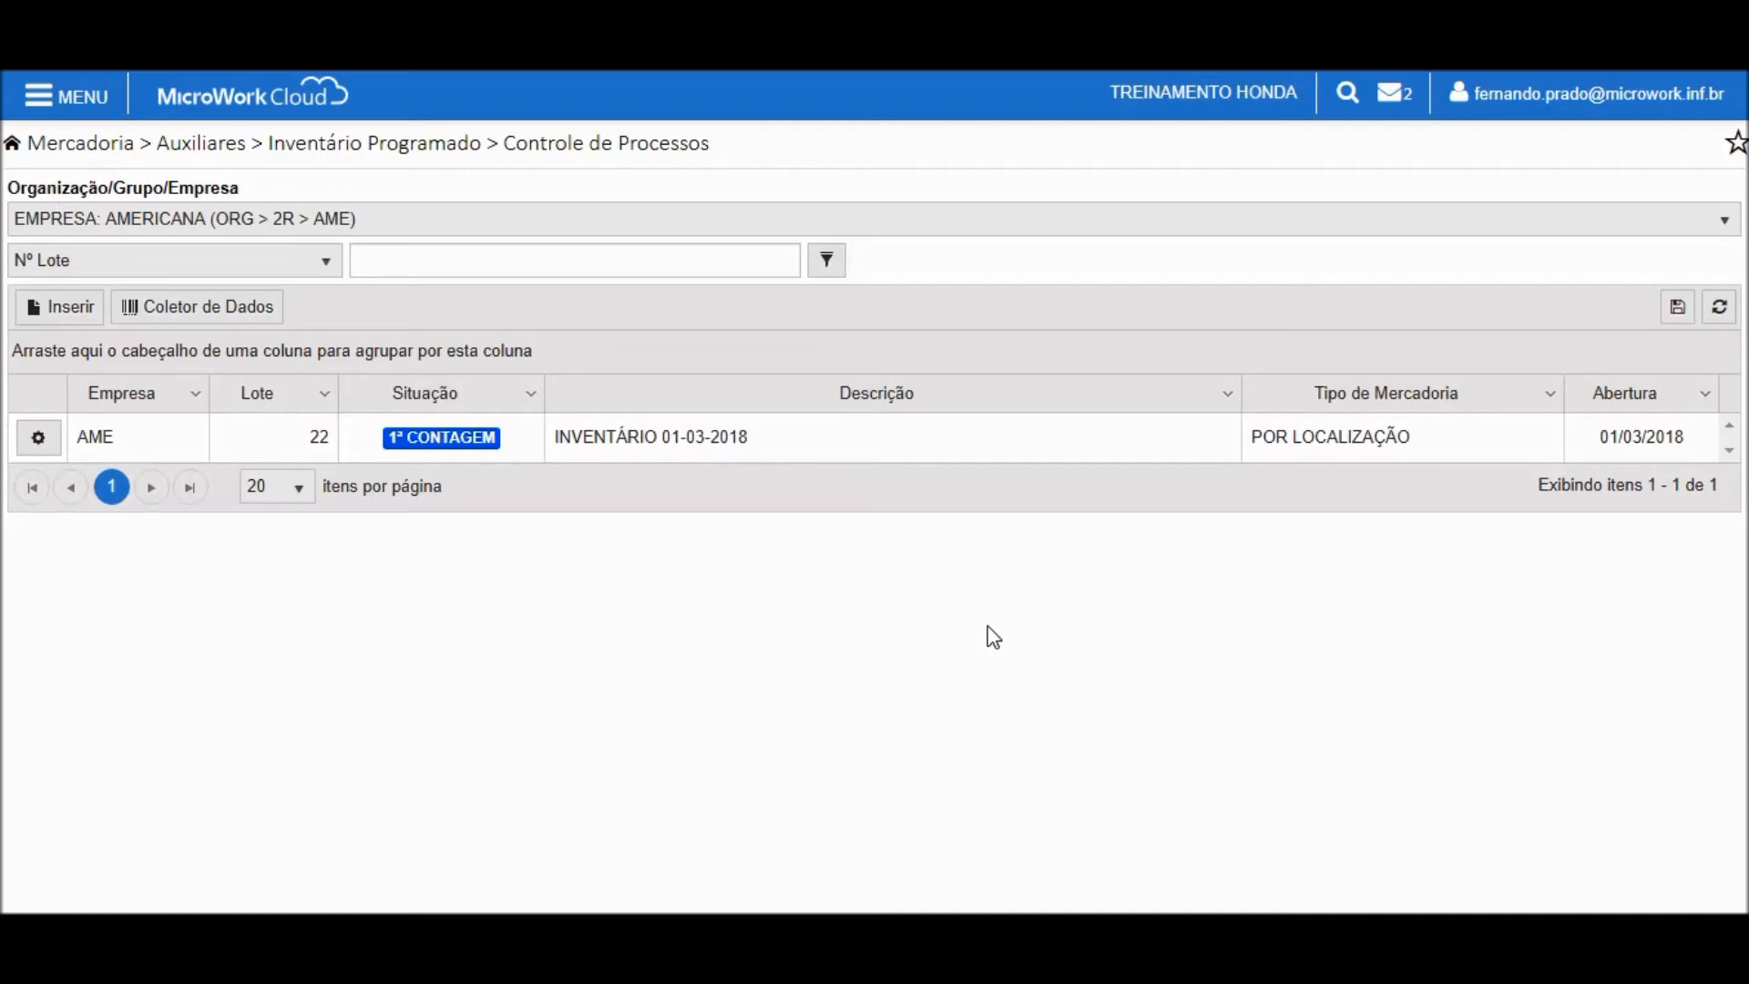
# Step: Start entering balances (Digitar Saldos) for lot 22 and filter the items to references 1 through 50
pyautogui.click(40, 439)
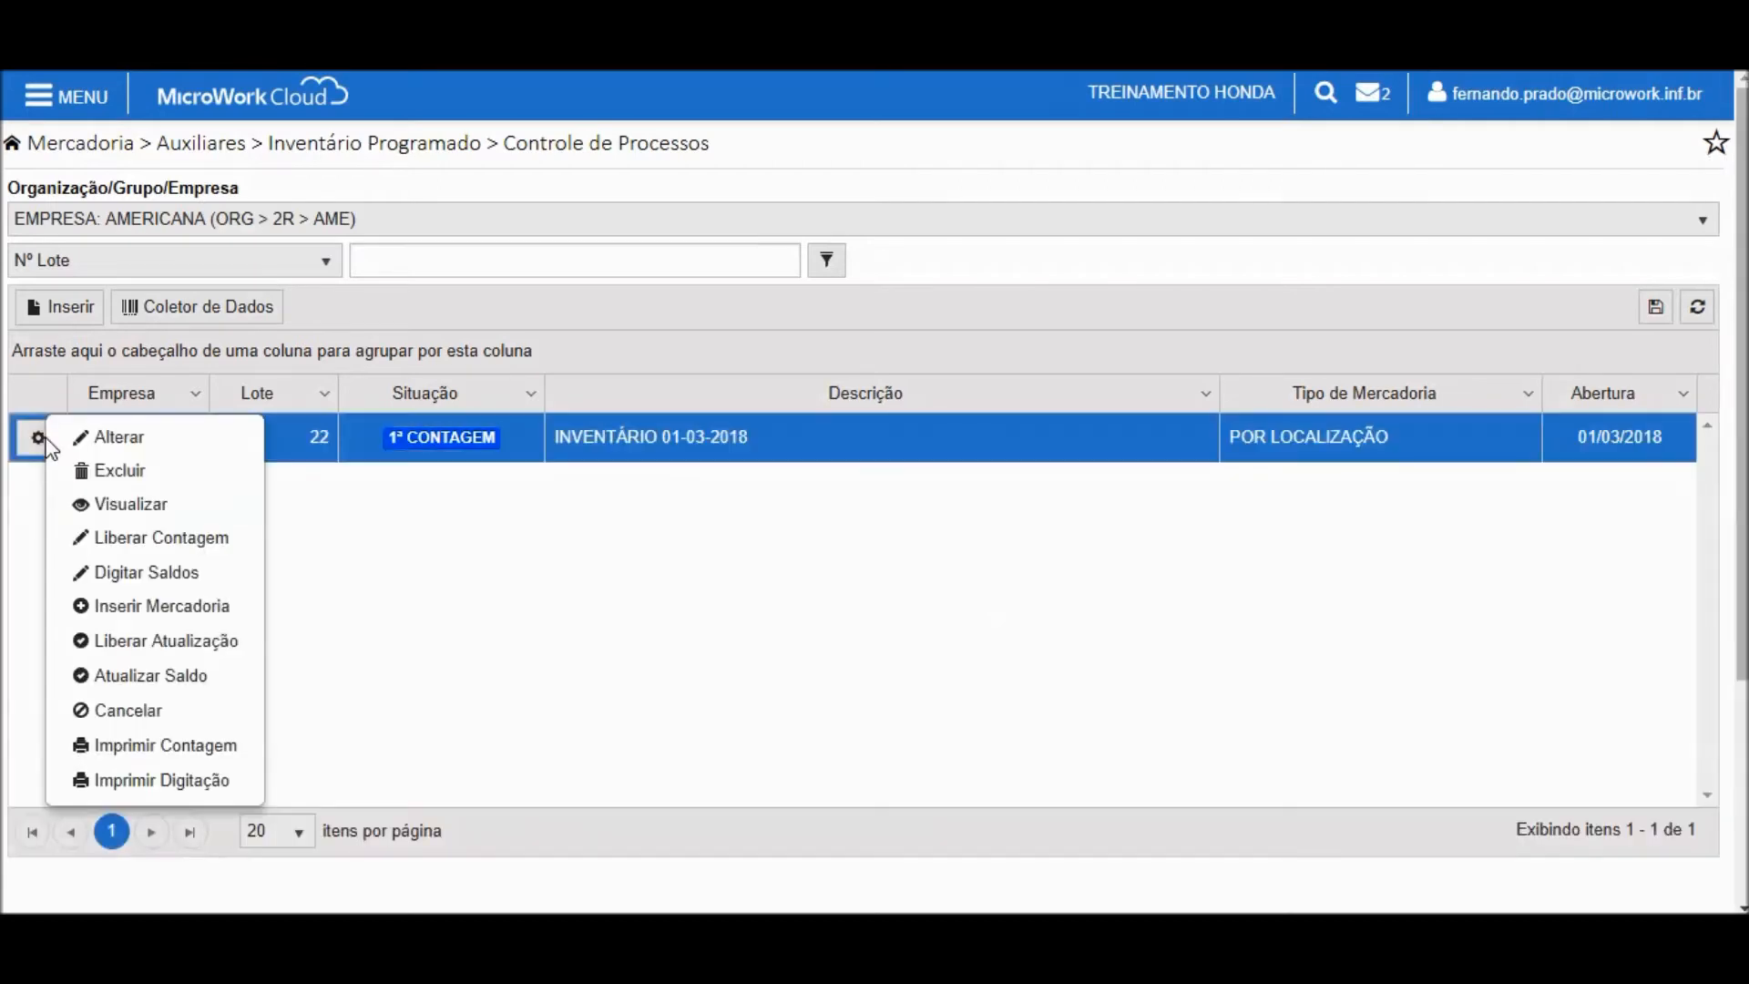
pyautogui.click(155, 574)
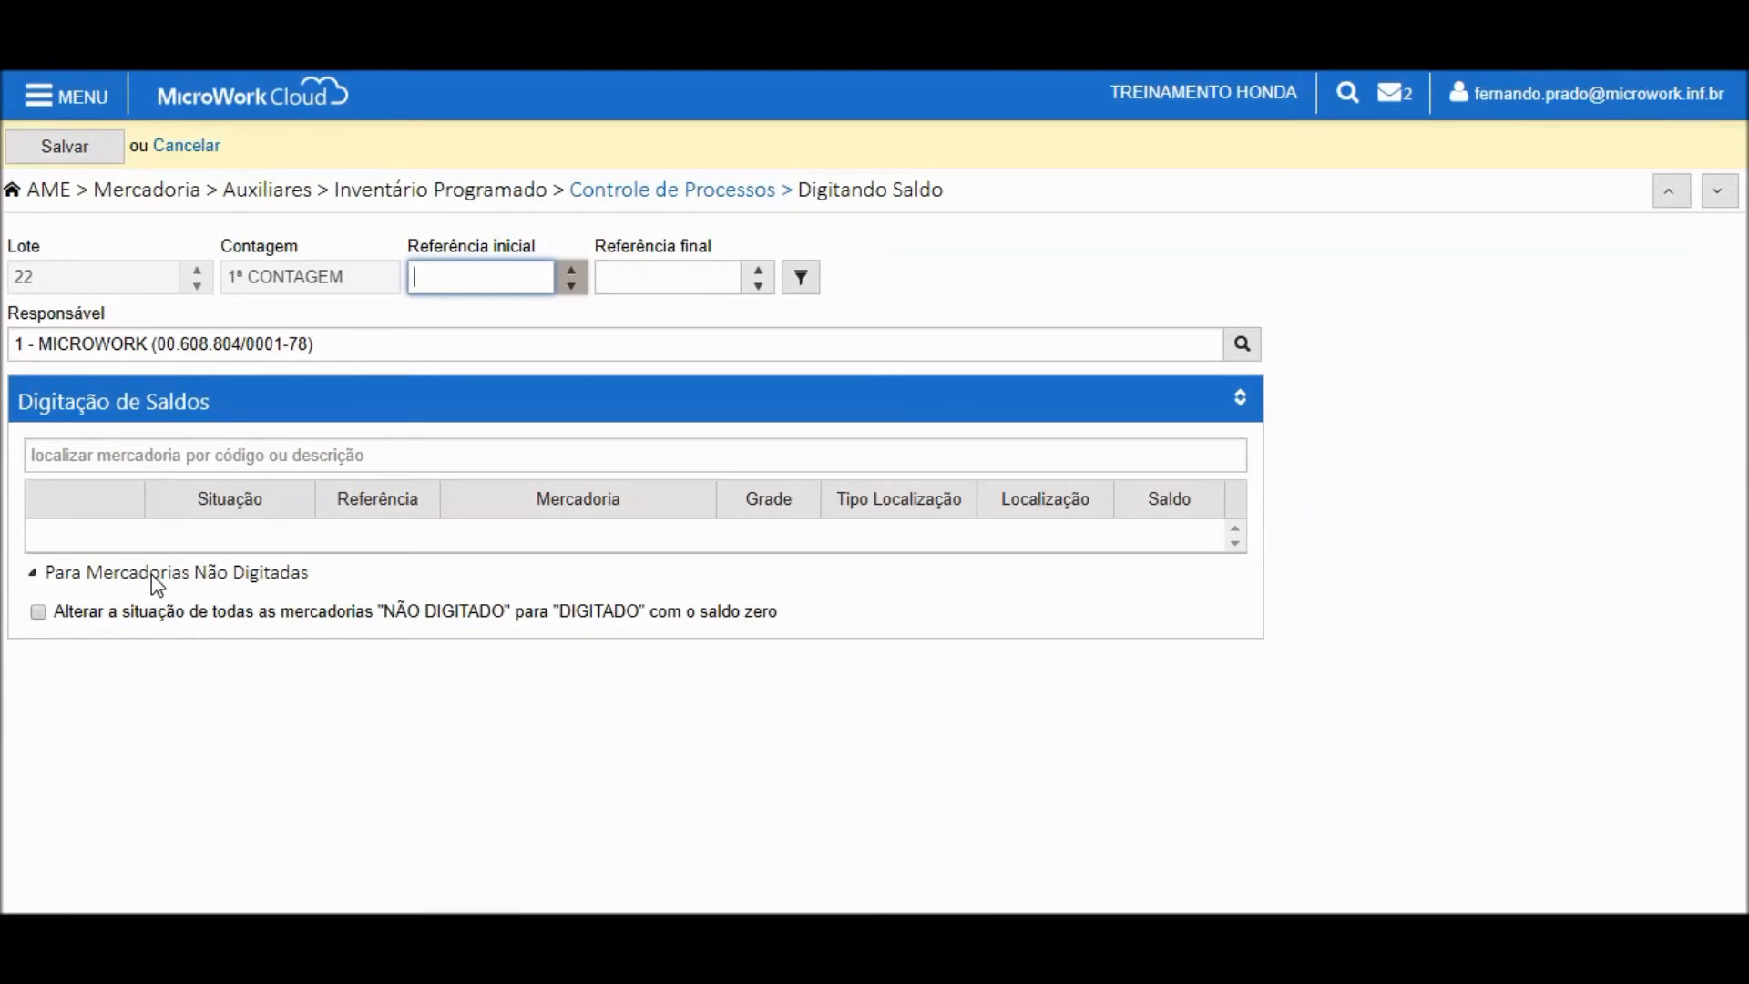
pyautogui.write('1')
pyautogui.press('Tab')
pyautogui.write('50')
pyautogui.click(801, 282)
# Step: Replace the responsible party with an employee chosen from the full list of matches for *
pyautogui.moveTo(344, 355); pyautogui.dragTo(140, 306)
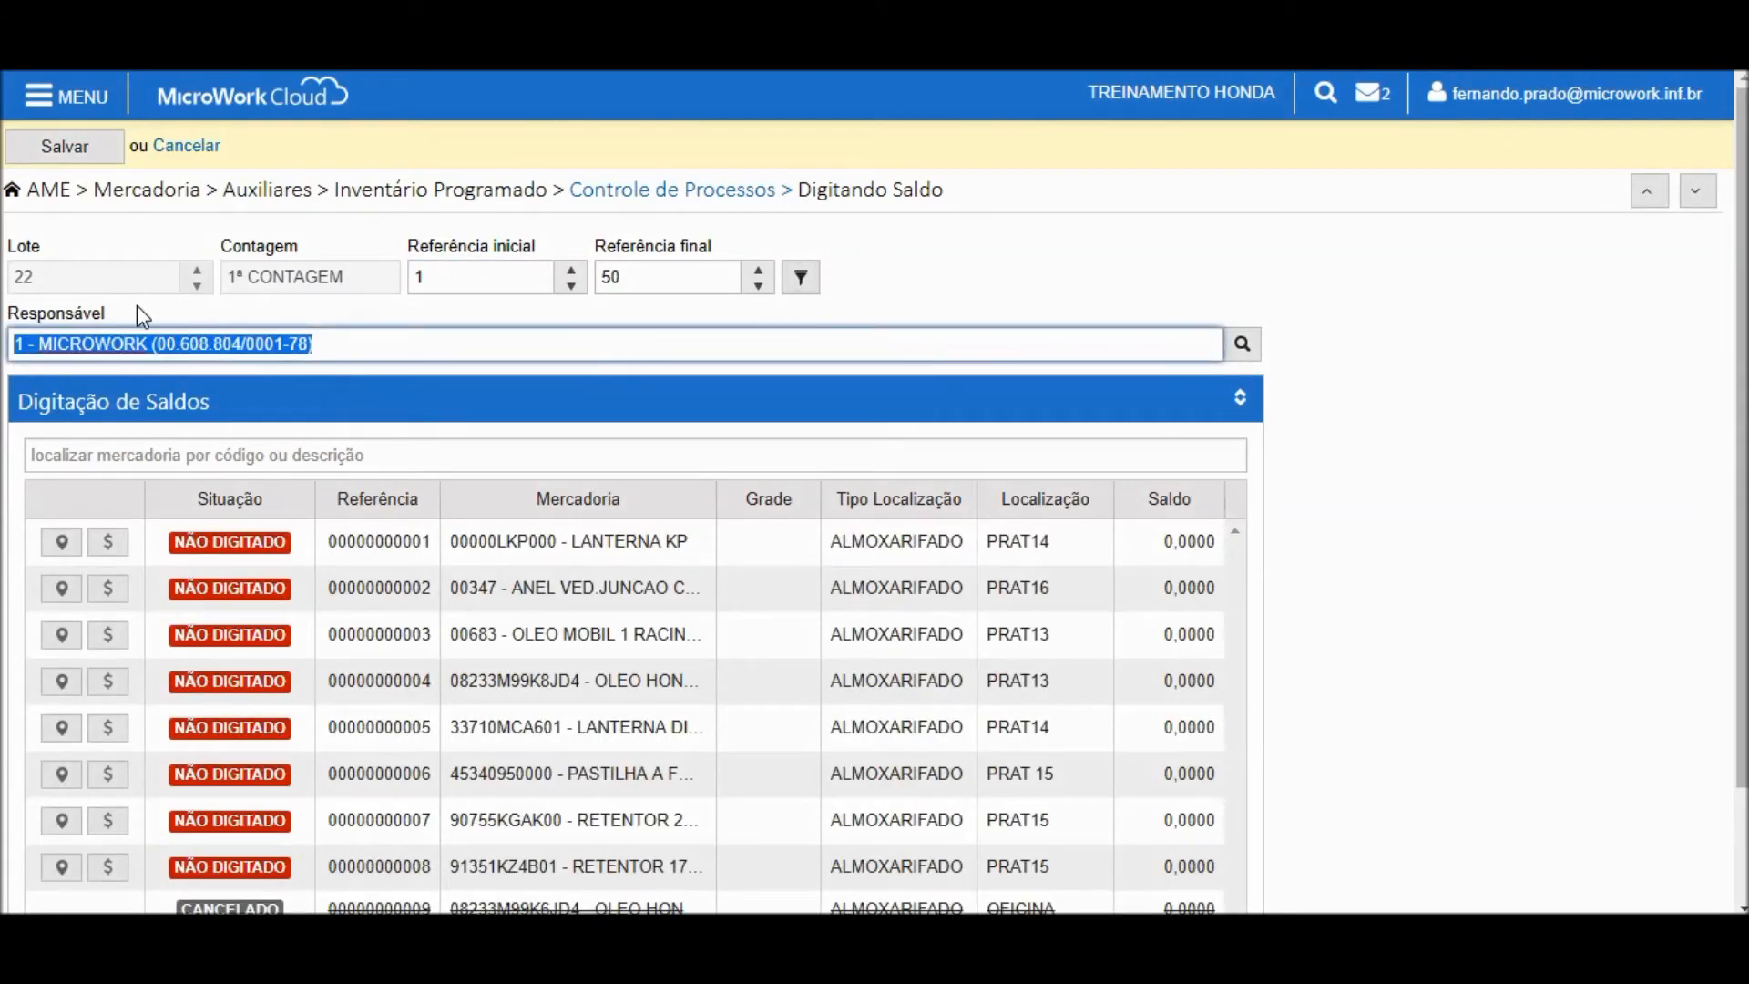
pyautogui.write('ADA')
pyautogui.press('BackSpace')
pyautogui.press('BackSpace')
pyautogui.press('BackSpace')
pyautogui.write('*')
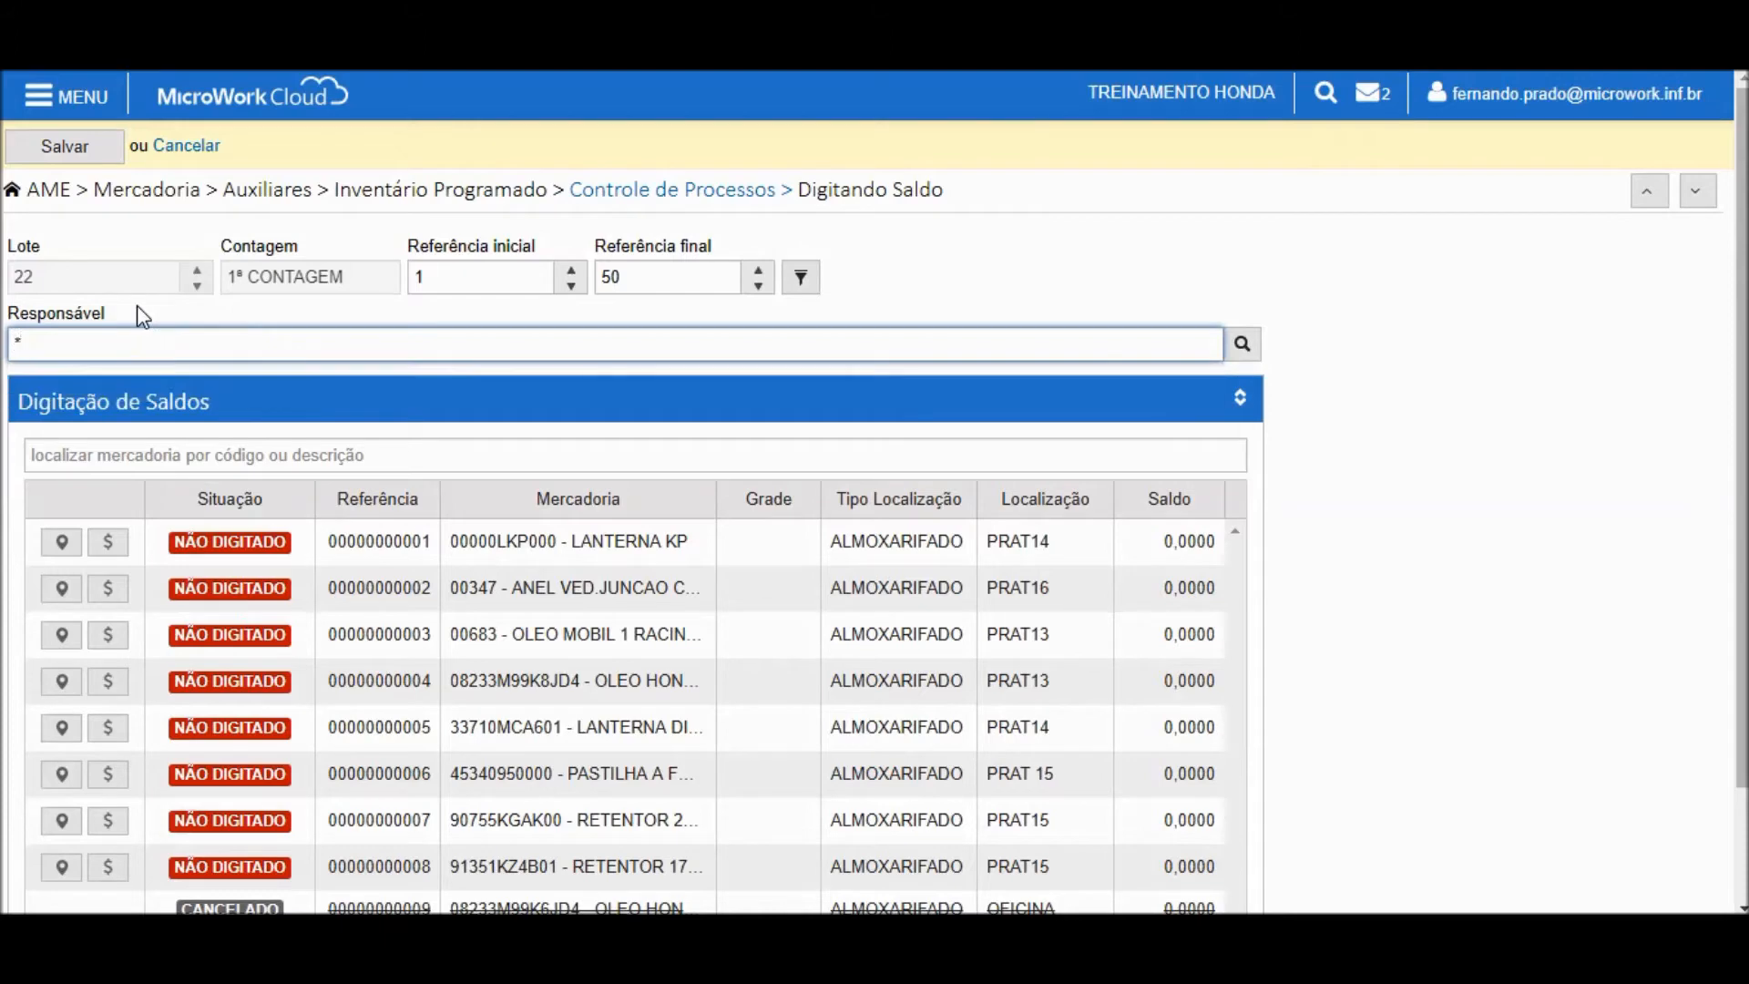
pyautogui.click(167, 577)
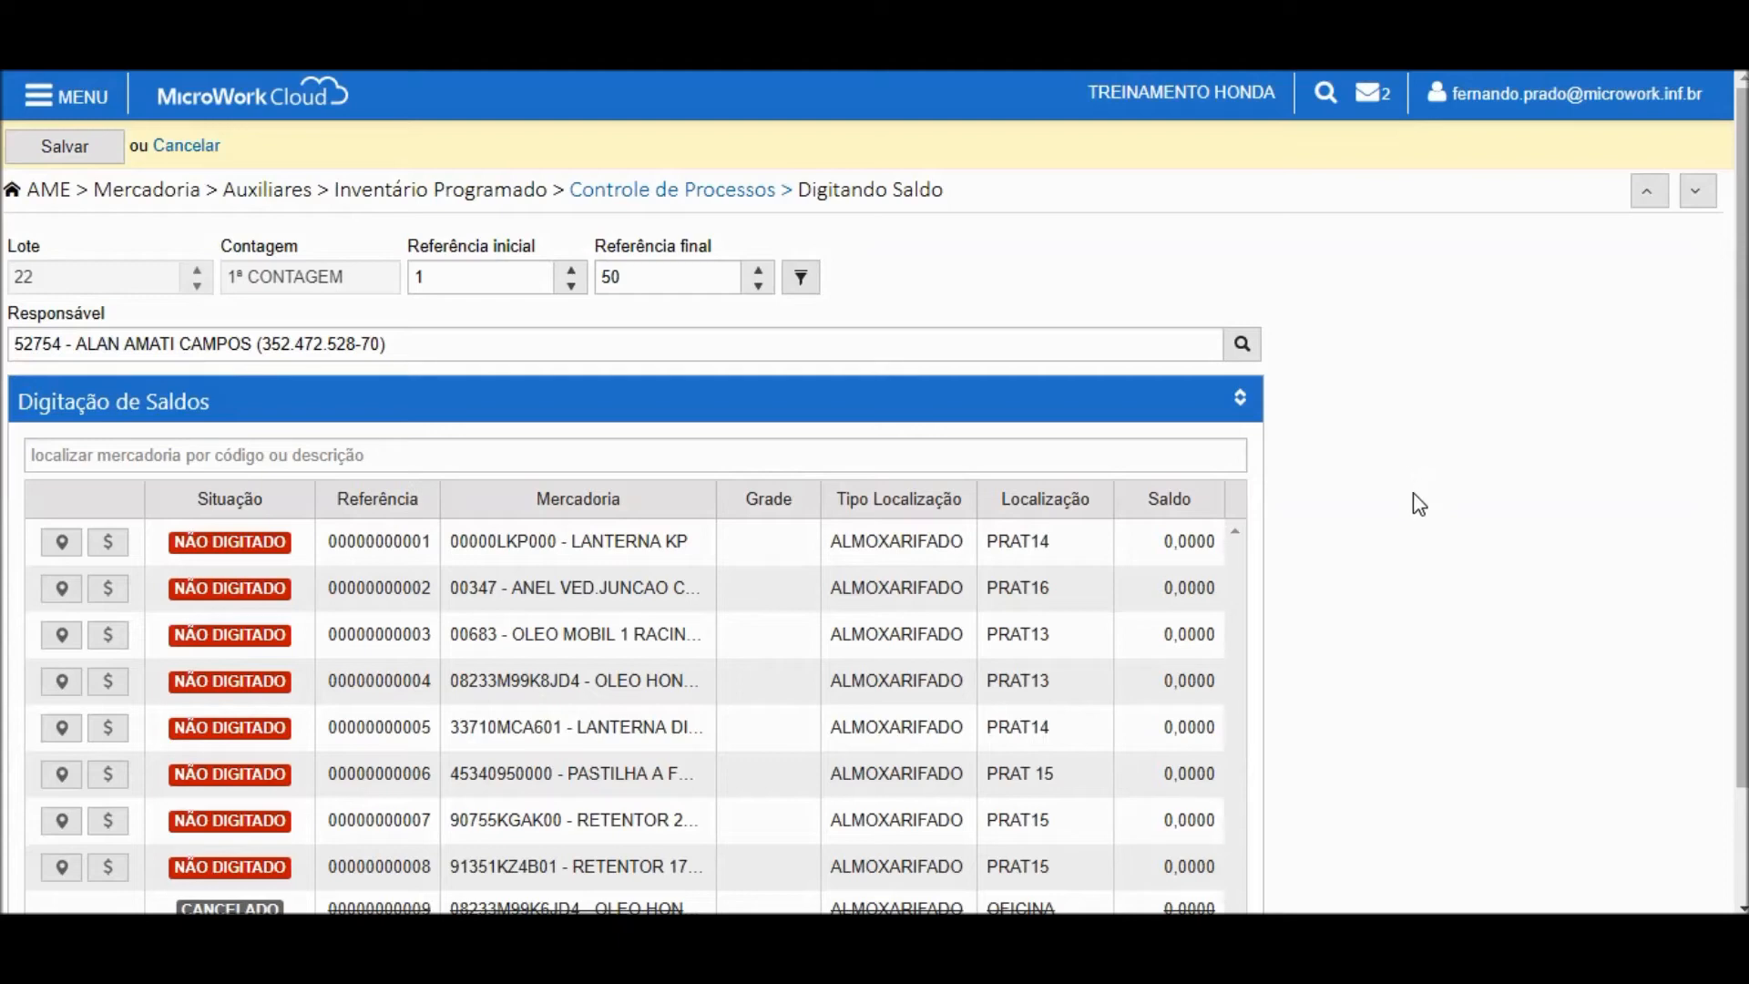
# Step: Enter a counted balance of 15 for merchandise 00000LKP000 - LANTERNA KP
pyautogui.scroll(-2, 1418, 504)
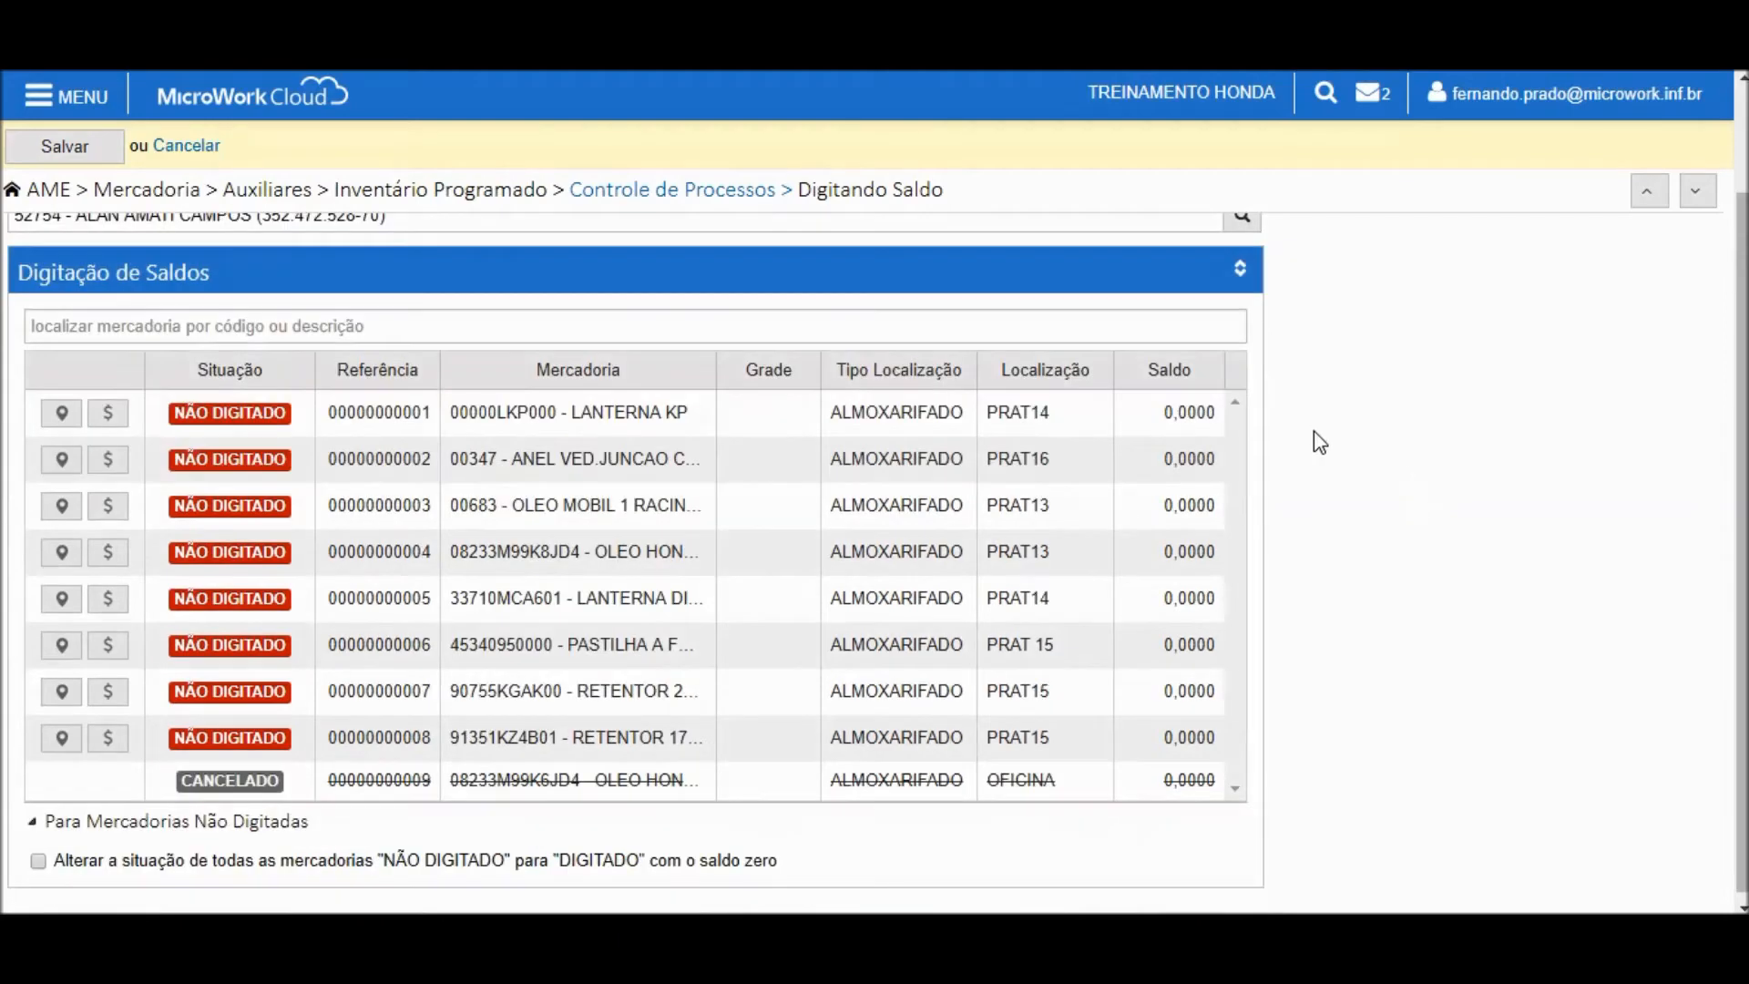
pyautogui.click(1195, 411)
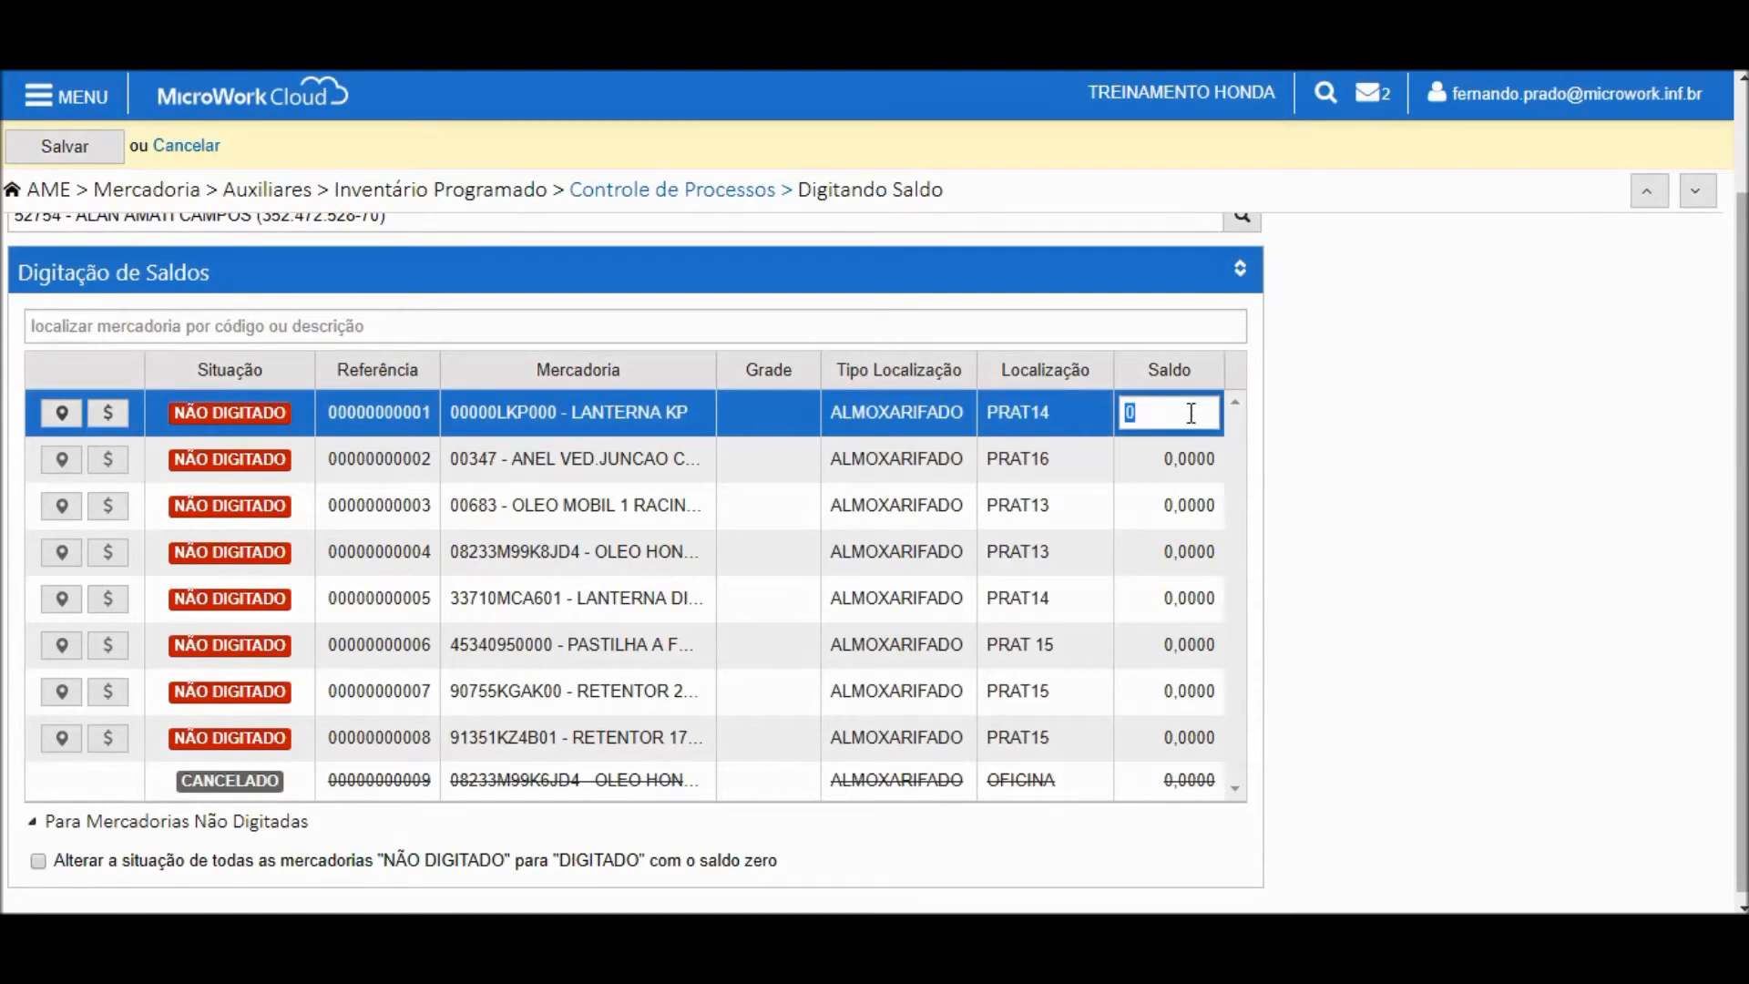
pyautogui.write('15')
pyautogui.press('Return')
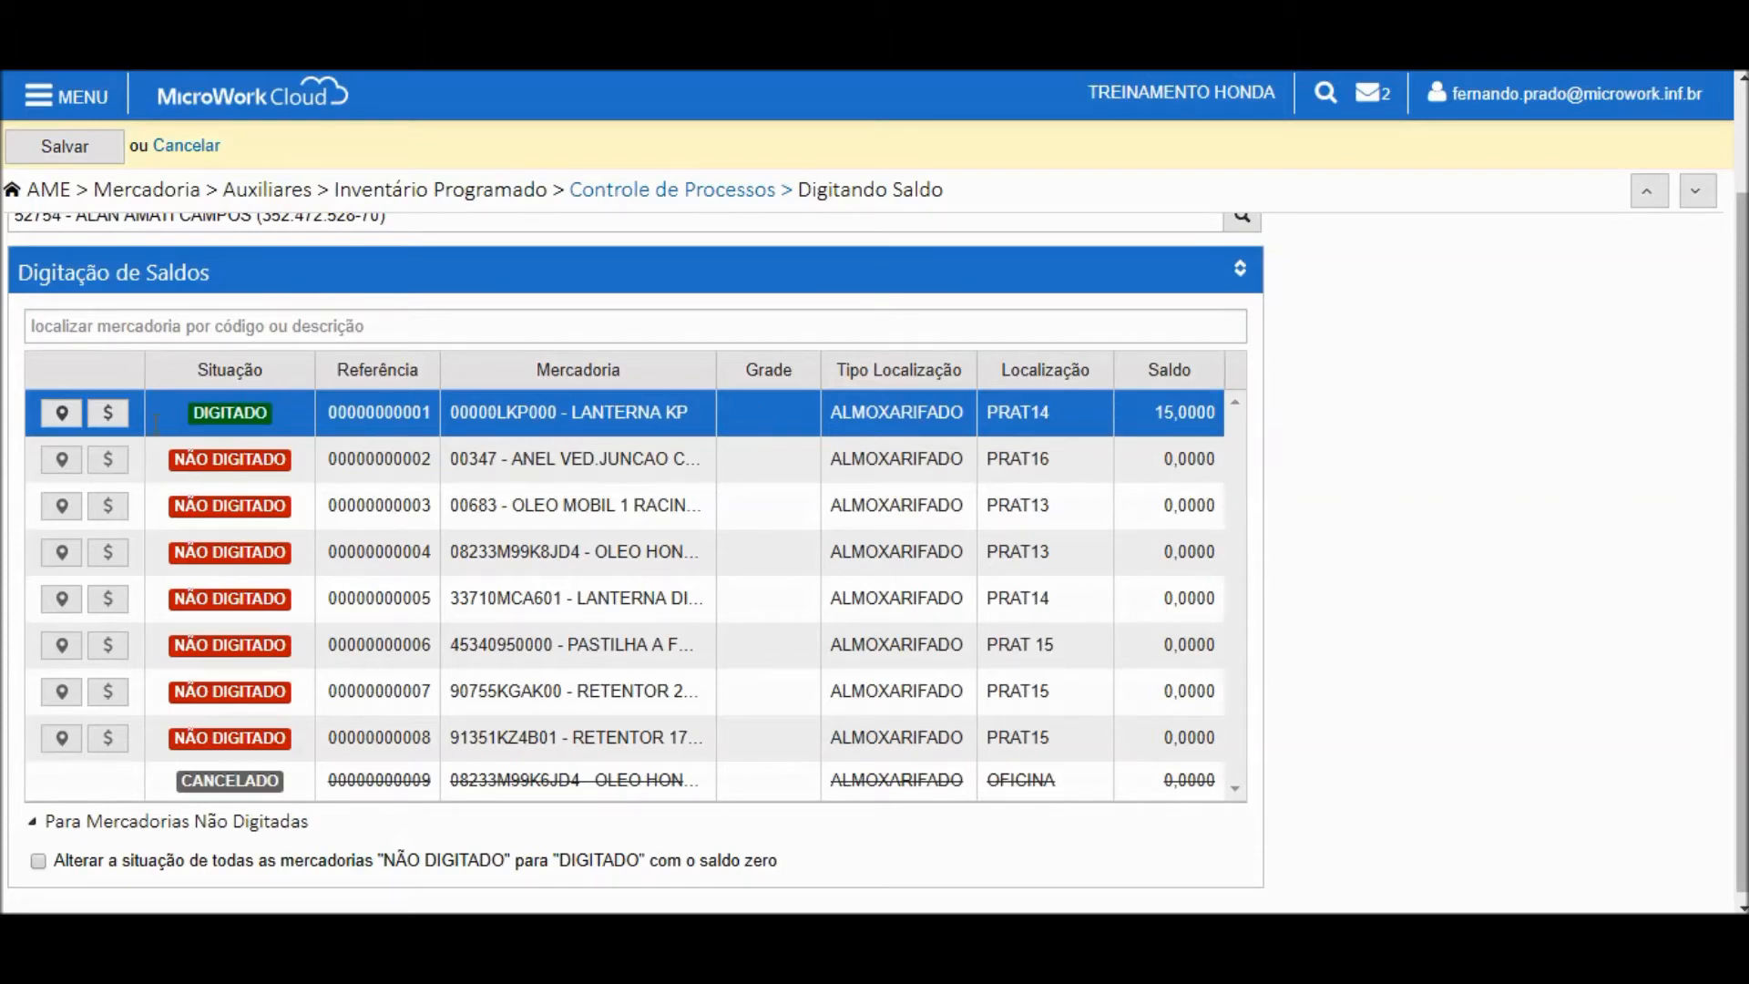
# Step: Change the location of merchandise 00000LKP000 - LANTERNA KP to PRAT12 and save it
pyautogui.click(58, 421)
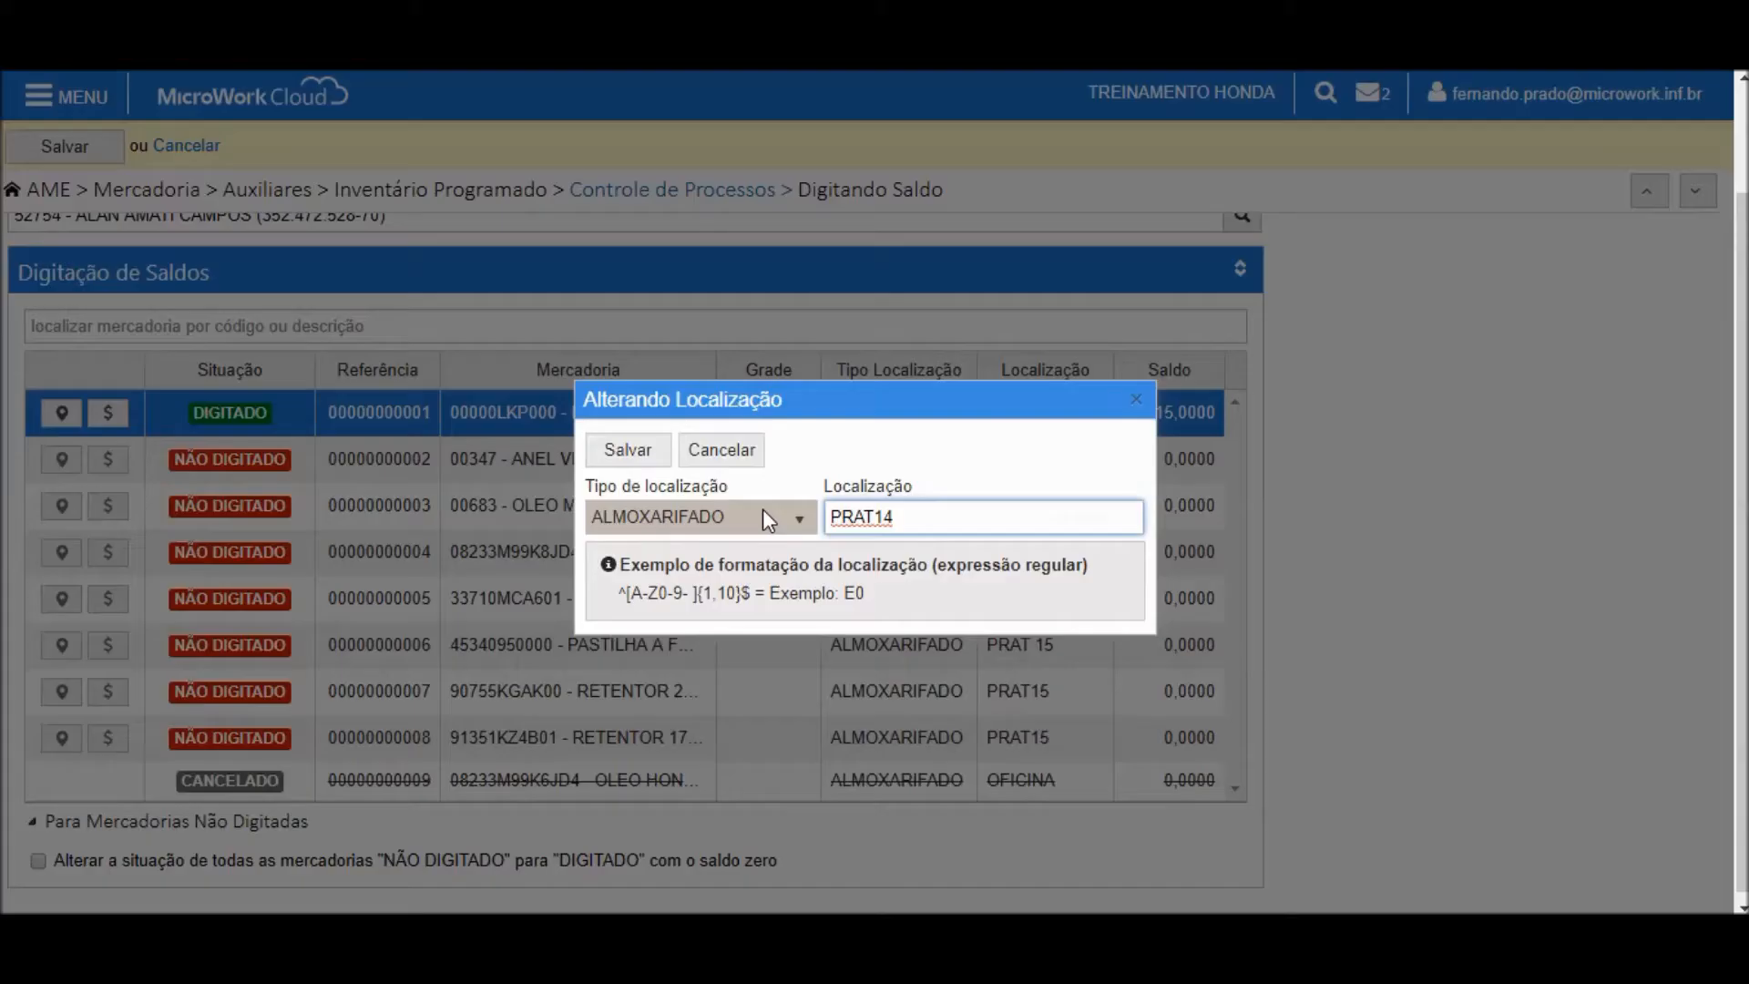
pyautogui.press('BackSpace')
pyautogui.write('2')
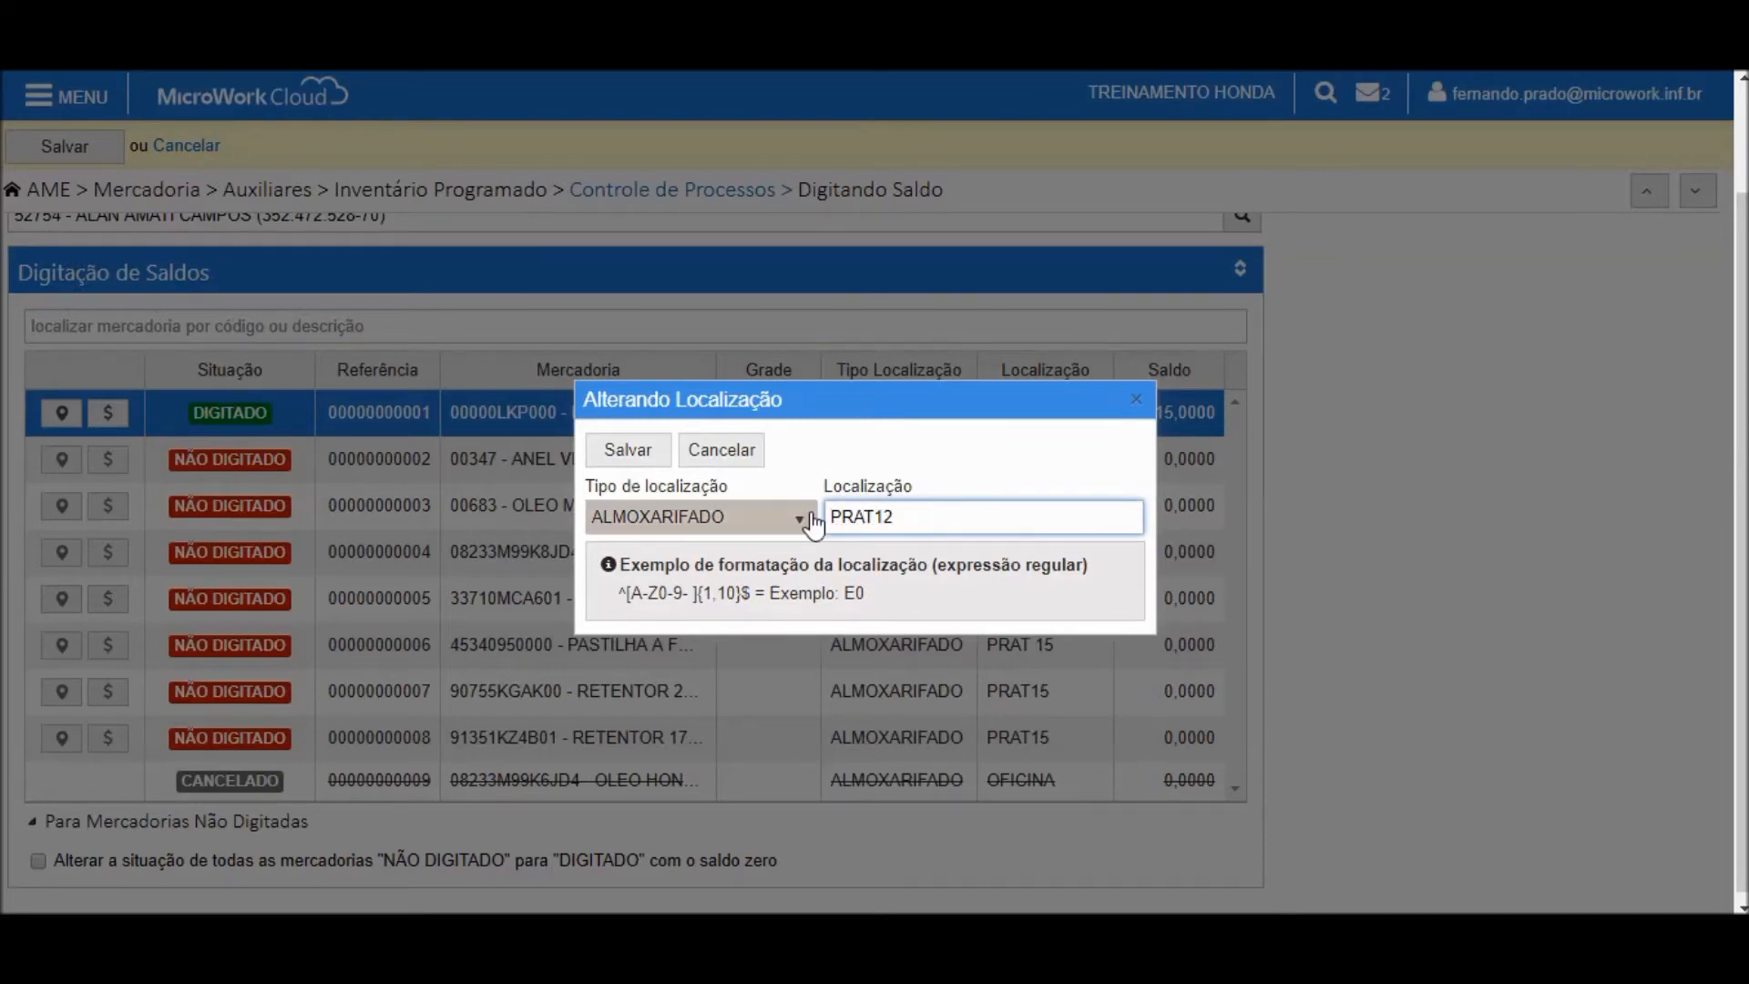
pyautogui.click(657, 450)
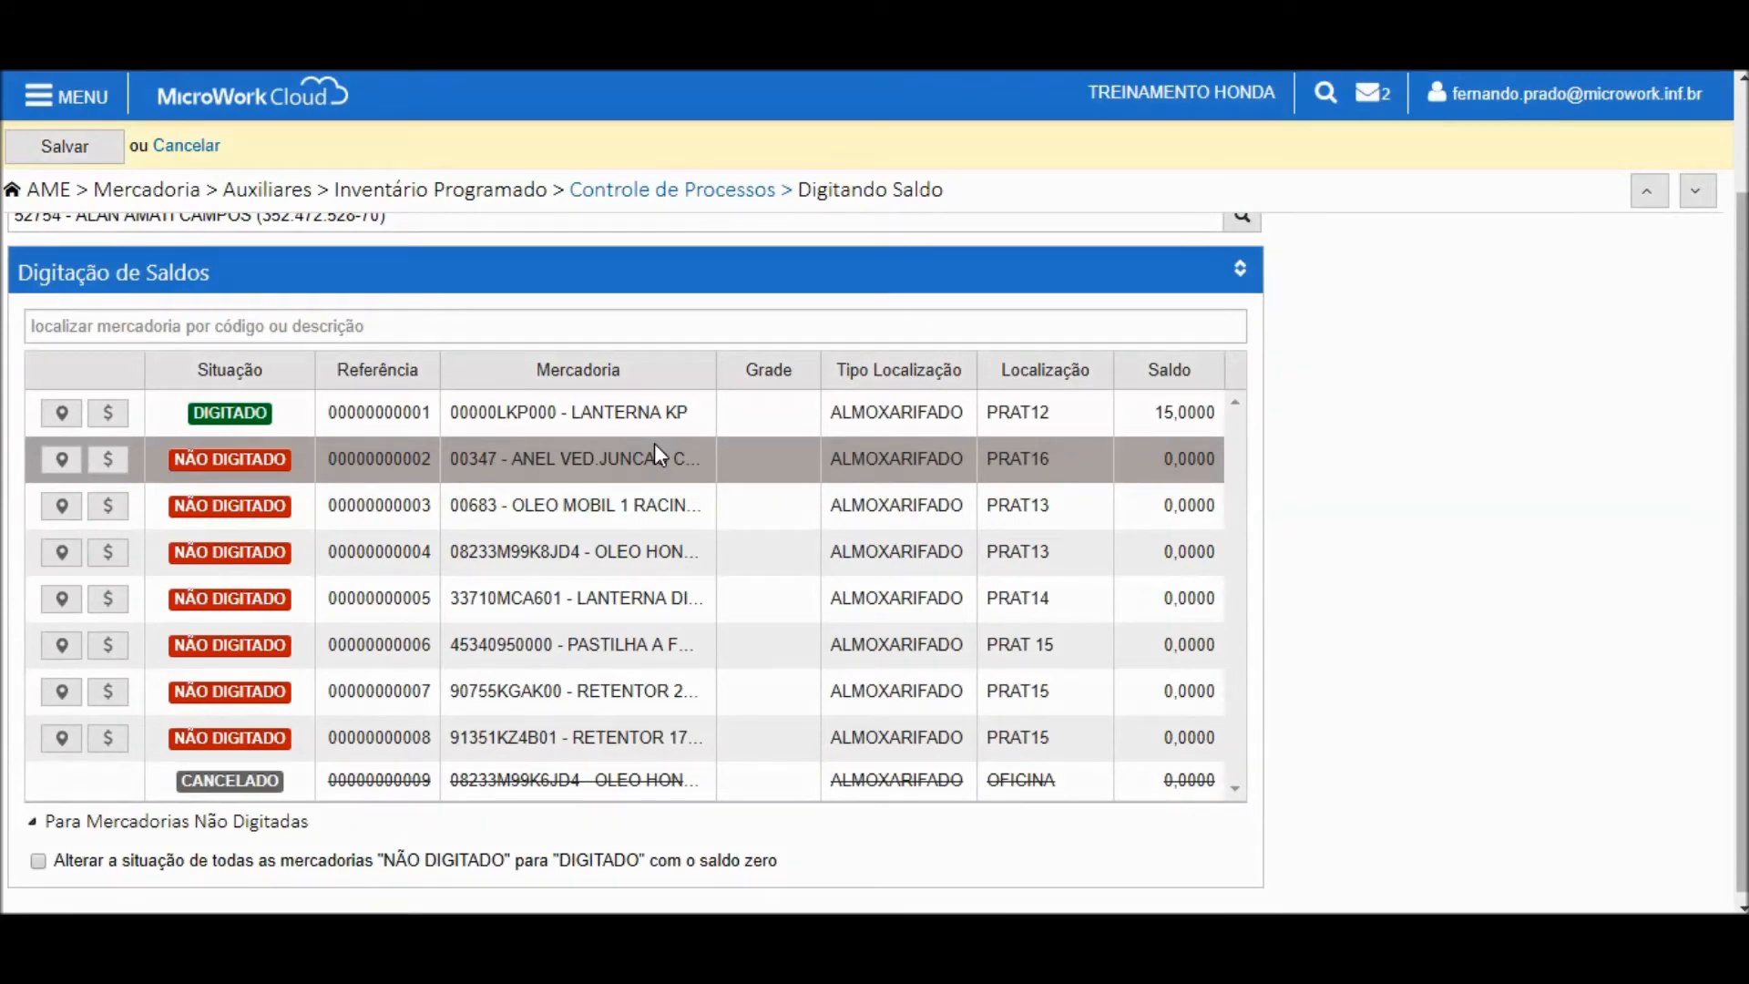
# Step: Open the costs of merchandise 00000LKP000 - LANTERNA KP and save them with an average cost (Custo médio) of R$ 2,40
pyautogui.click(118, 412)
pyautogui.click(680, 530)
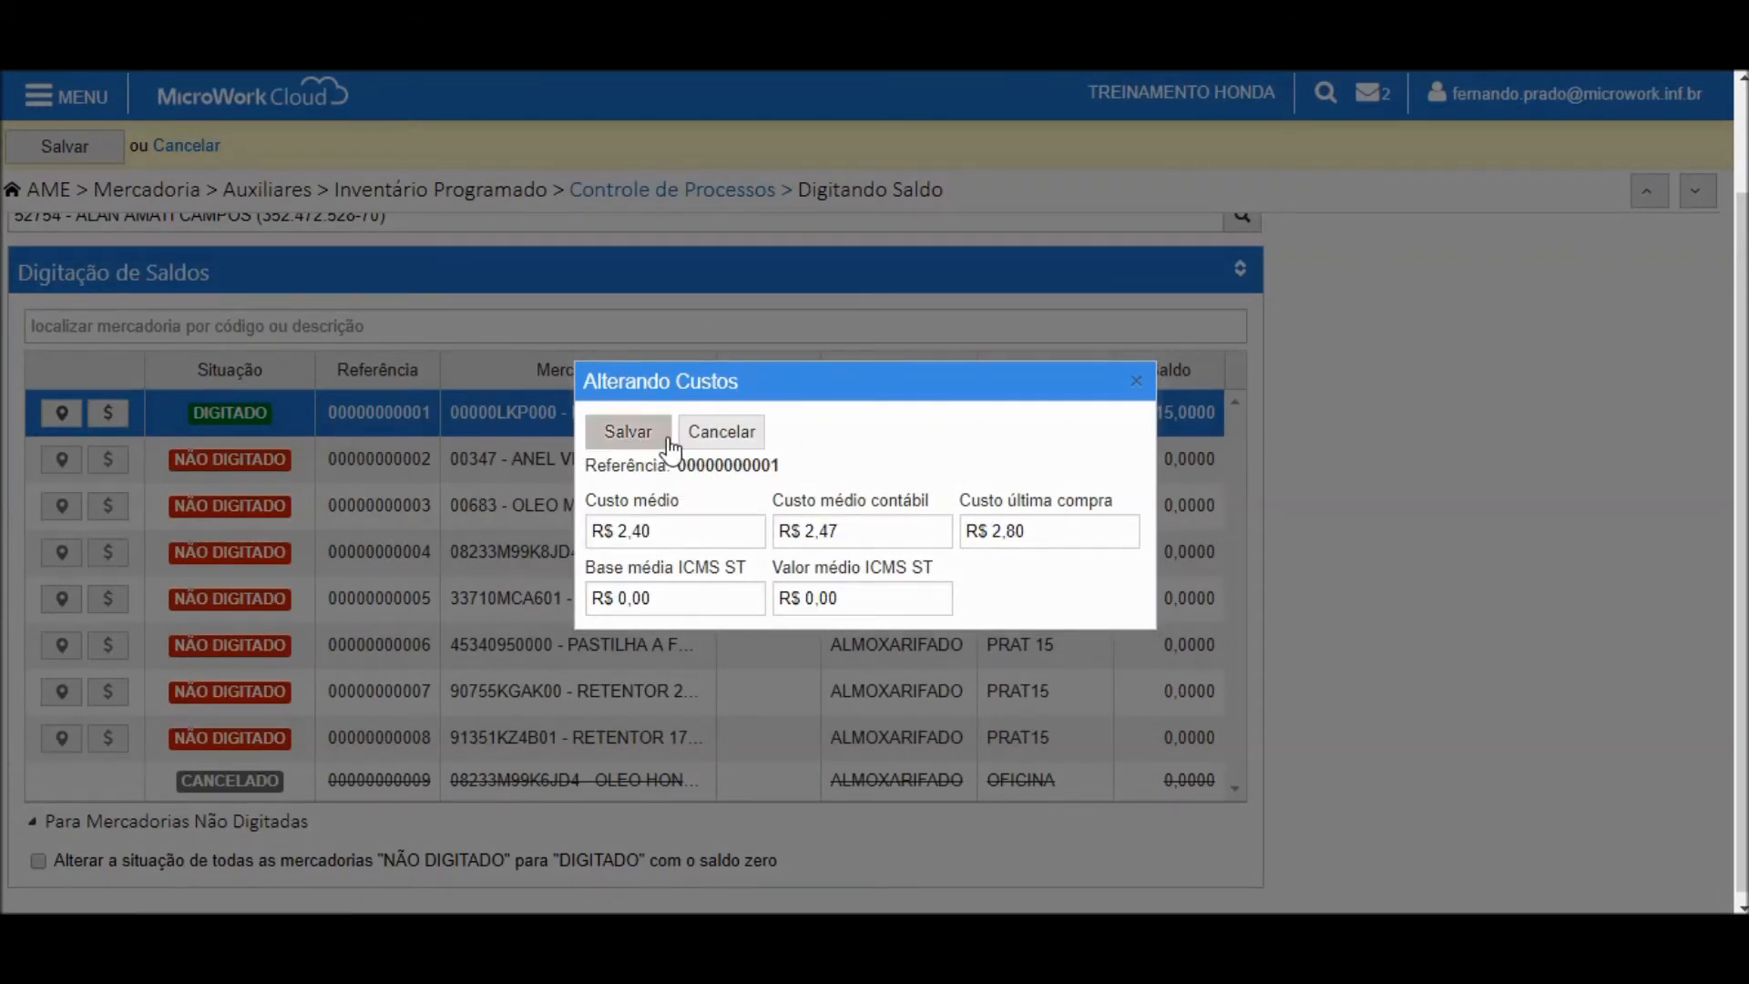
pyautogui.click(627, 432)
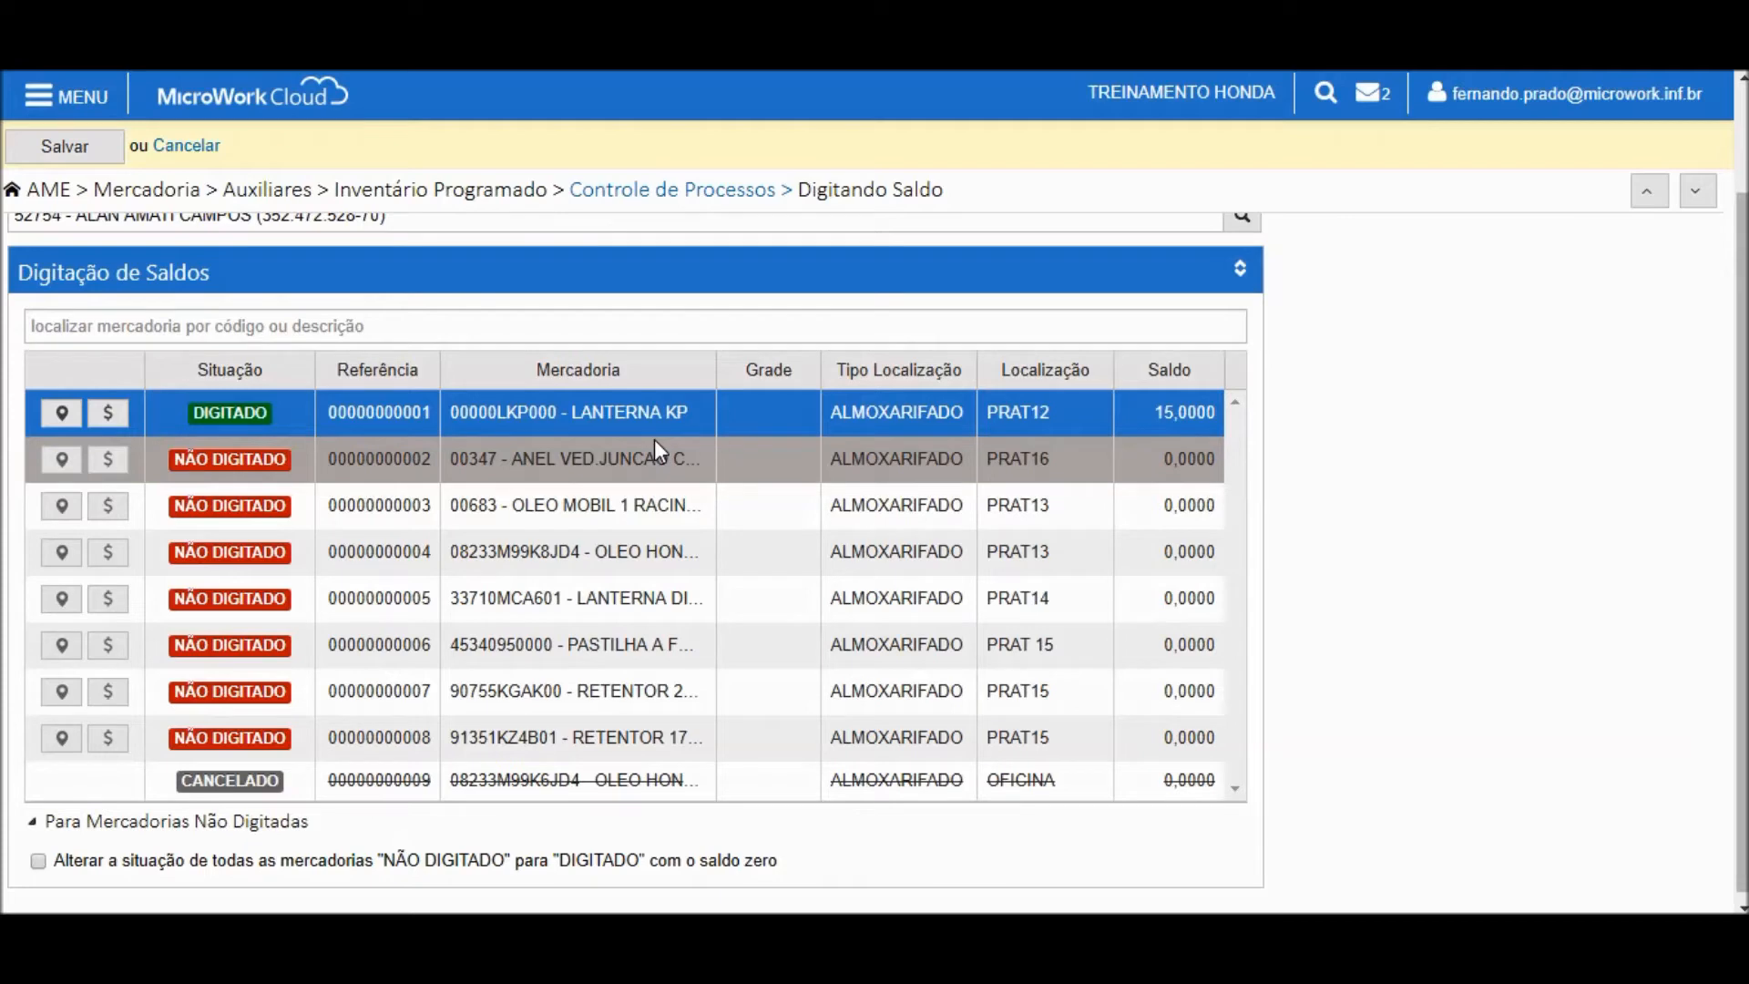
# Step: Enter counted balances of 20, 800, 200 and 25 for references 2, 3, 4 and 5 respectively
pyautogui.click(1179, 458)
pyautogui.write('20')
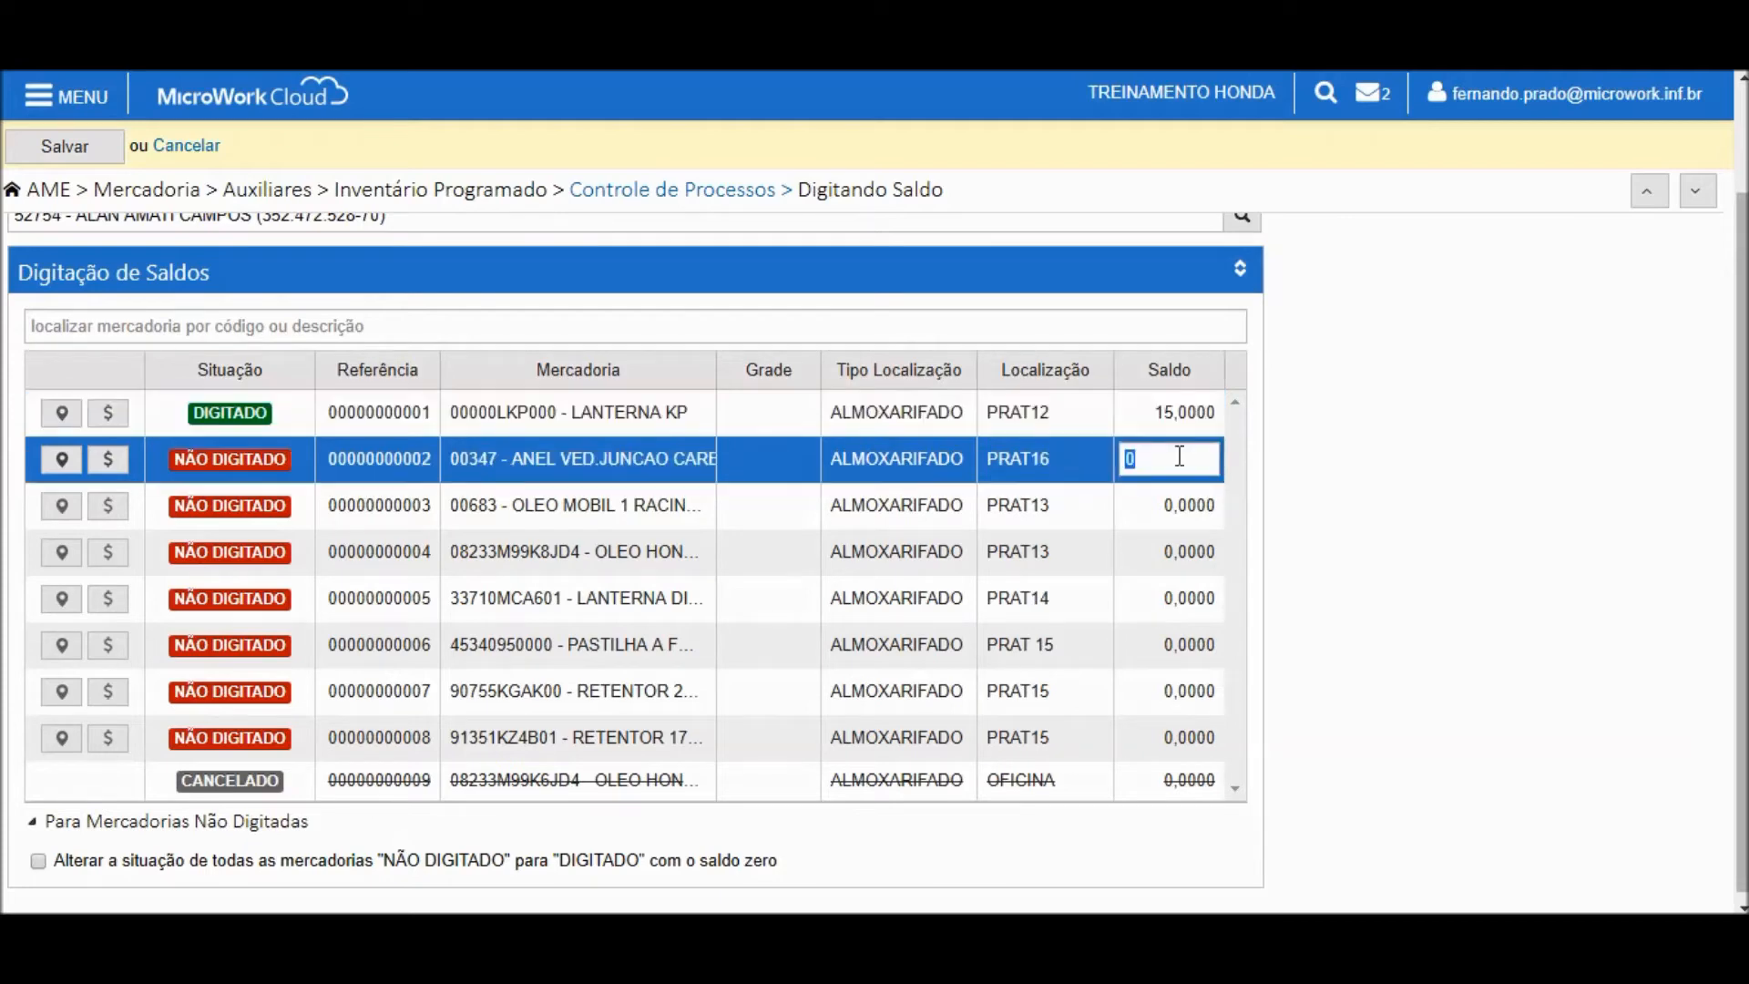
pyautogui.press('Return')
pyautogui.write('800')
pyautogui.press('Return')
pyautogui.write('200')
pyautogui.press('Return')
pyautogui.write('25')
pyautogui.press('Return')
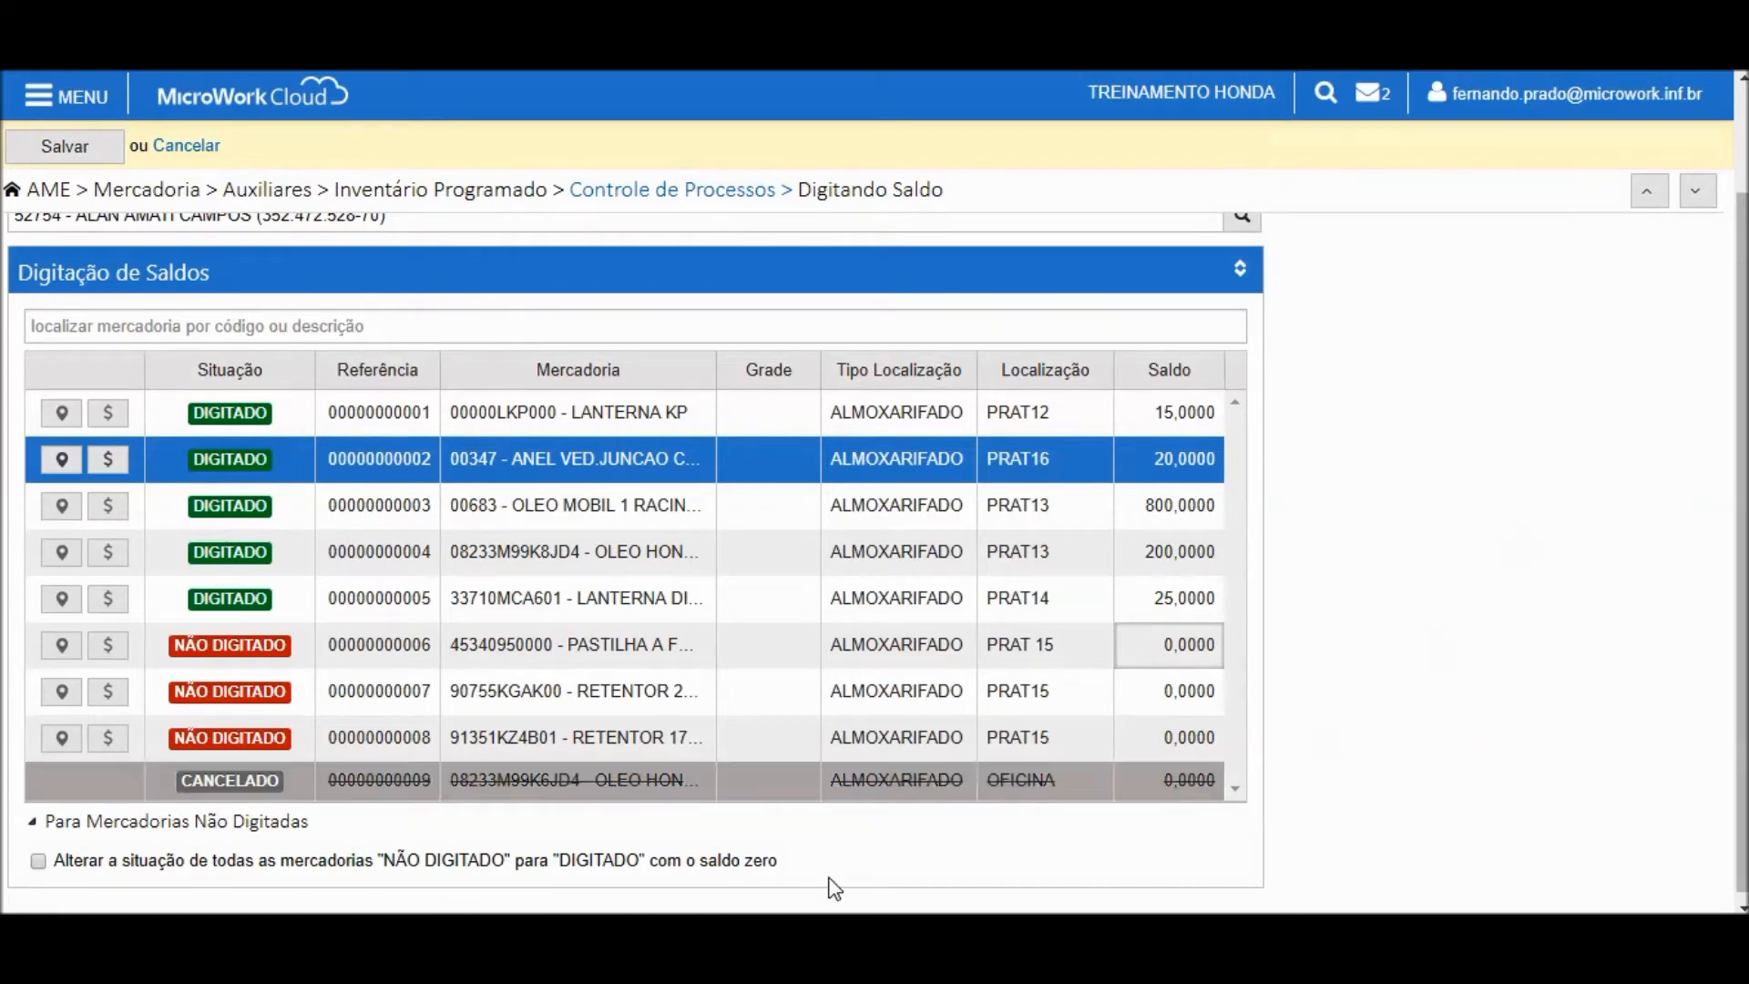
# Step: Change all remaining NÃO DIGITADO merchandise to DIGITADO with zero balance and save the balance entry
pyautogui.click(38, 861)
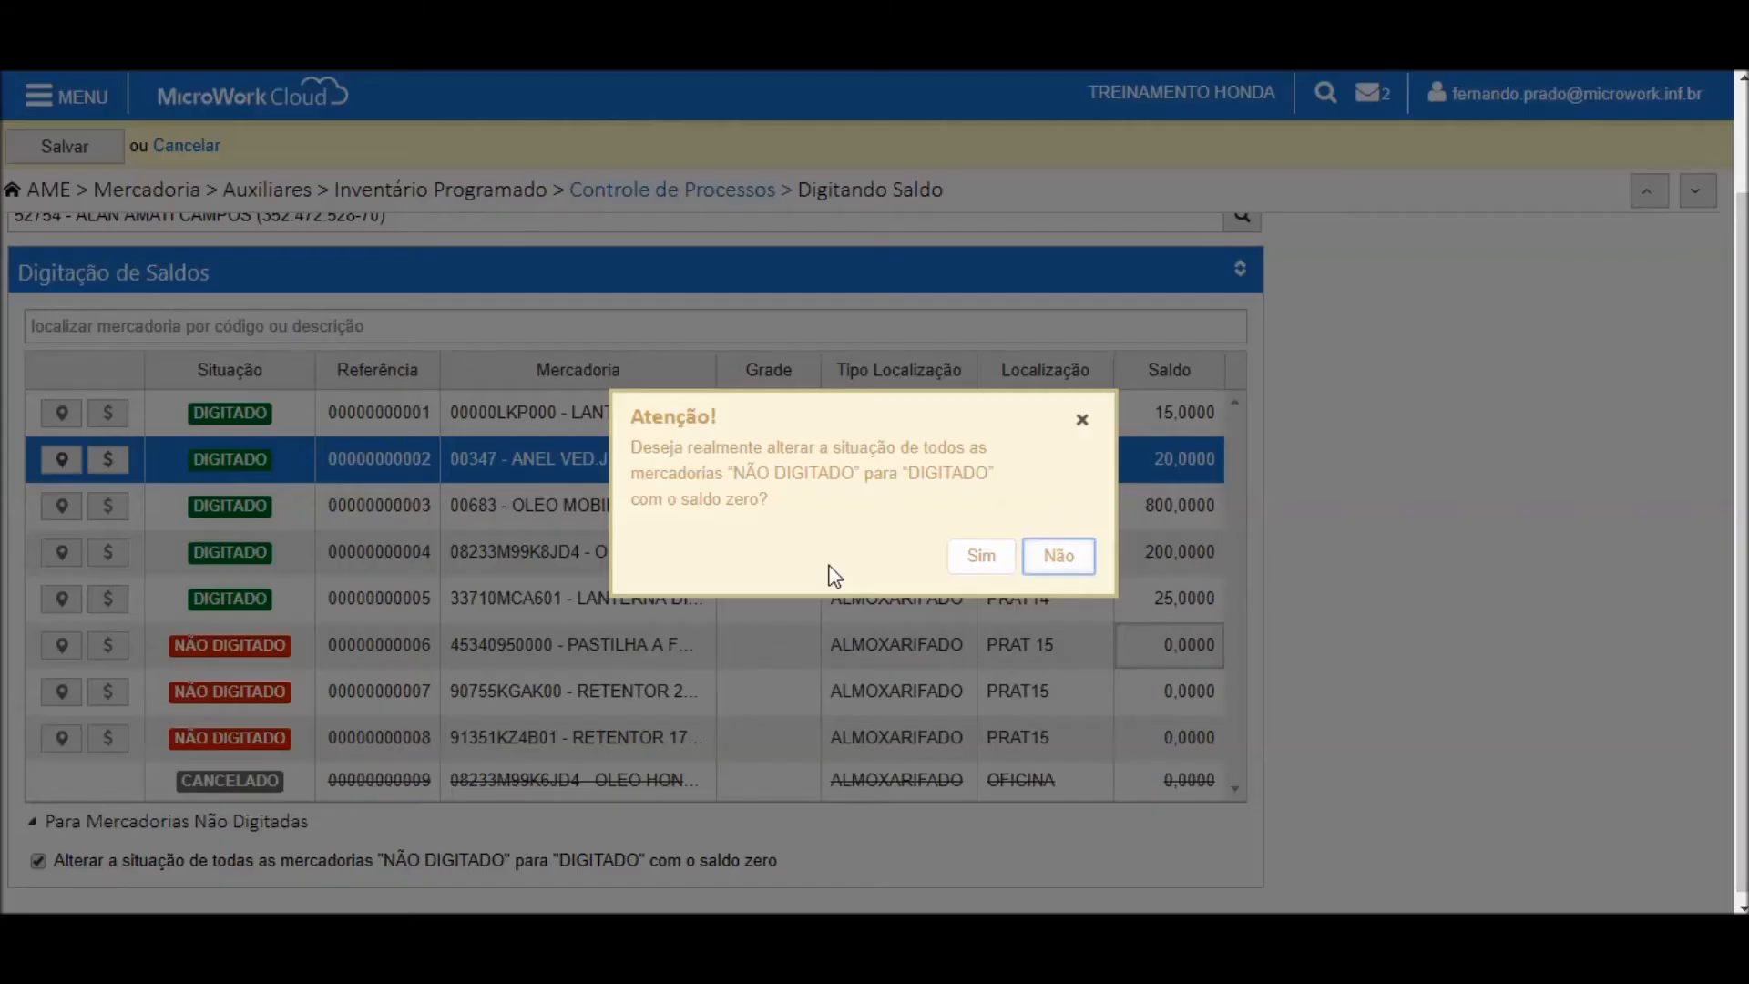
pyautogui.click(981, 563)
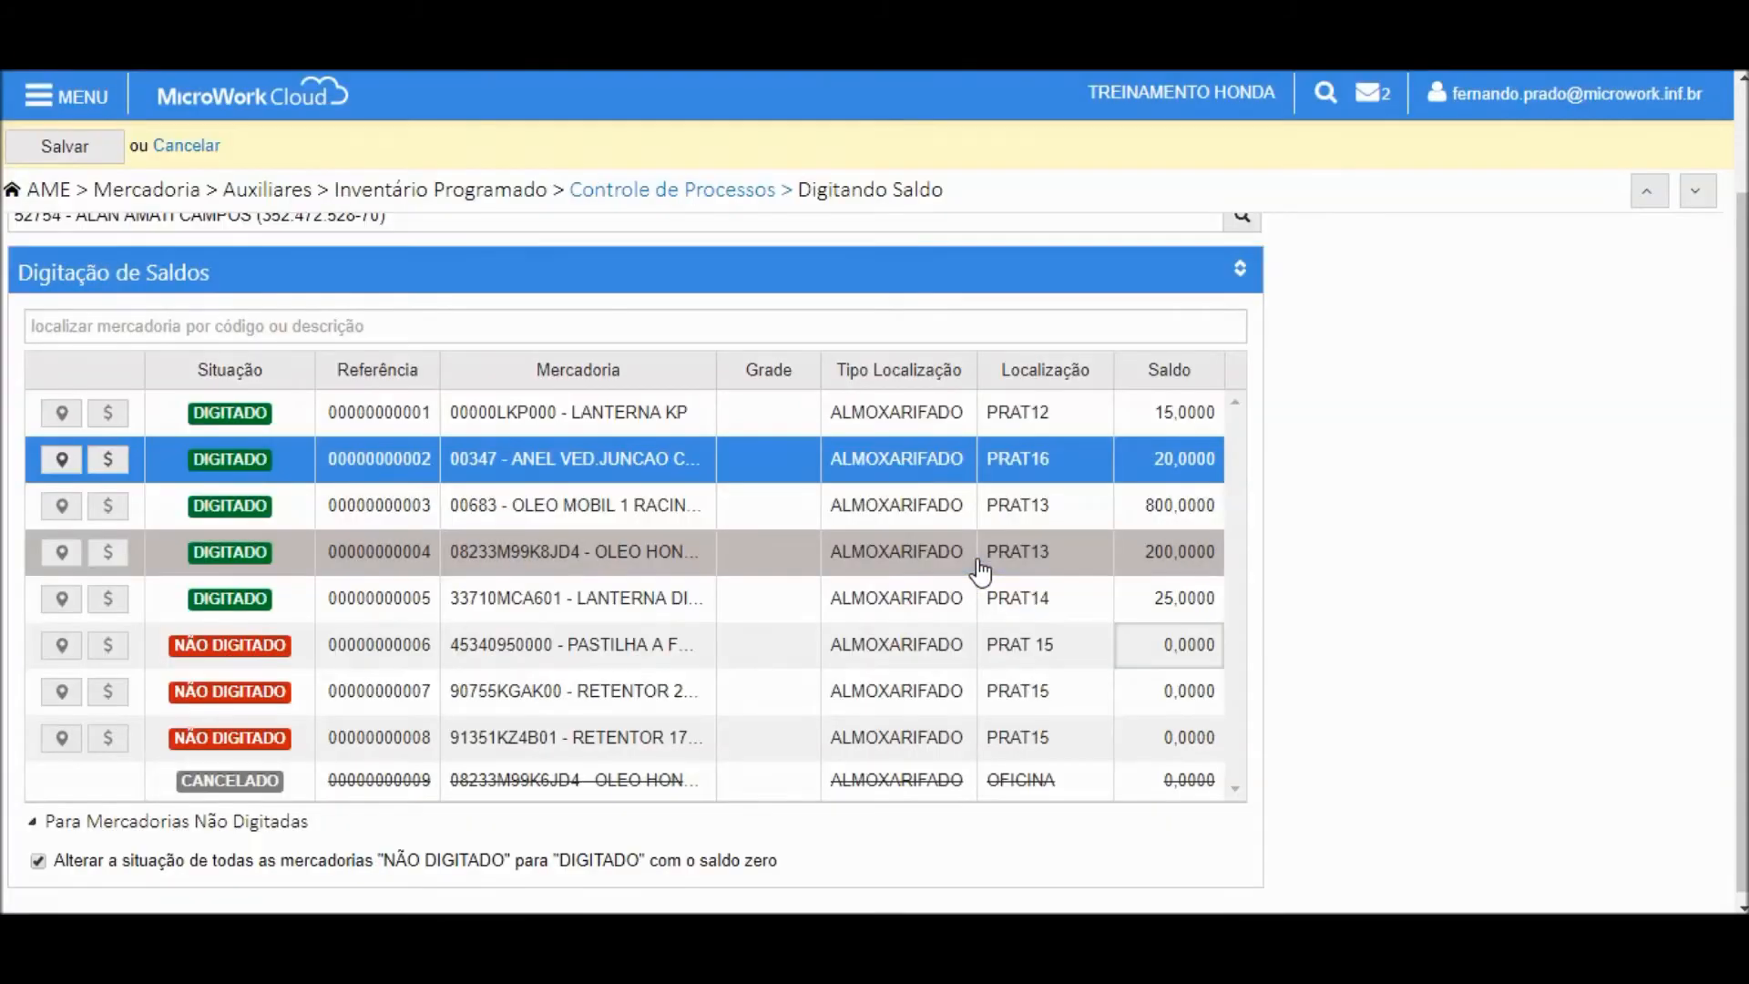
pyautogui.click(69, 148)
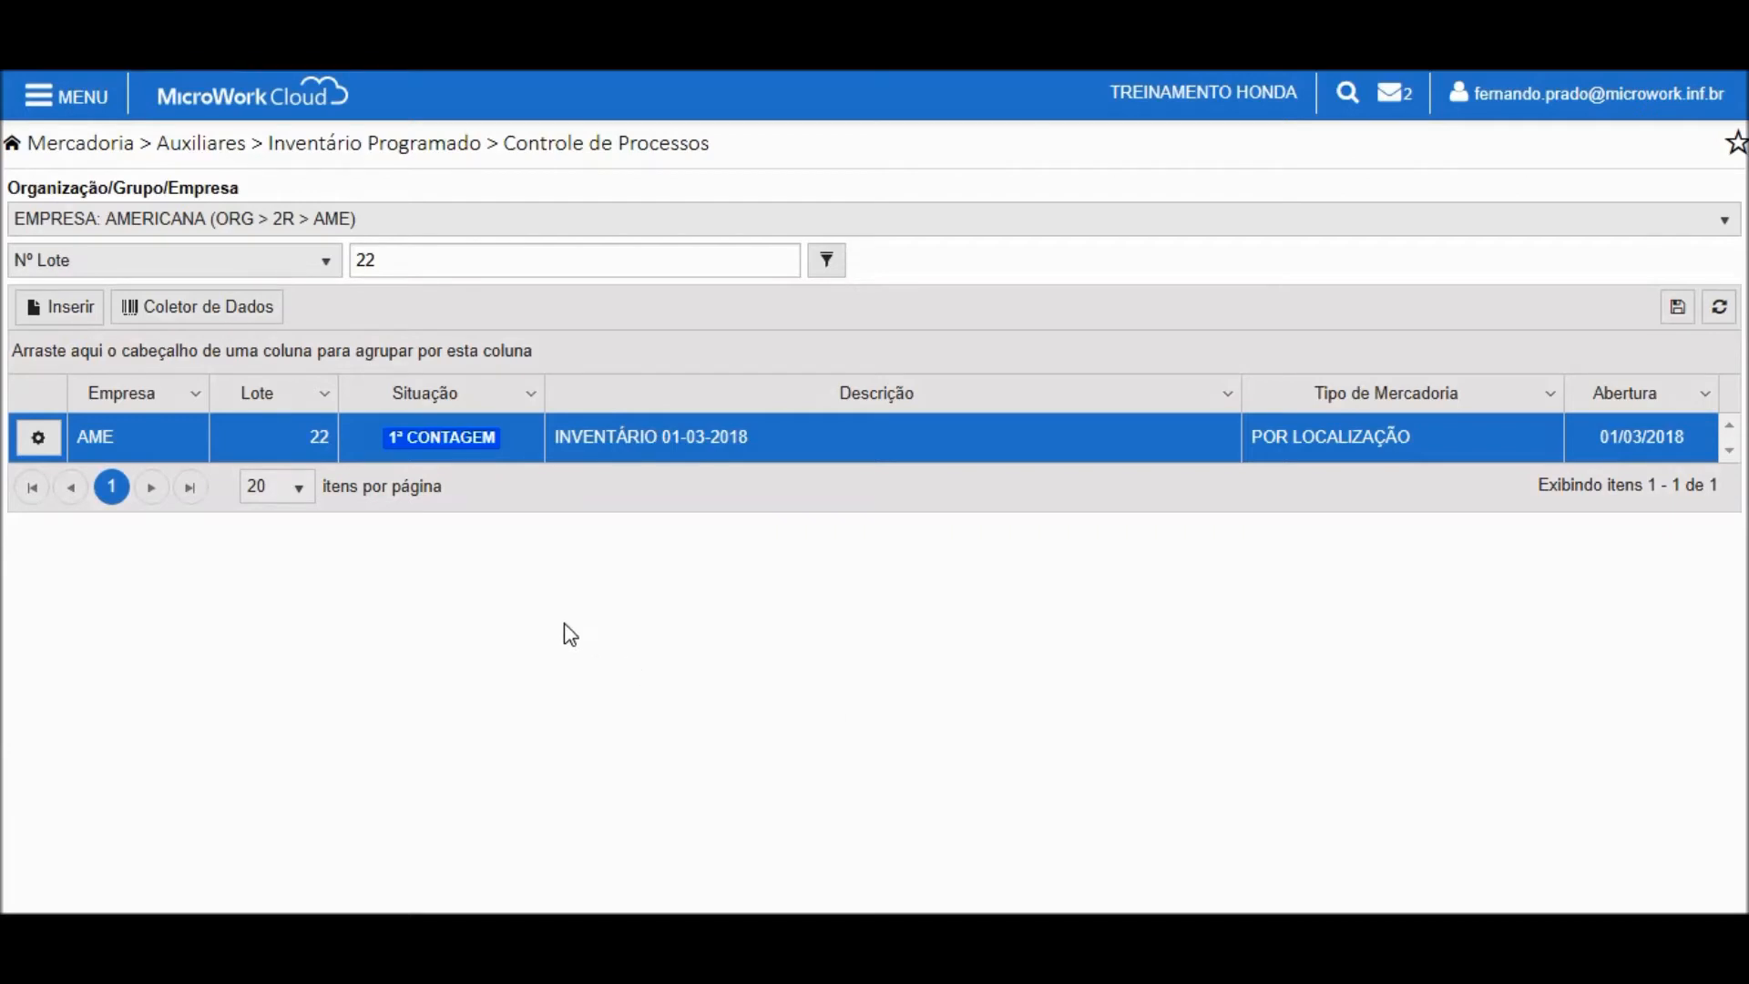
# Step: Open the Coletor de Dados configuration page of the scheduled inventory (Inventário Programado)
pyautogui.click(78, 105)
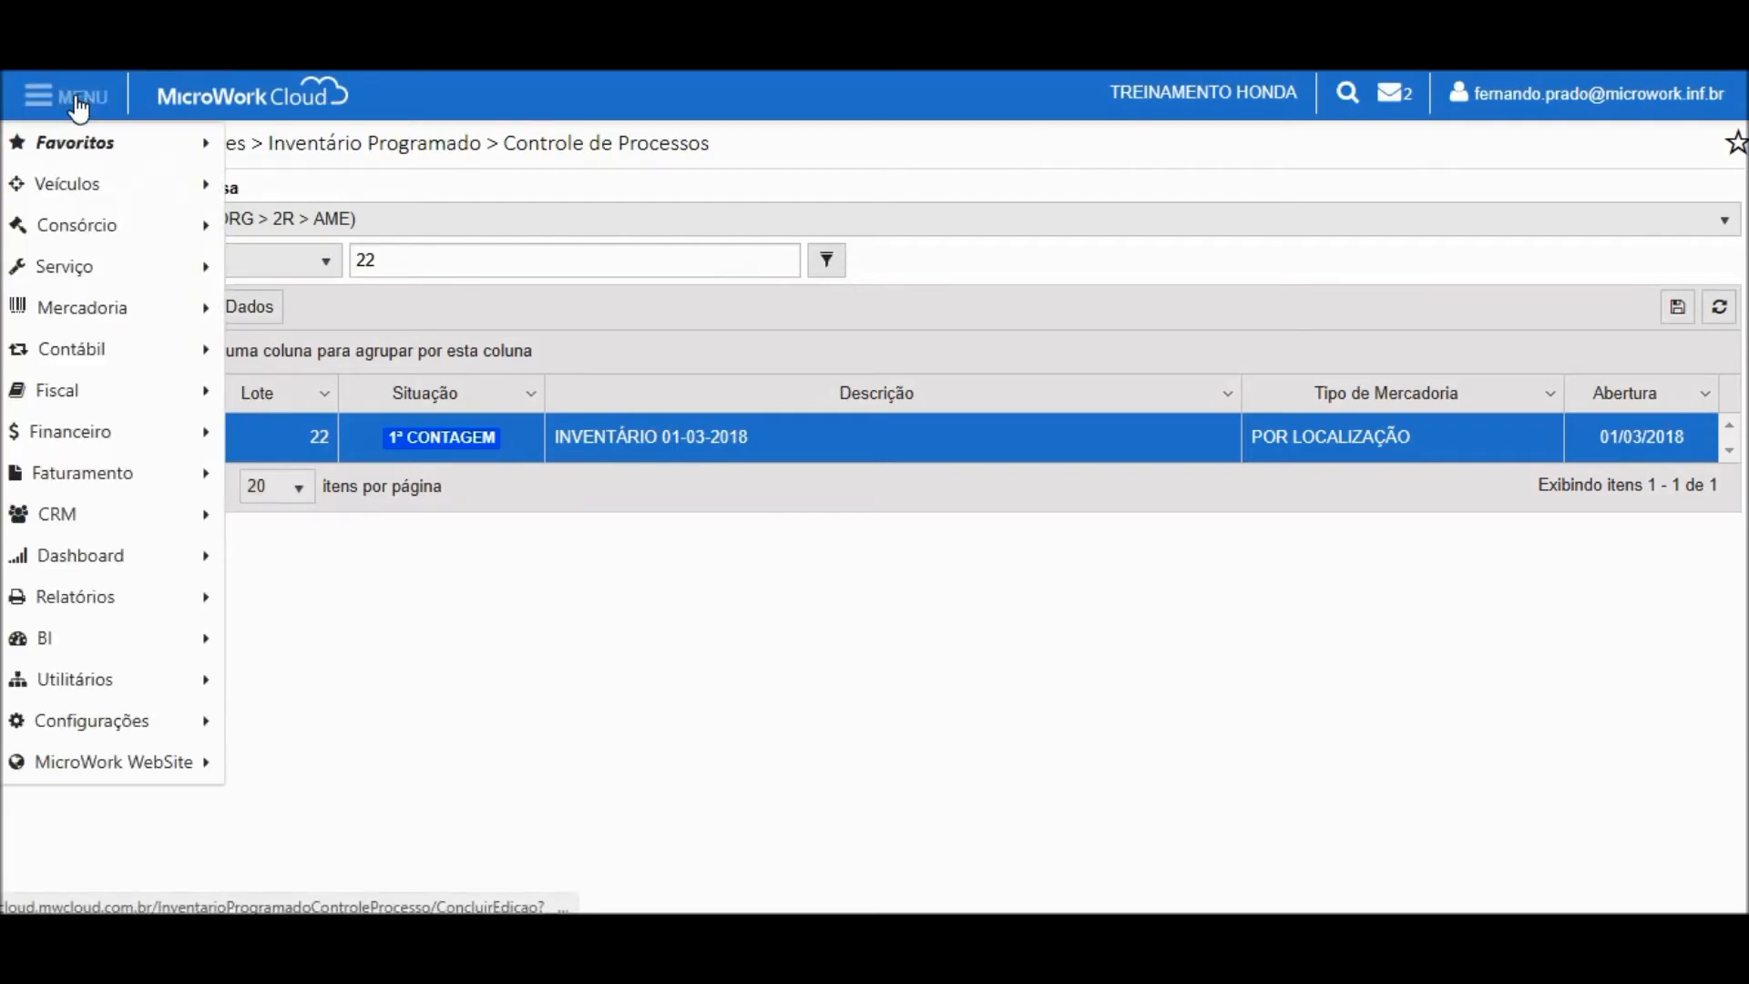
pyautogui.moveTo(117, 317)
pyautogui.moveTo(390, 515)
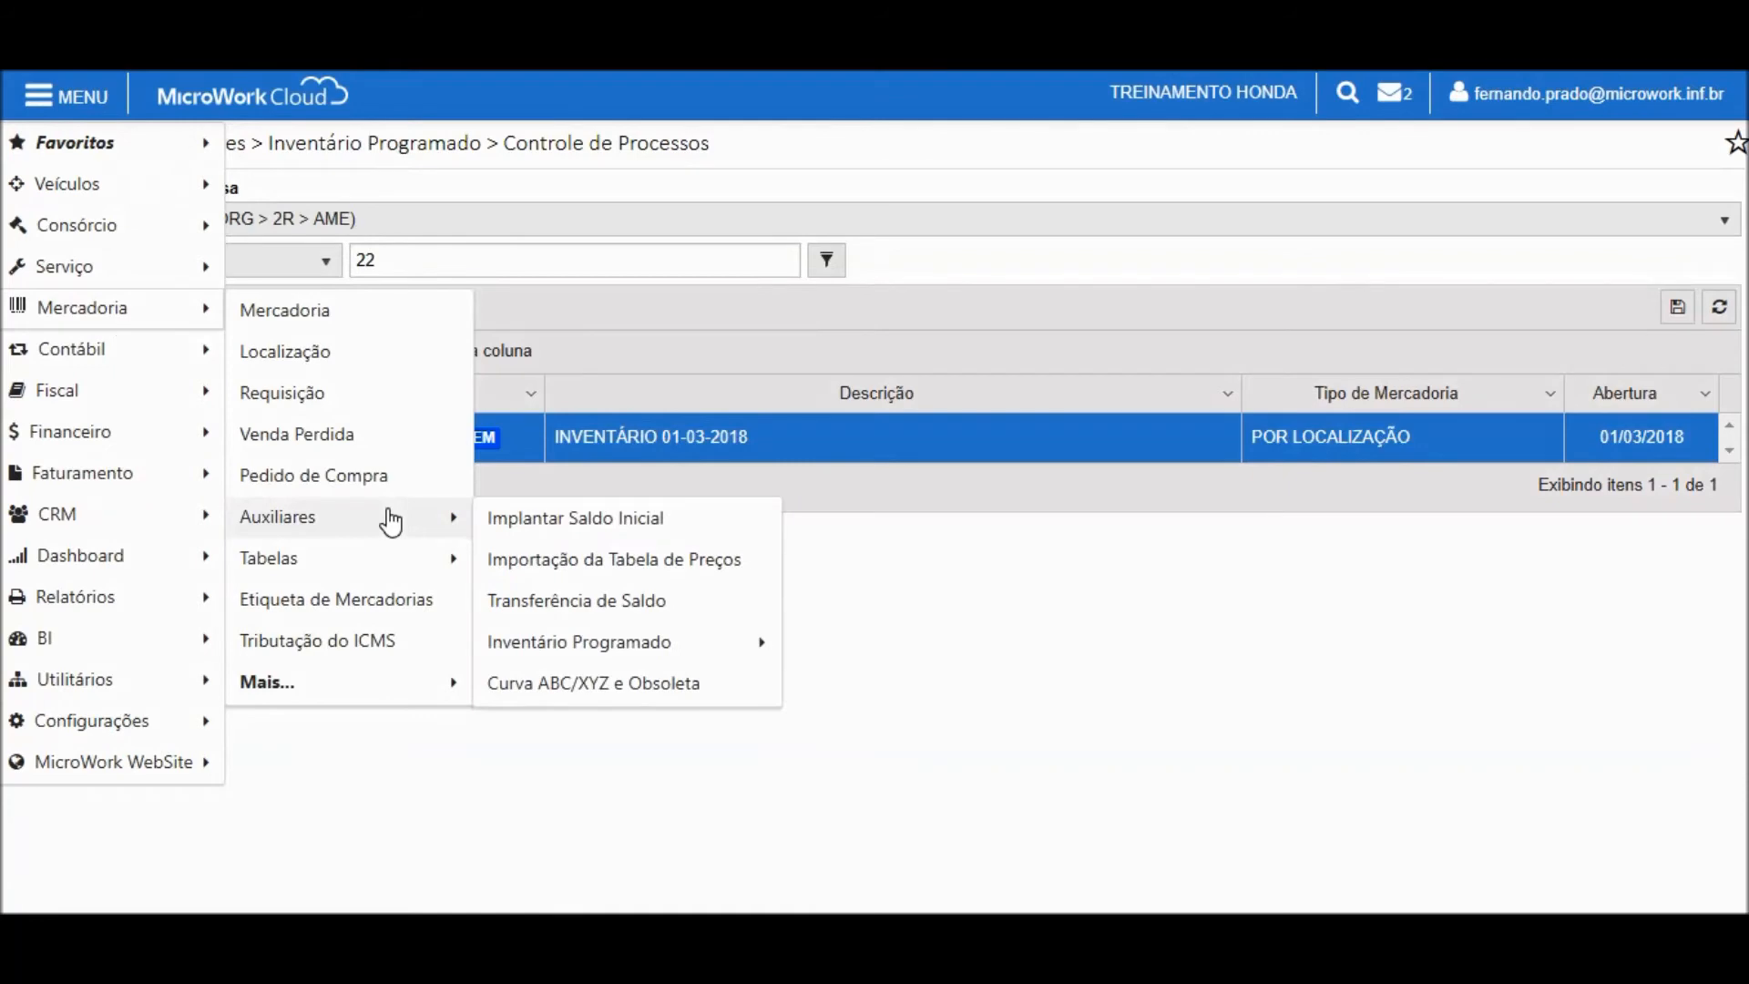
pyautogui.moveTo(644, 648)
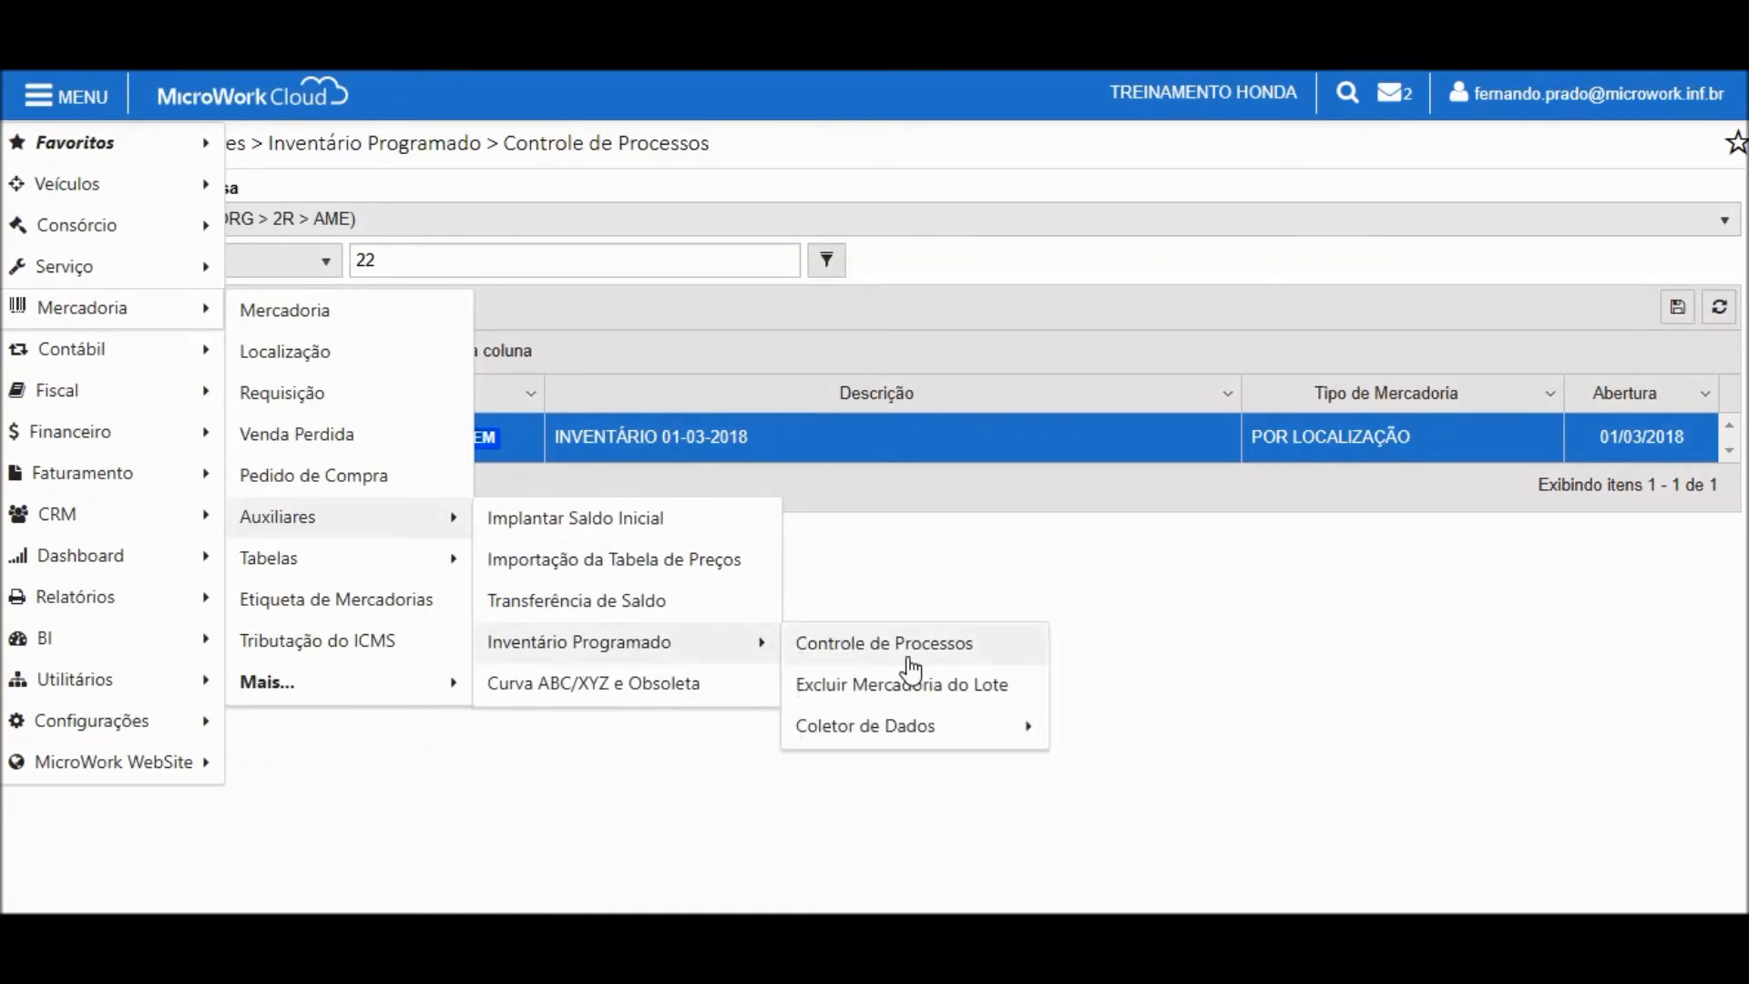
pyautogui.moveTo(940, 739)
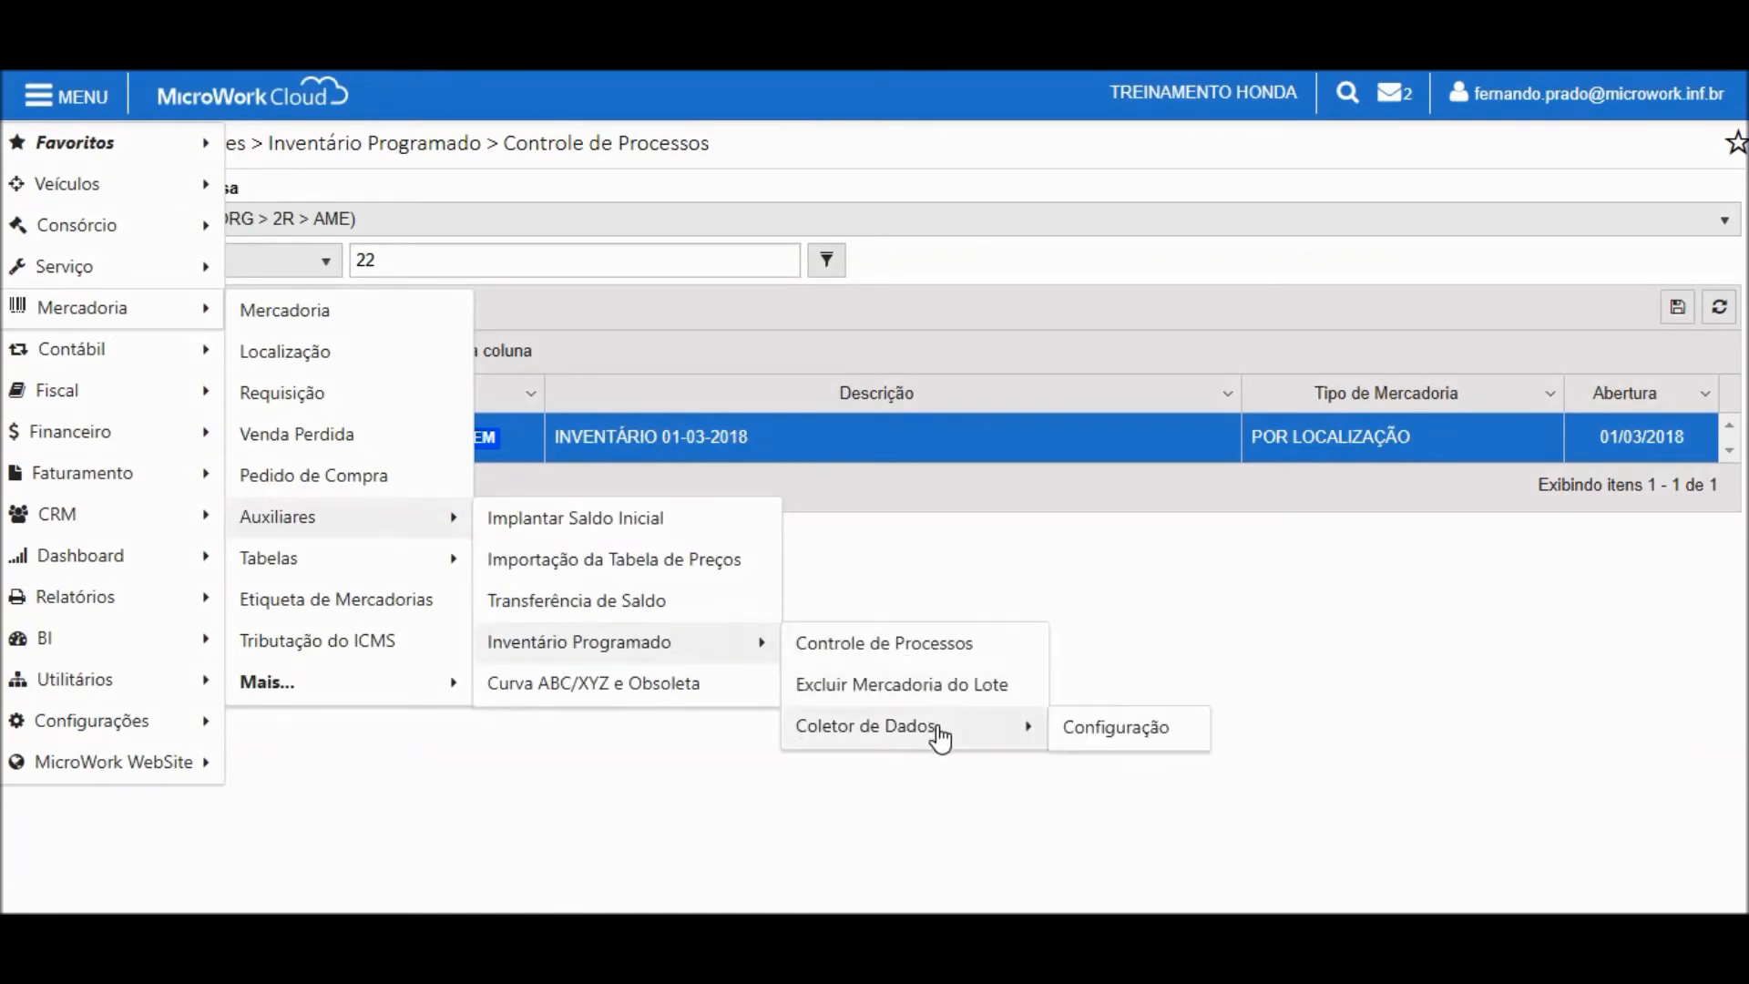
pyautogui.click(1150, 748)
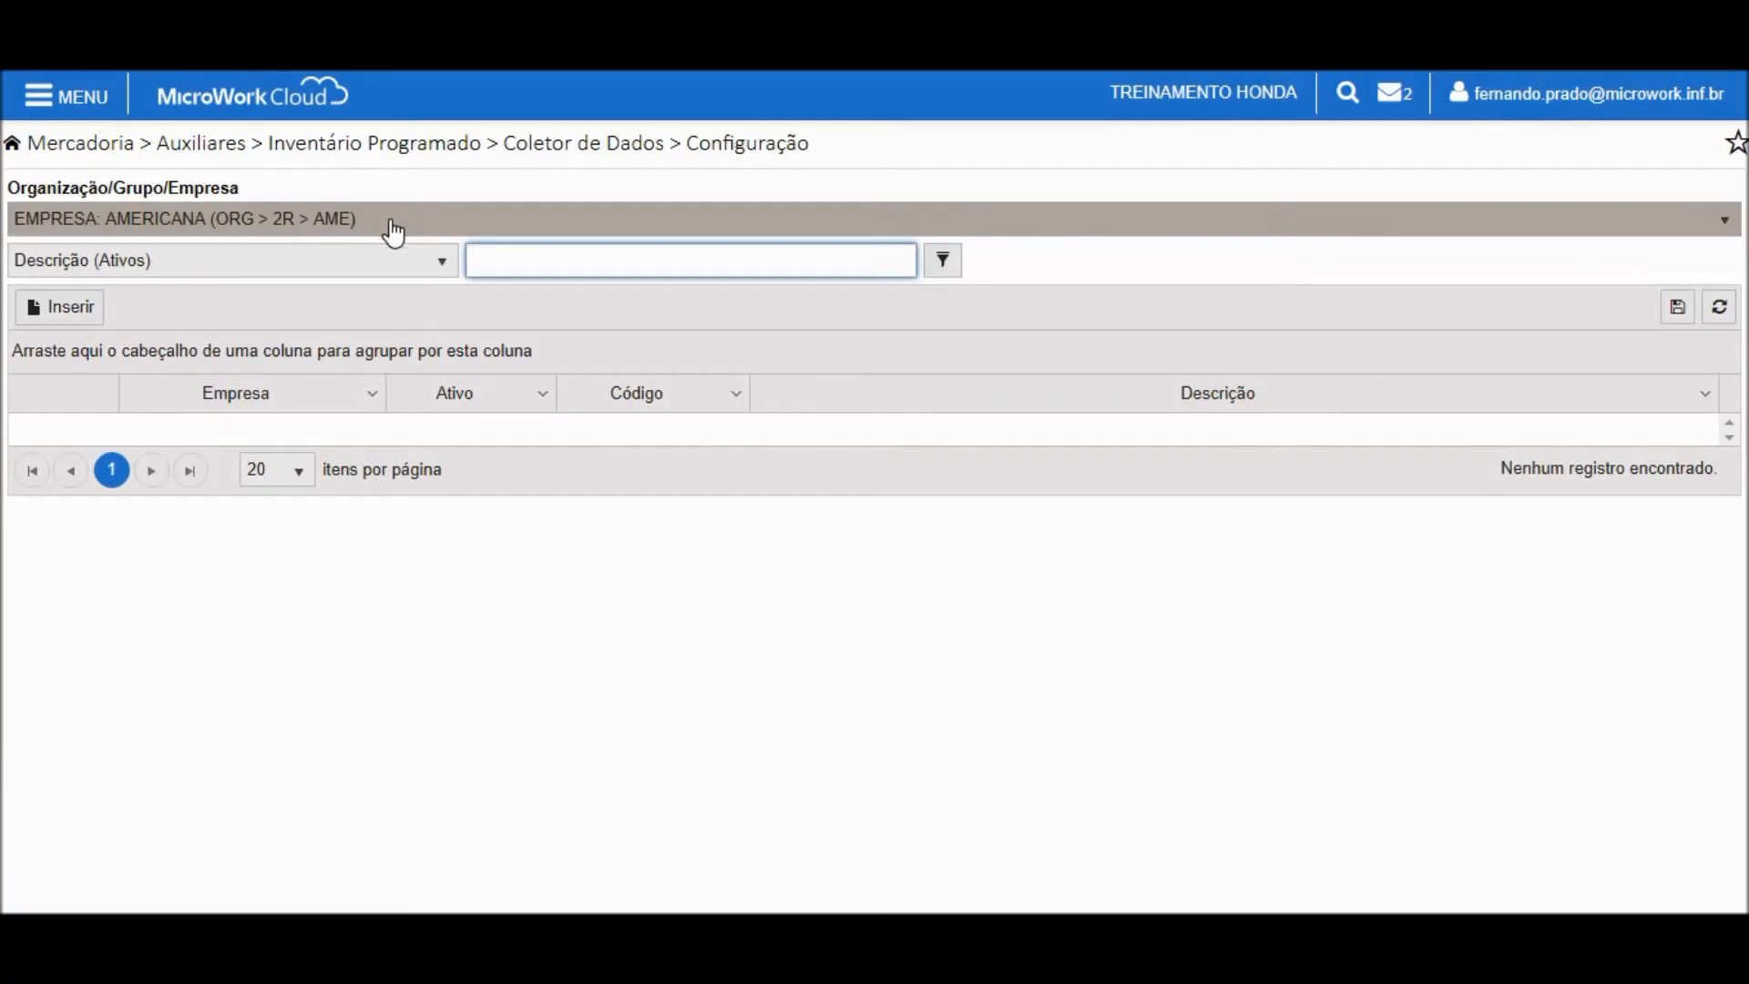
# Step: Set the scope to the organization TREINAMENTO HONDA (ORG) and start a new data collector configuration
pyautogui.click(367, 232)
pyautogui.scroll(1, 155, 256)
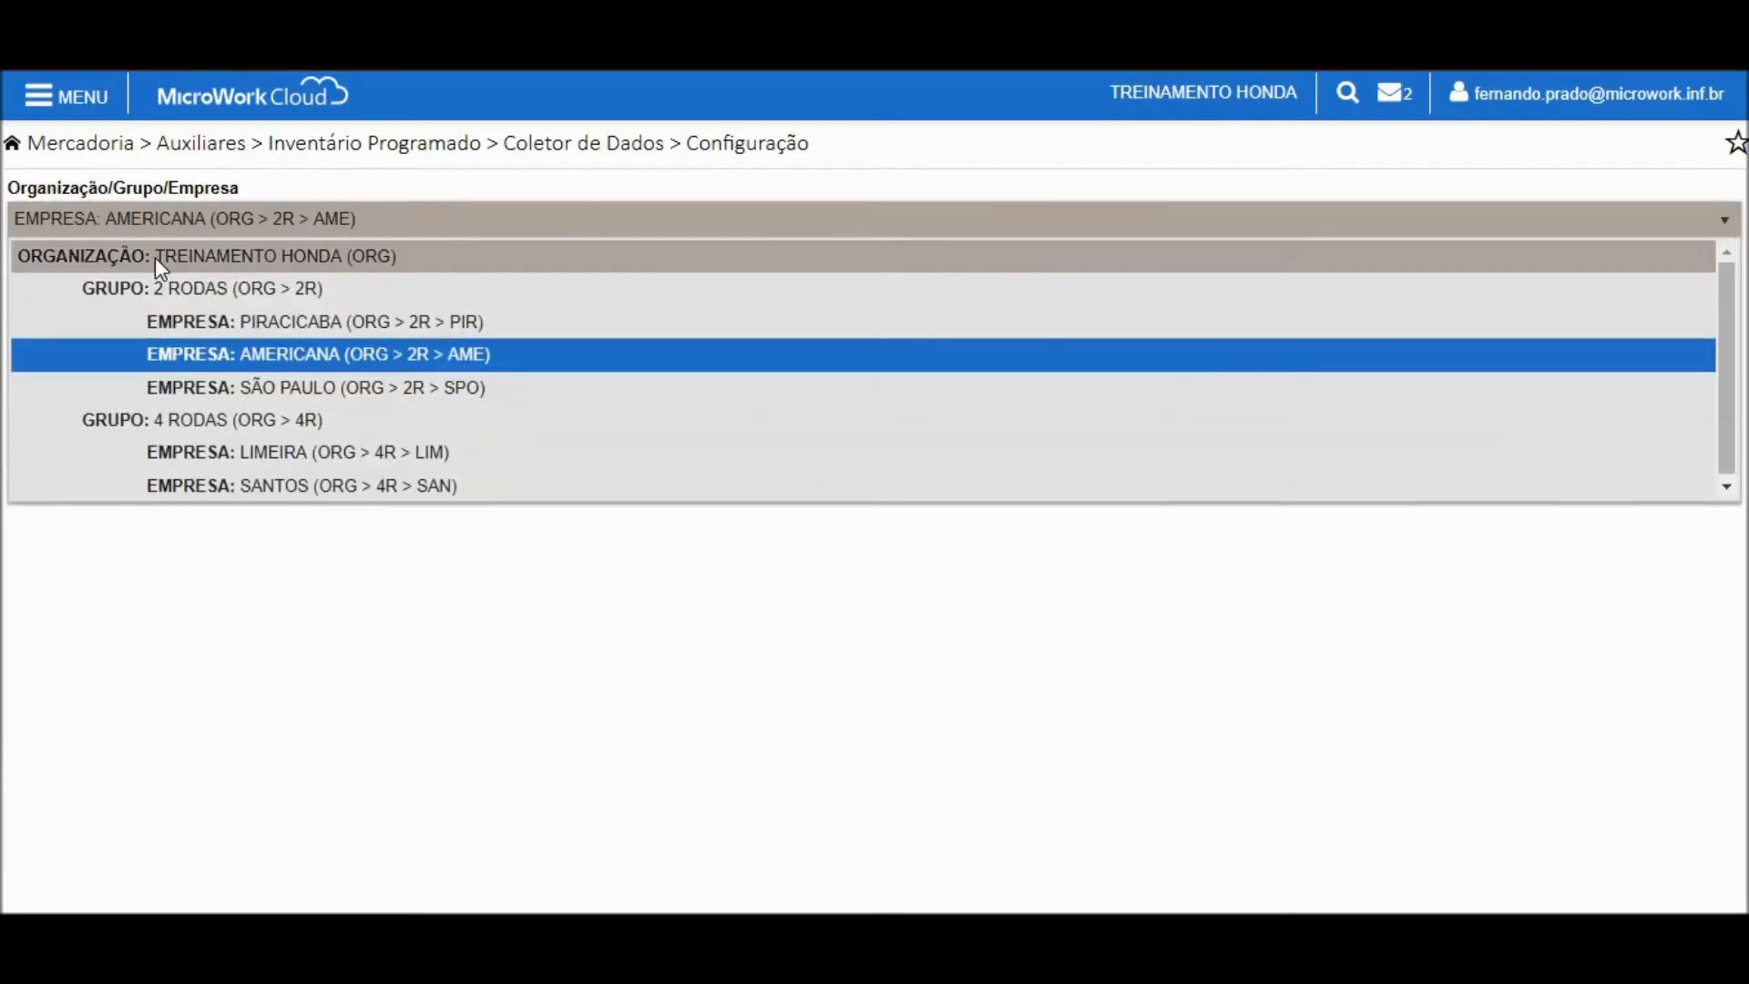
pyautogui.click(155, 257)
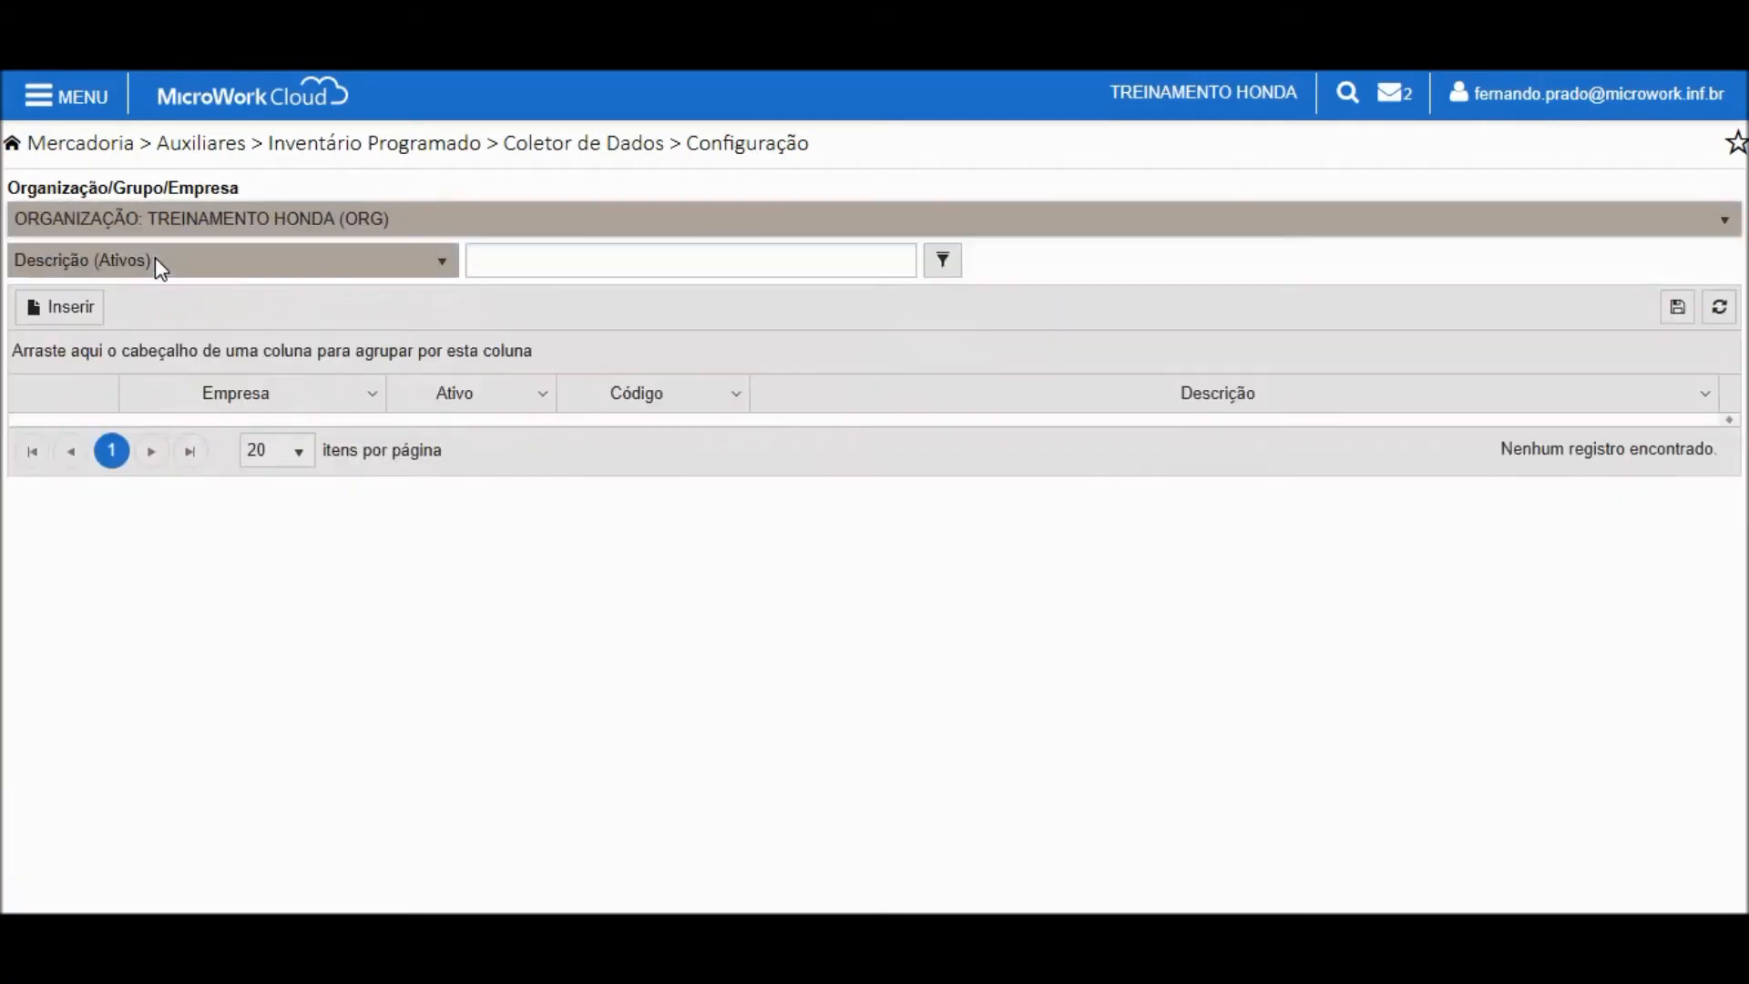
pyautogui.click(63, 312)
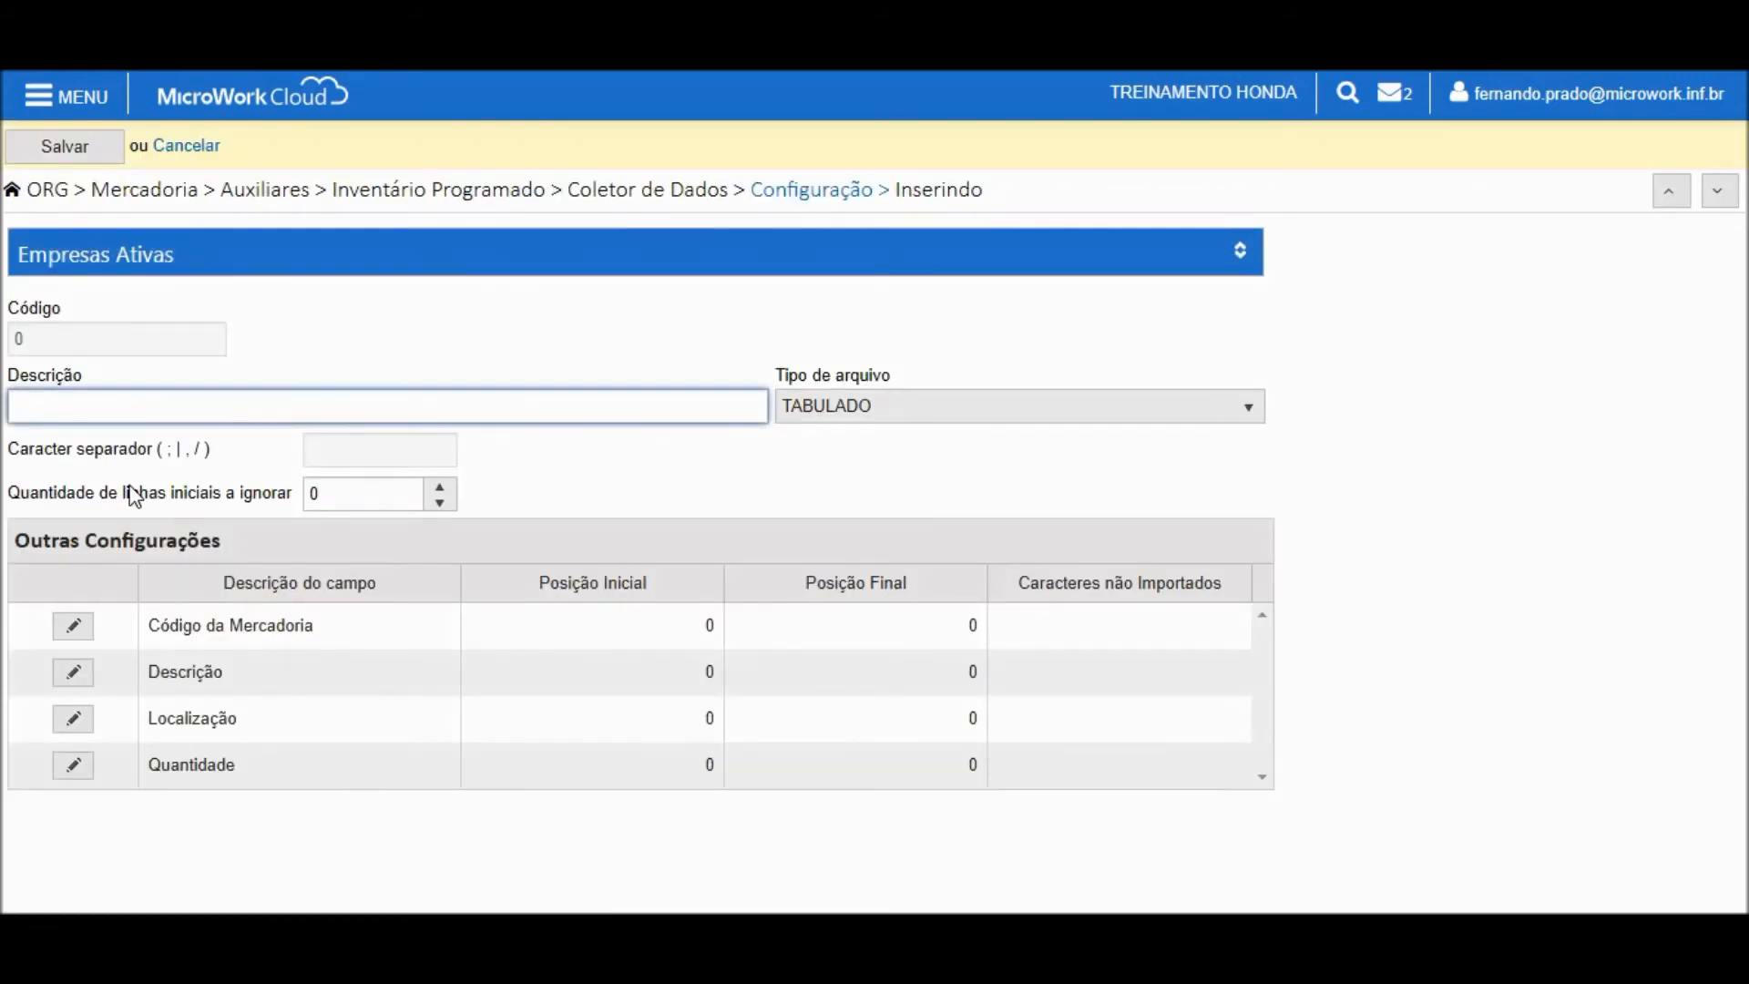
# Step: Describe it as COLETOR DE DADOS - RETAGUARDA 01 - TABULADO, keep type TABULADO, set field positions 1–15, 16–48, 49–56 and 57–64, and save
pyautogui.write('COLETOR DE DADOS - RETAGUARDA 01')
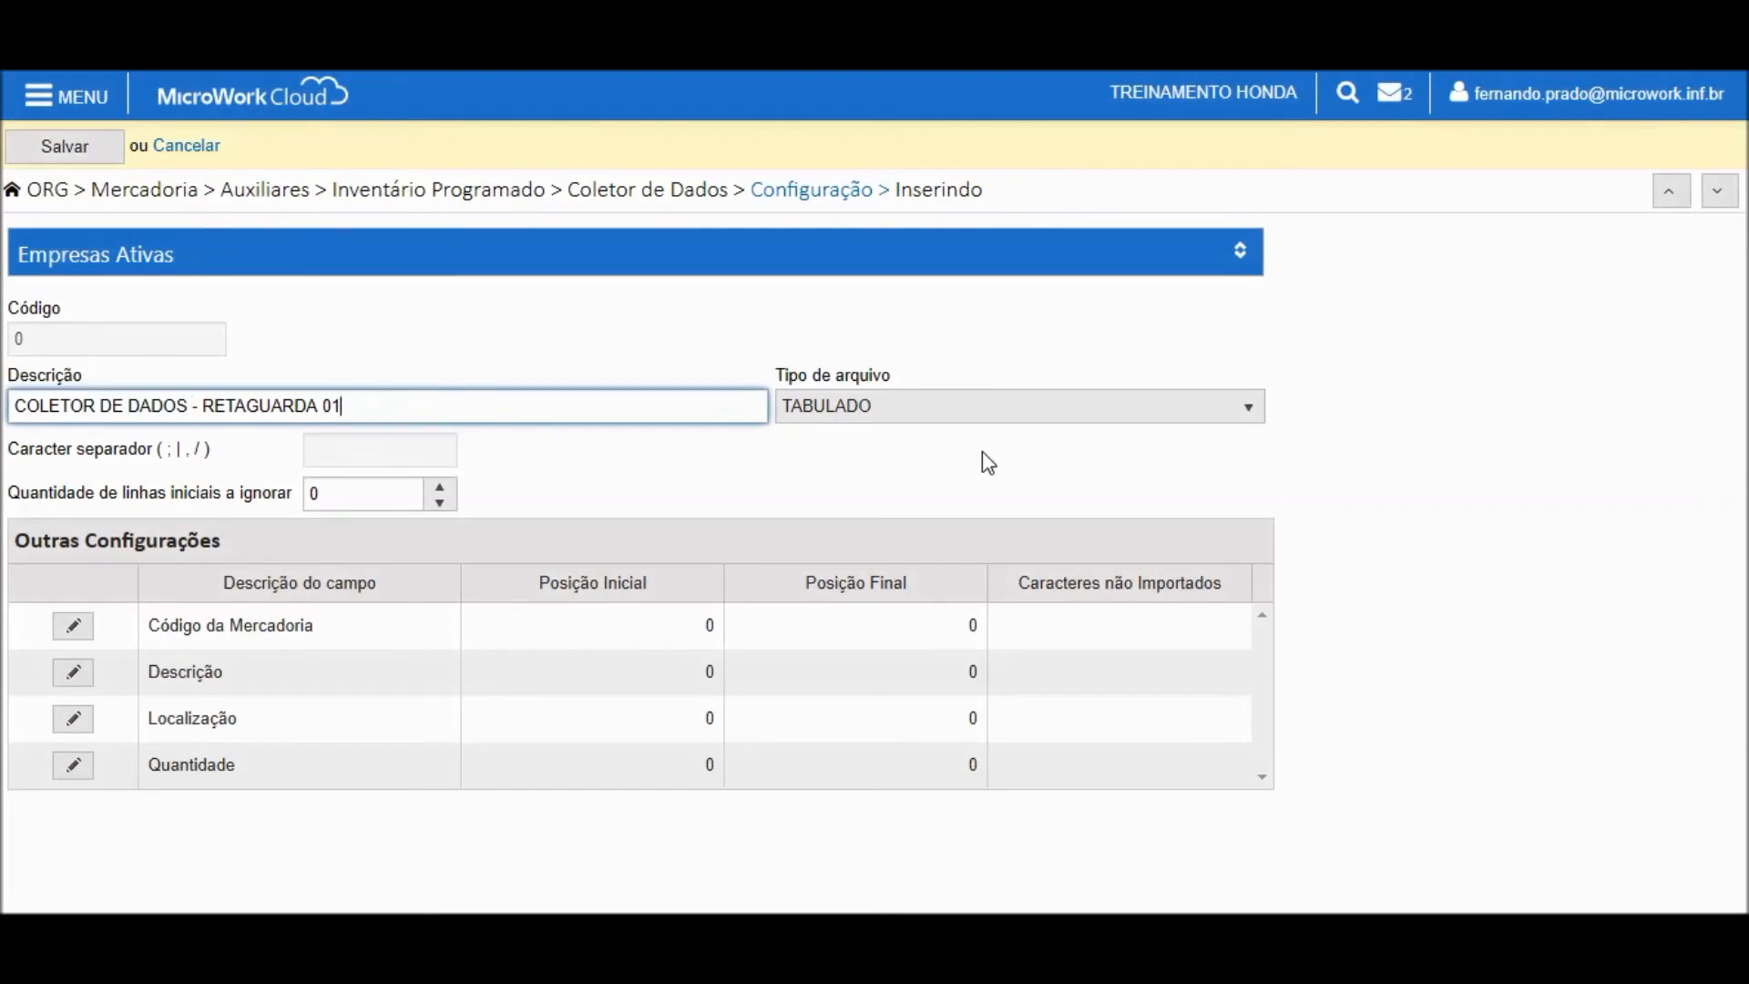
pyautogui.click(957, 412)
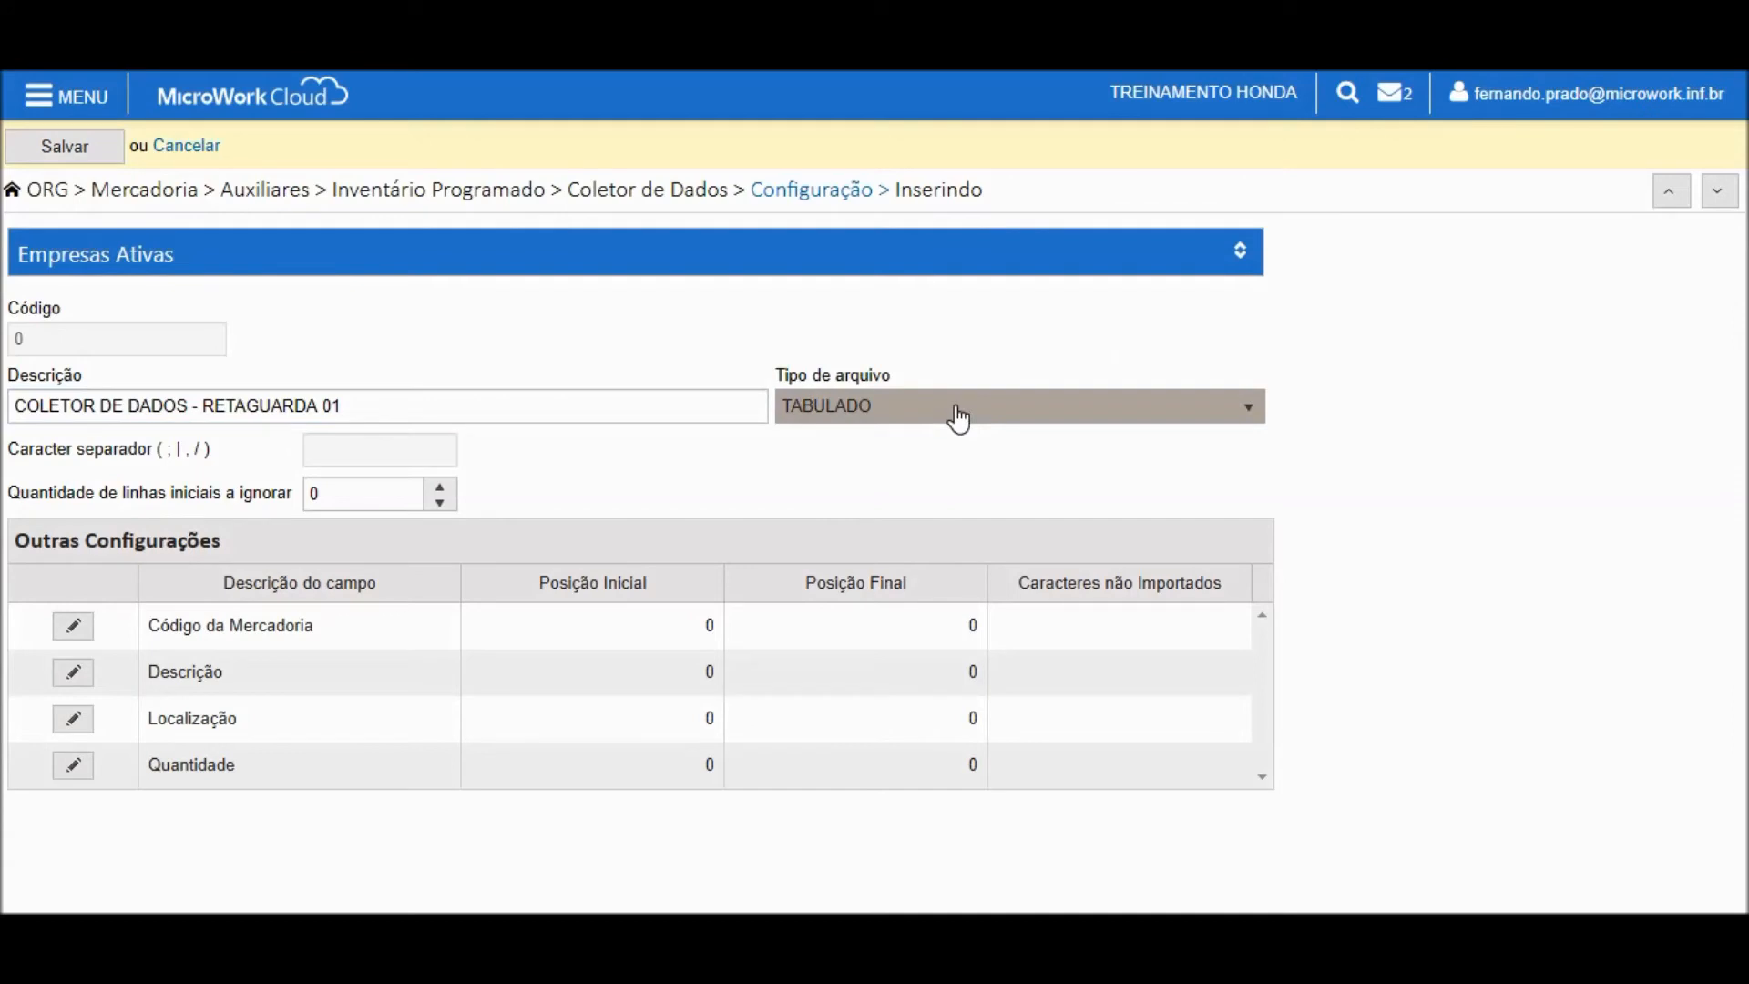
pyautogui.click(958, 418)
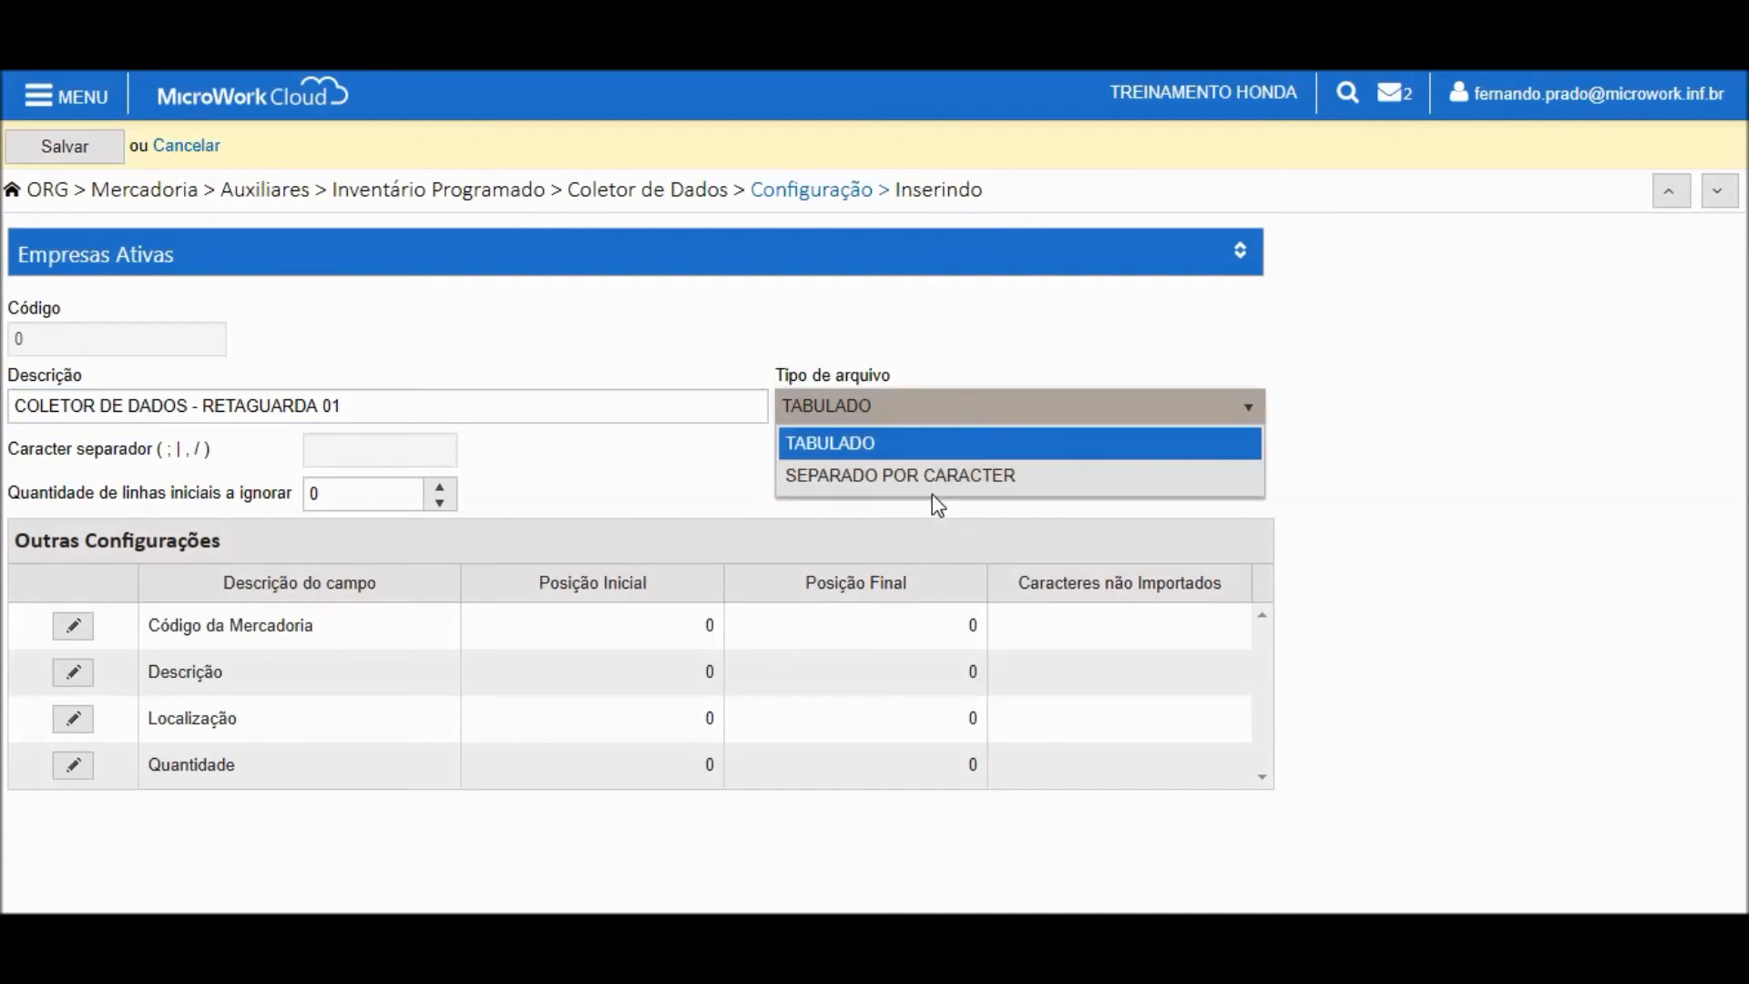
pyautogui.click(1368, 523)
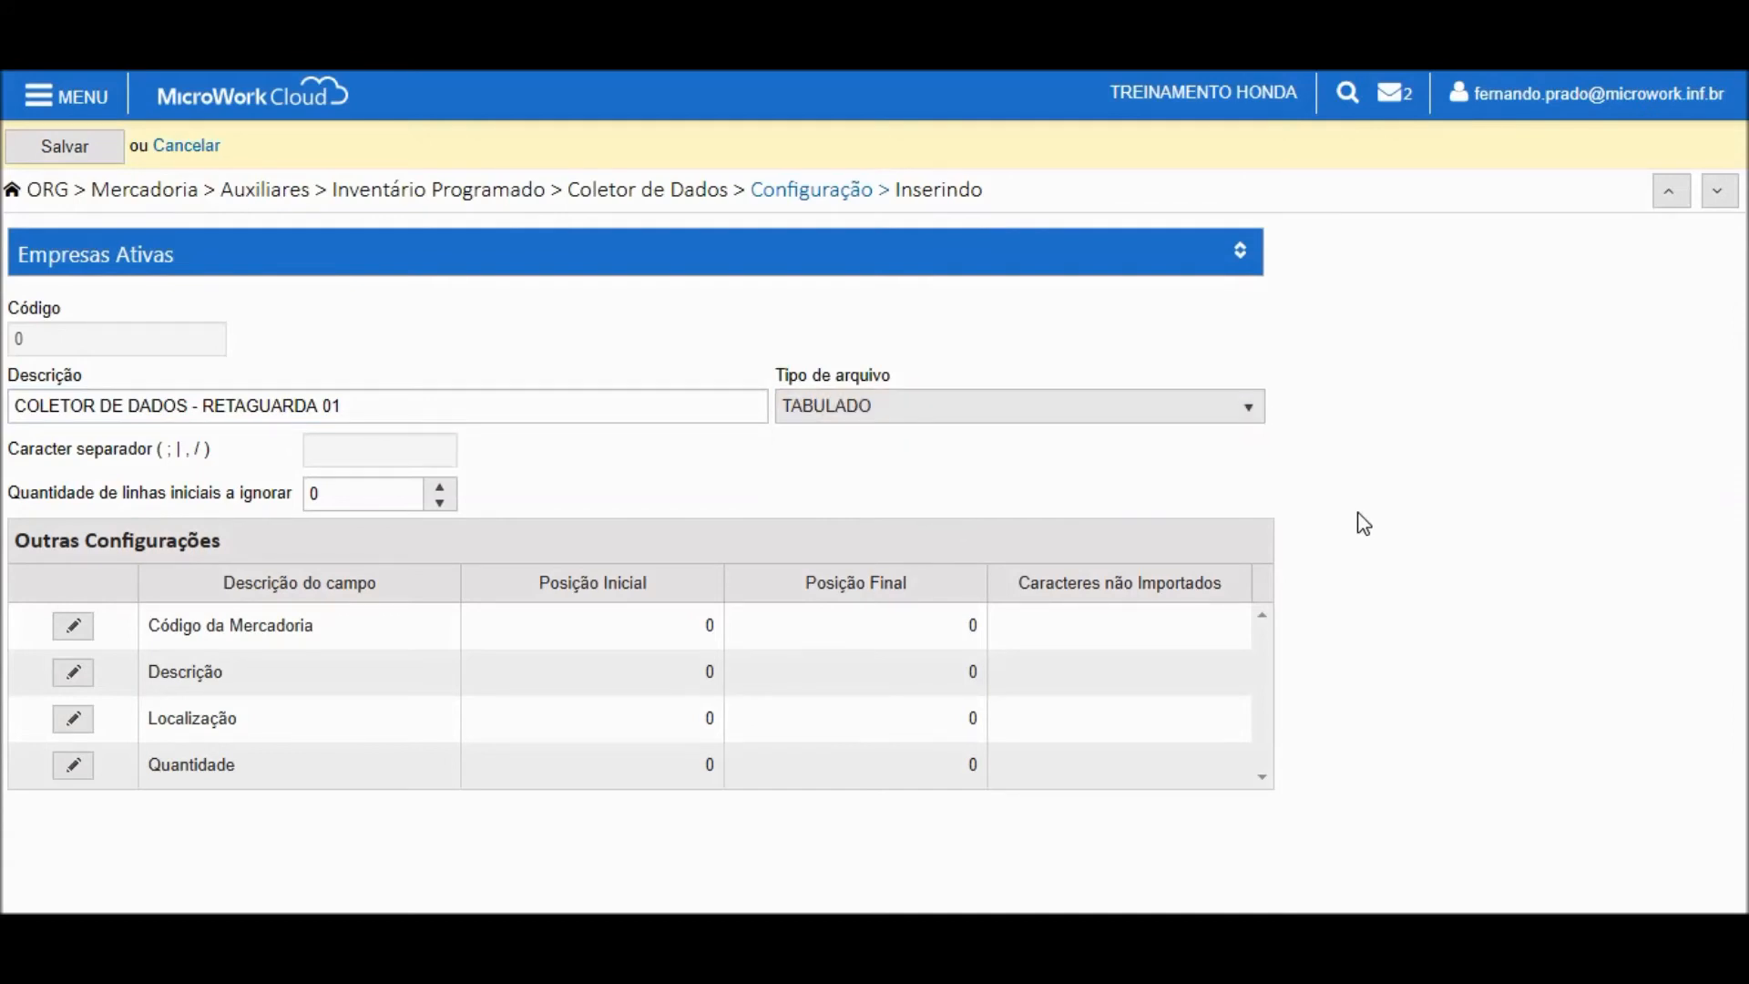
pyautogui.click(1099, 859)
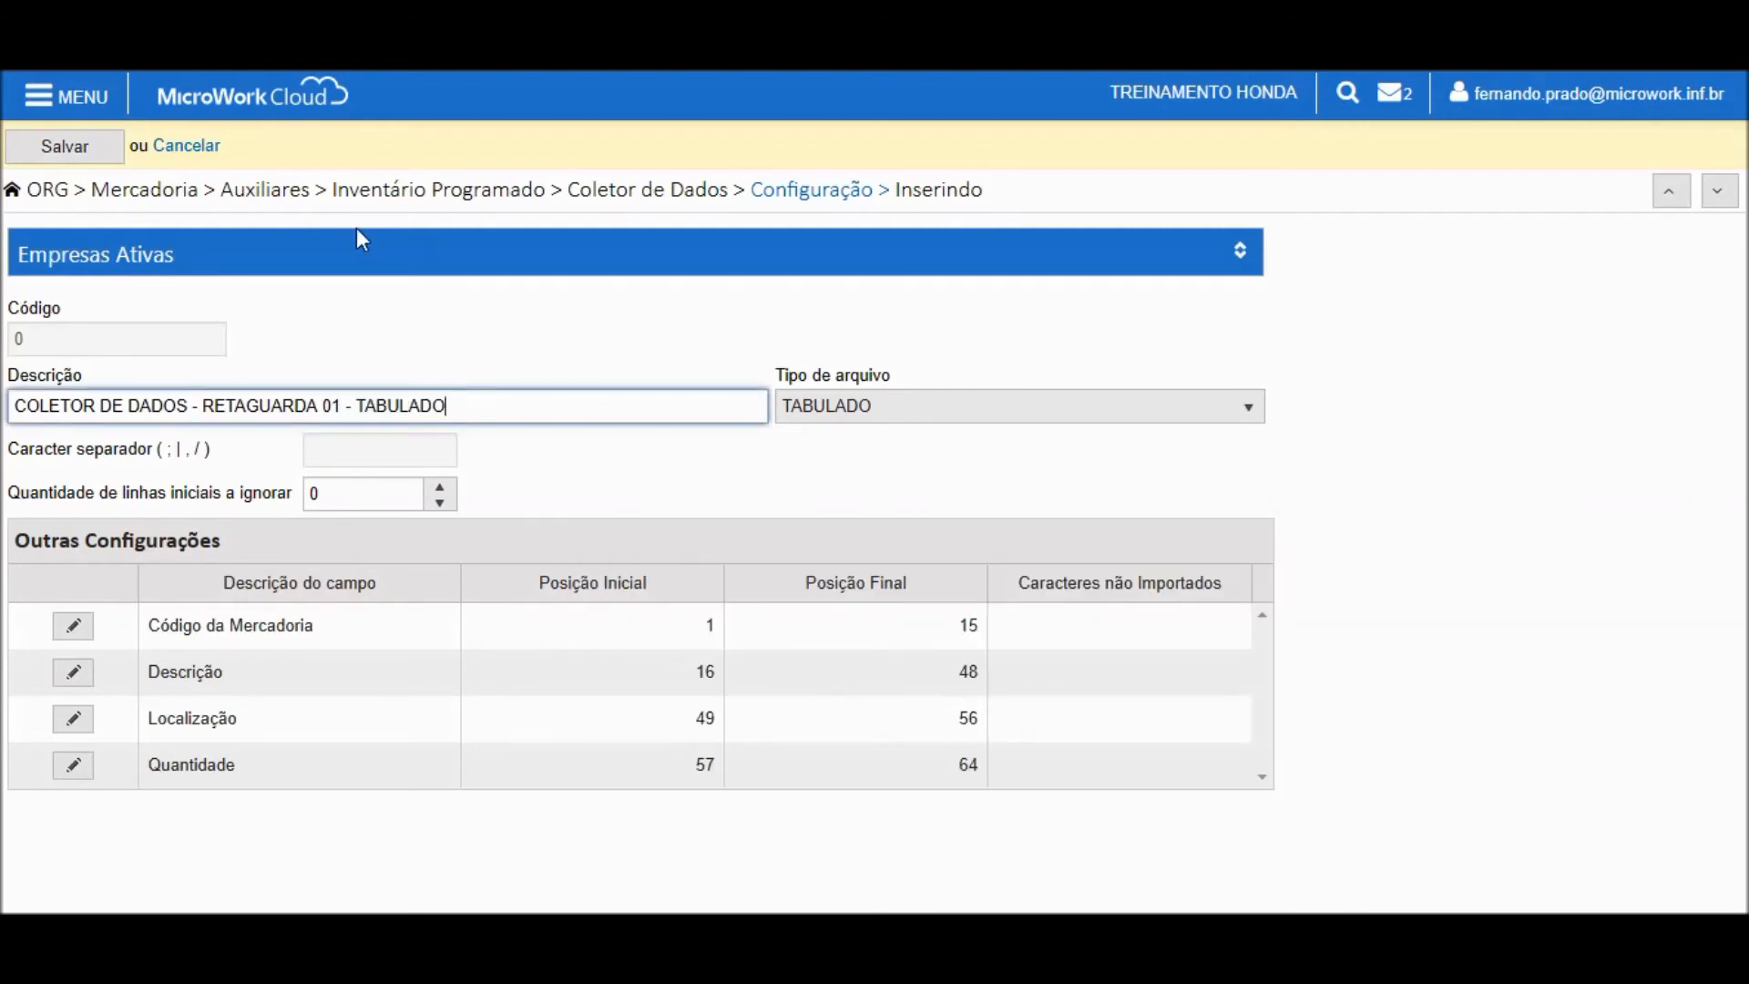
pyautogui.click(84, 151)
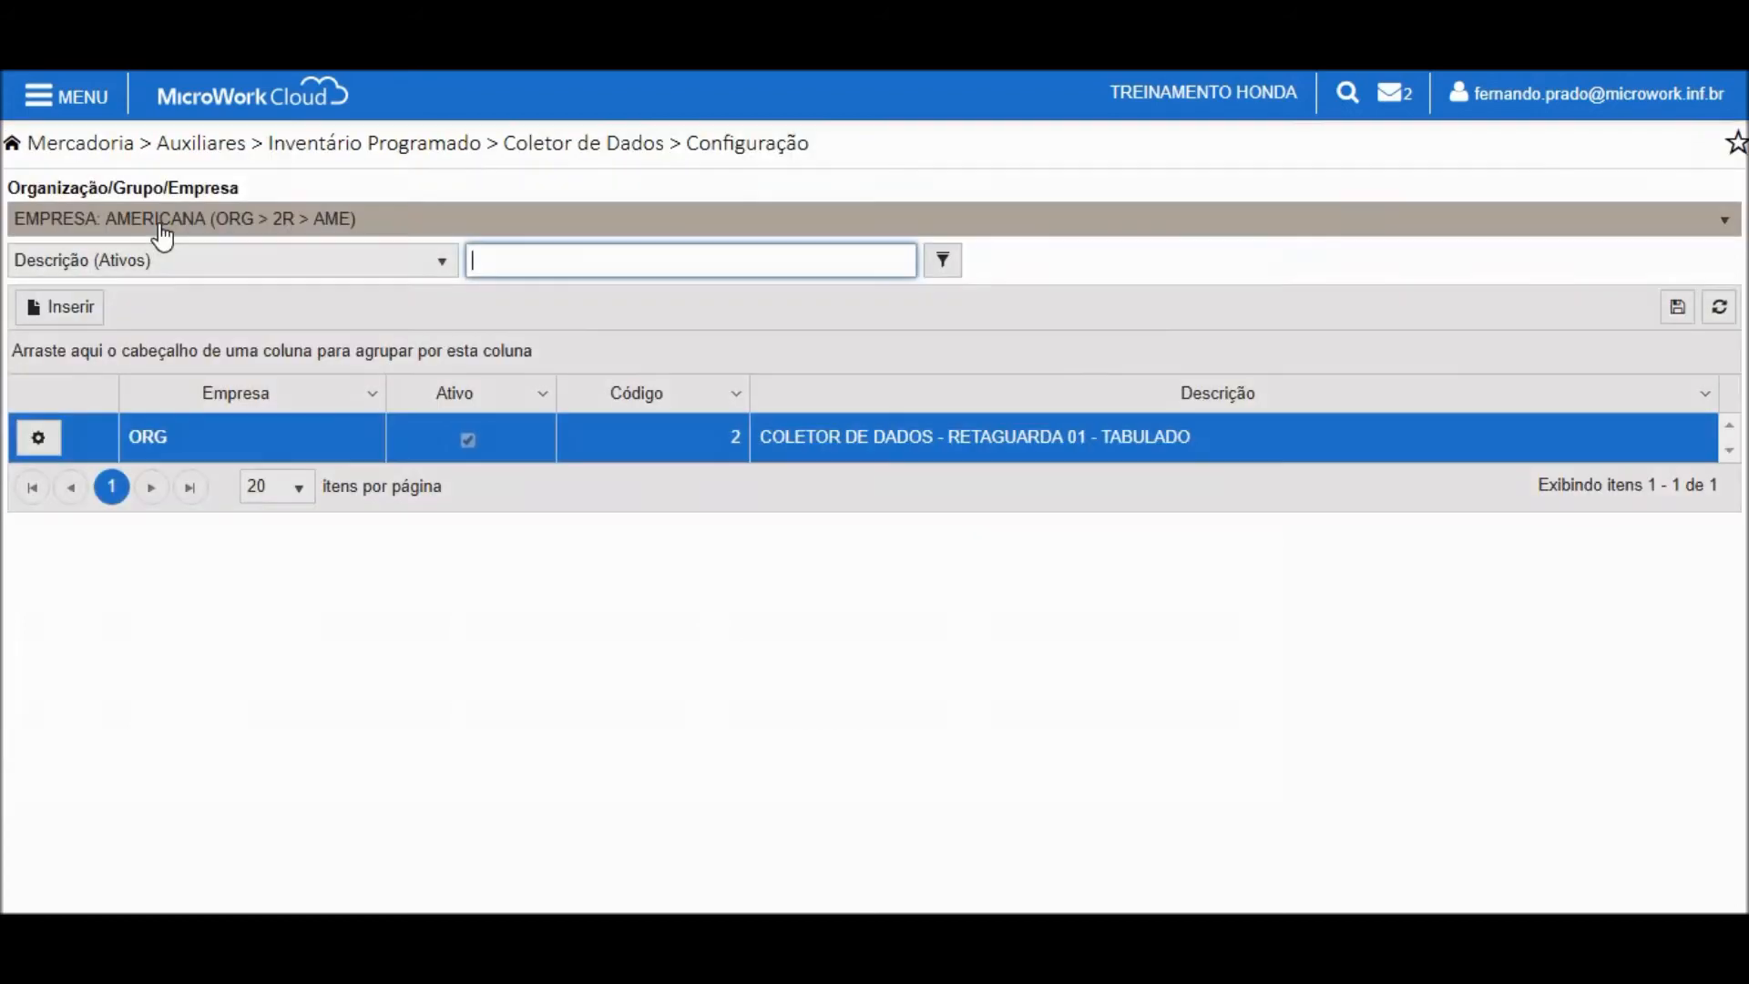
# Step: Start another configuration for TREINAMENTO HONDA, described as COLETOR DE DADOS - RETAGUARDA 02 - CARACTER, with file type SEPARADO POR CARACTER
pyautogui.click(161, 228)
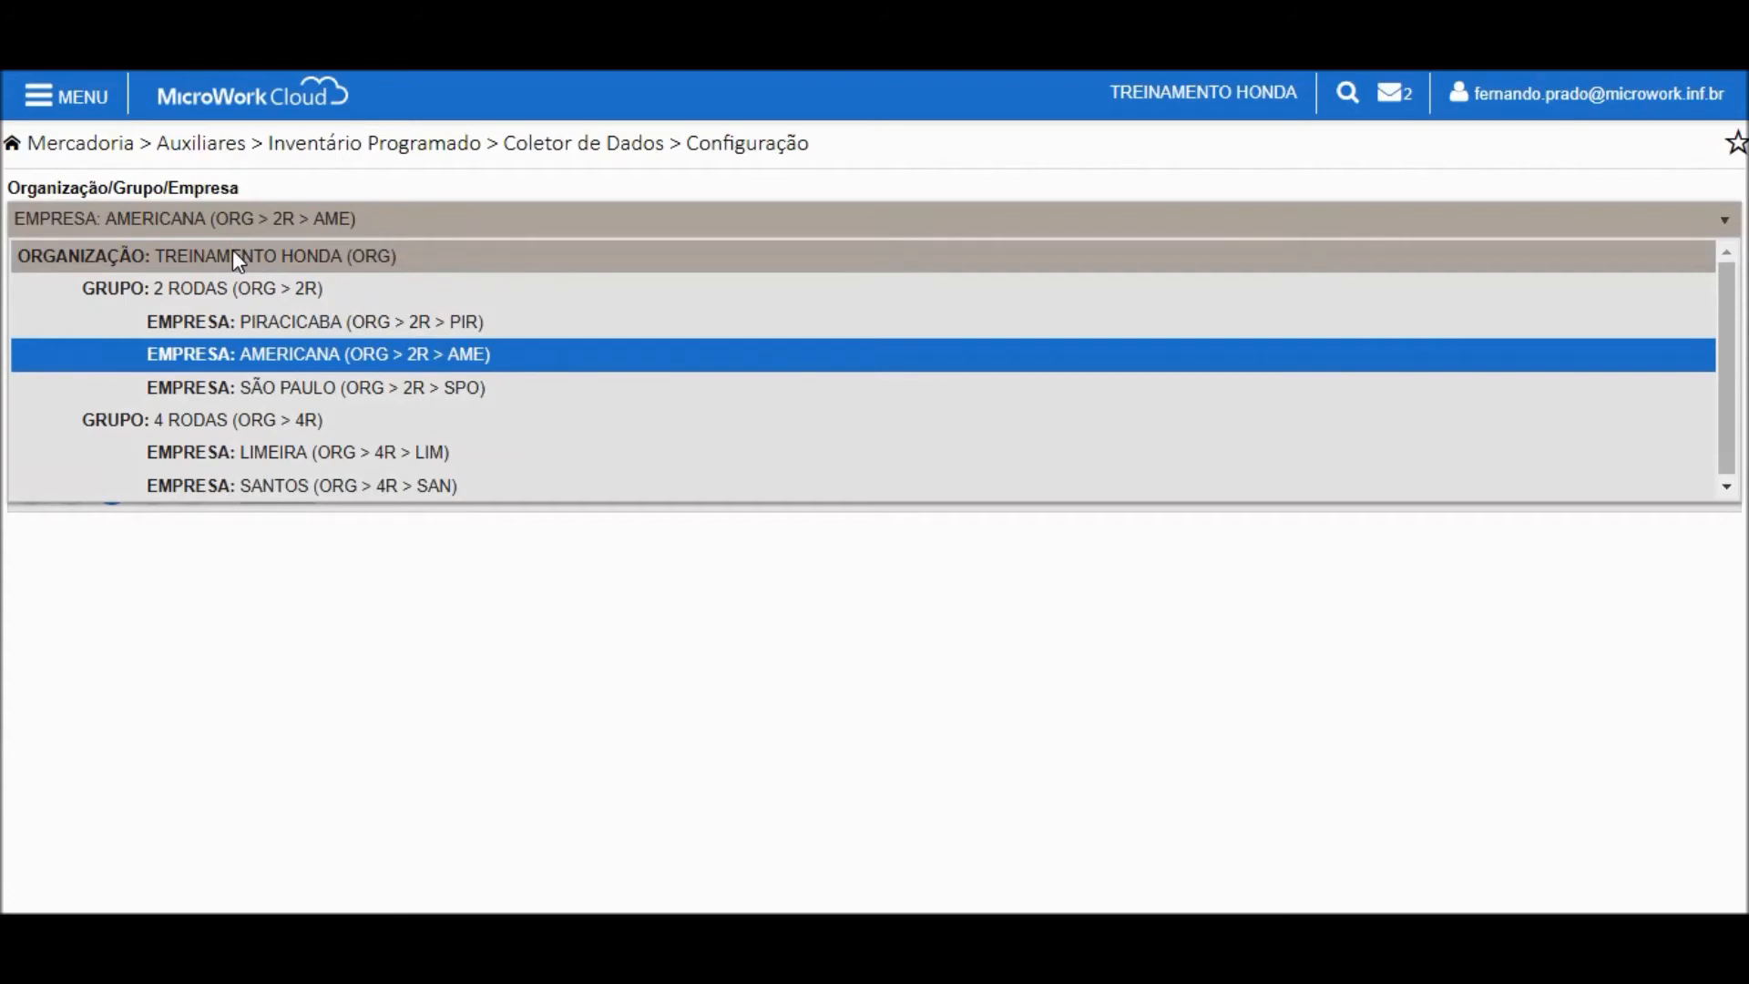
pyautogui.click(234, 255)
pyautogui.click(58, 315)
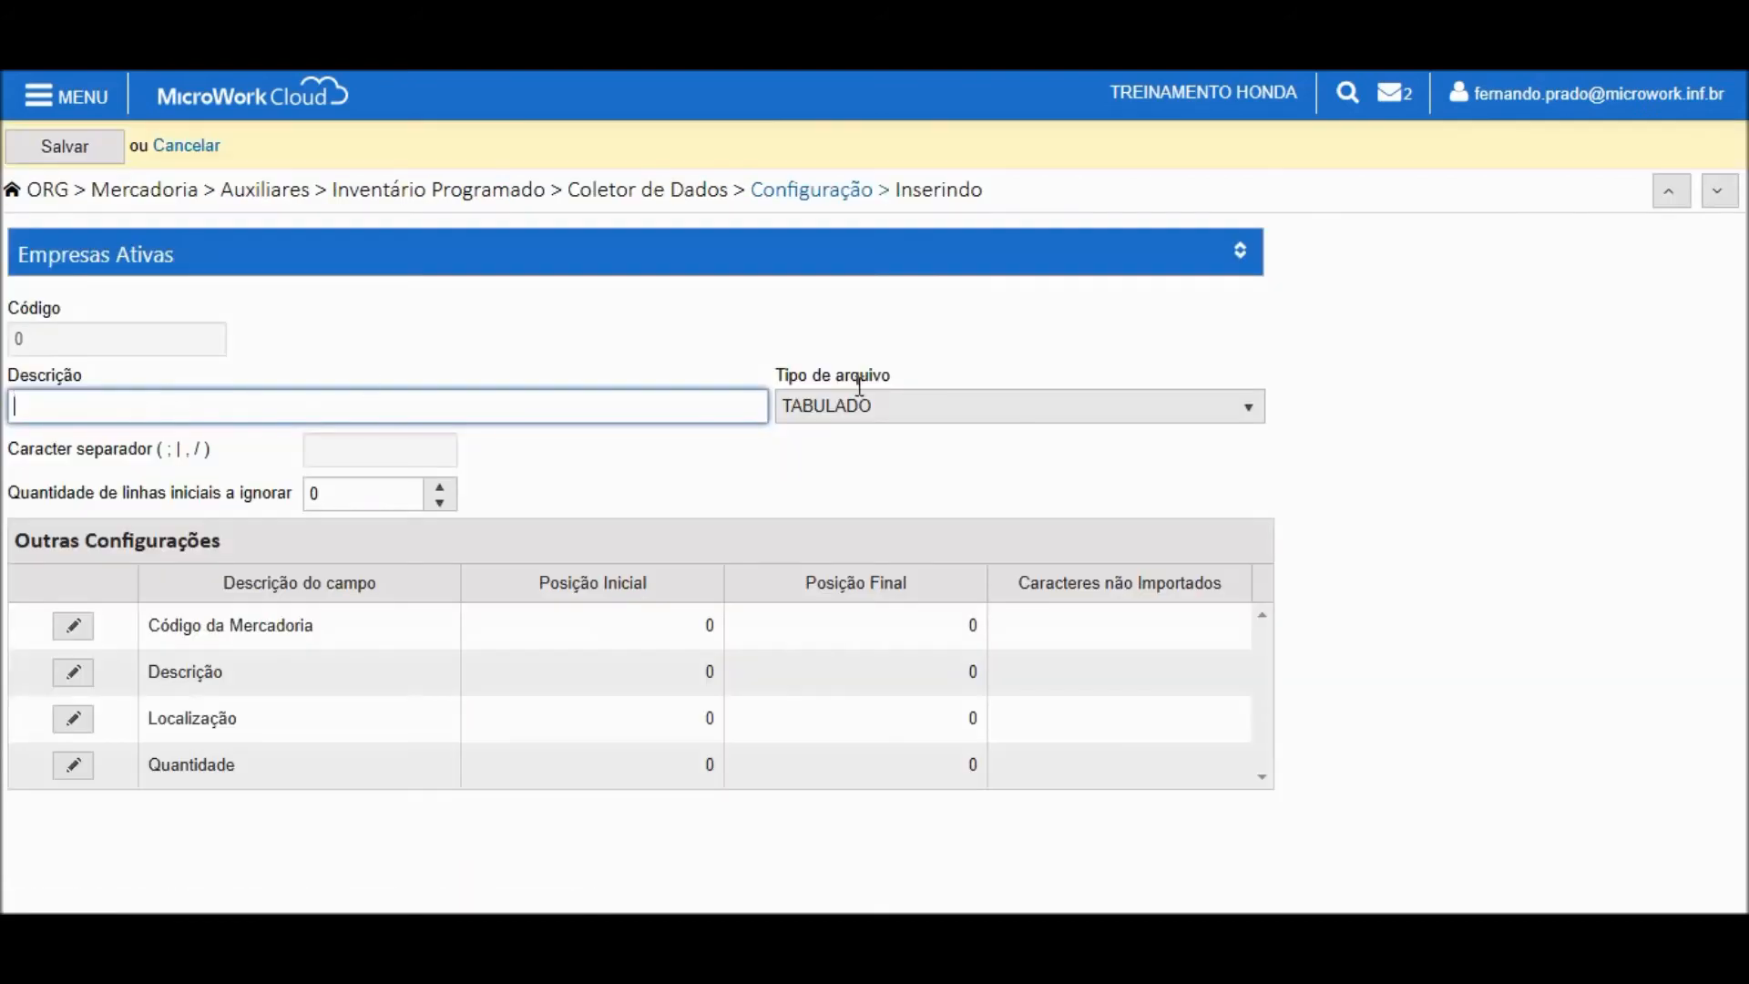
pyautogui.click(872, 425)
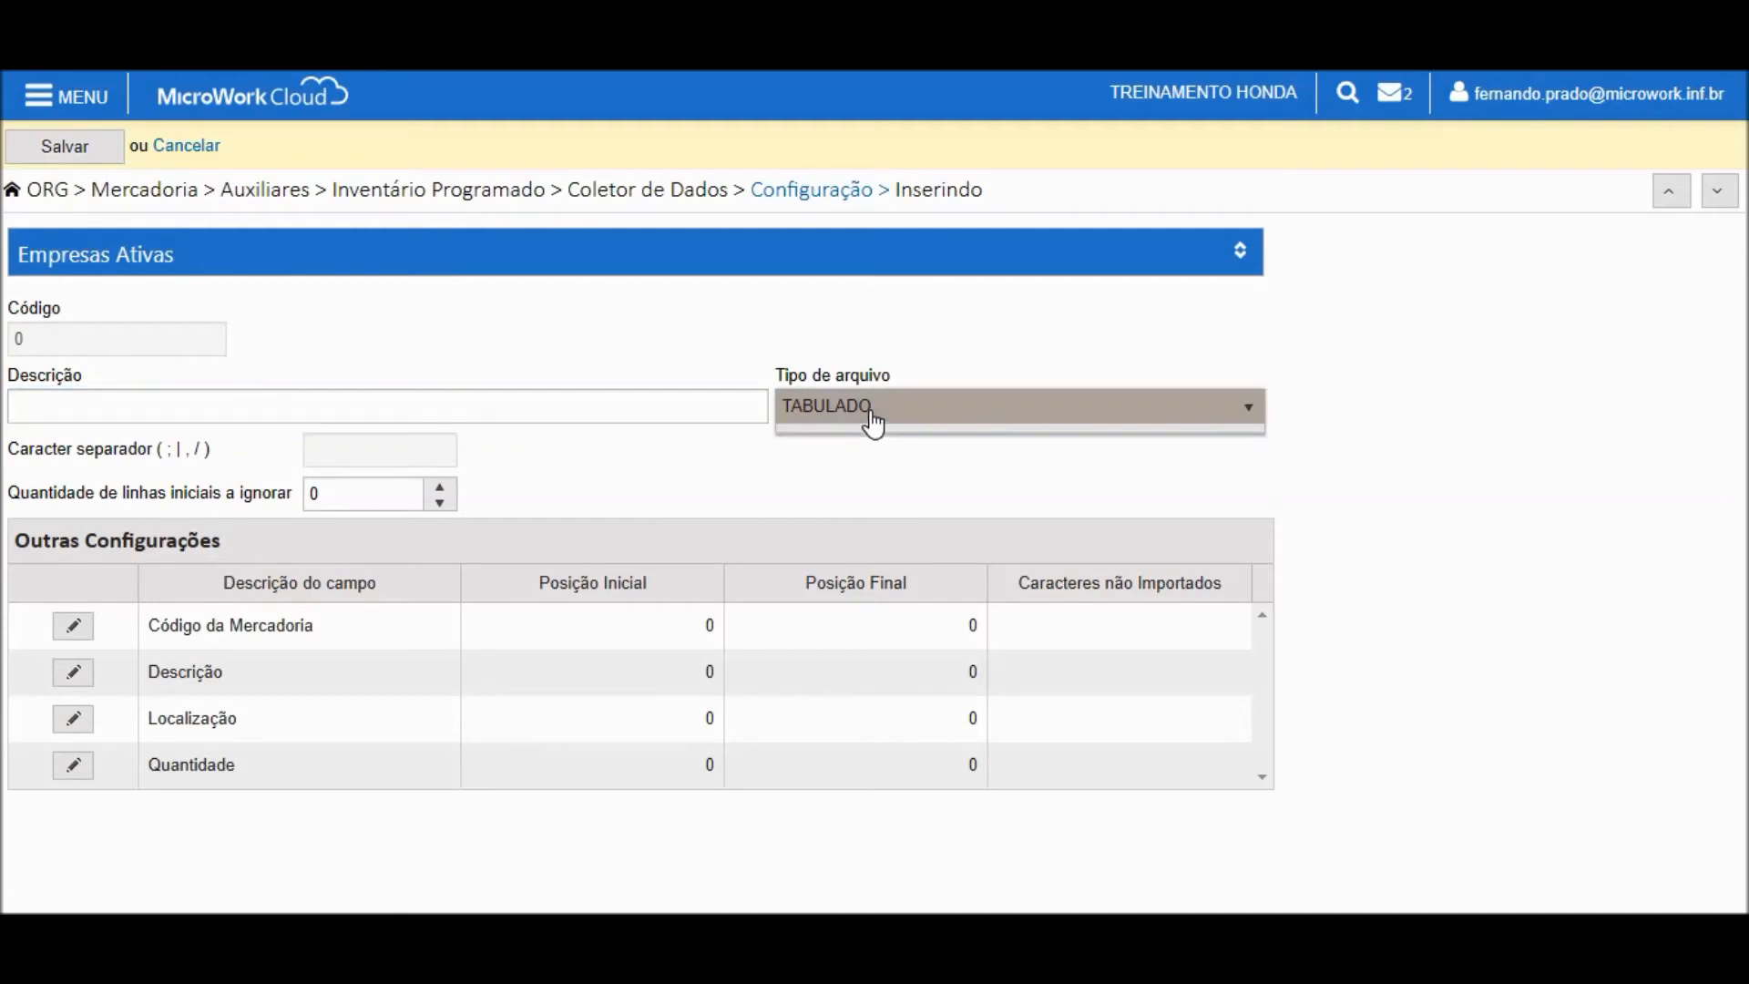
pyautogui.click(914, 476)
# Step: Set the separator character to ";" and switch to Notepad to examine the field order in the Coletor - caractere file
pyautogui.click(369, 448)
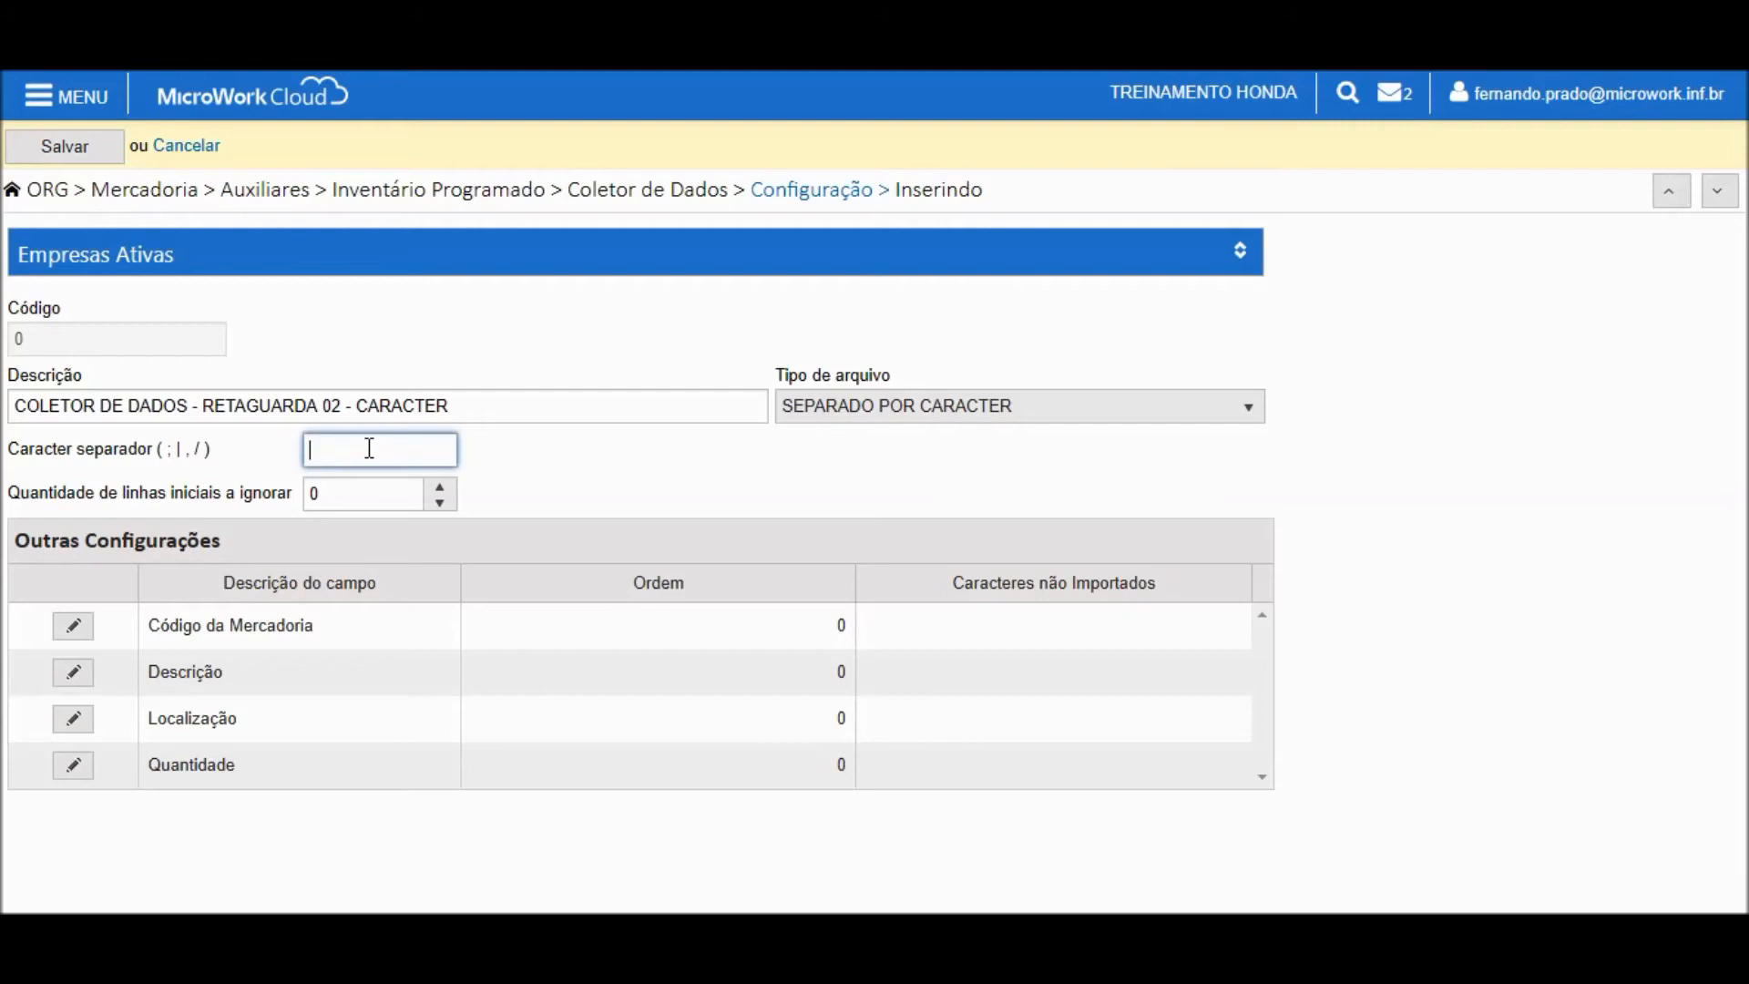
pyautogui.write(';')
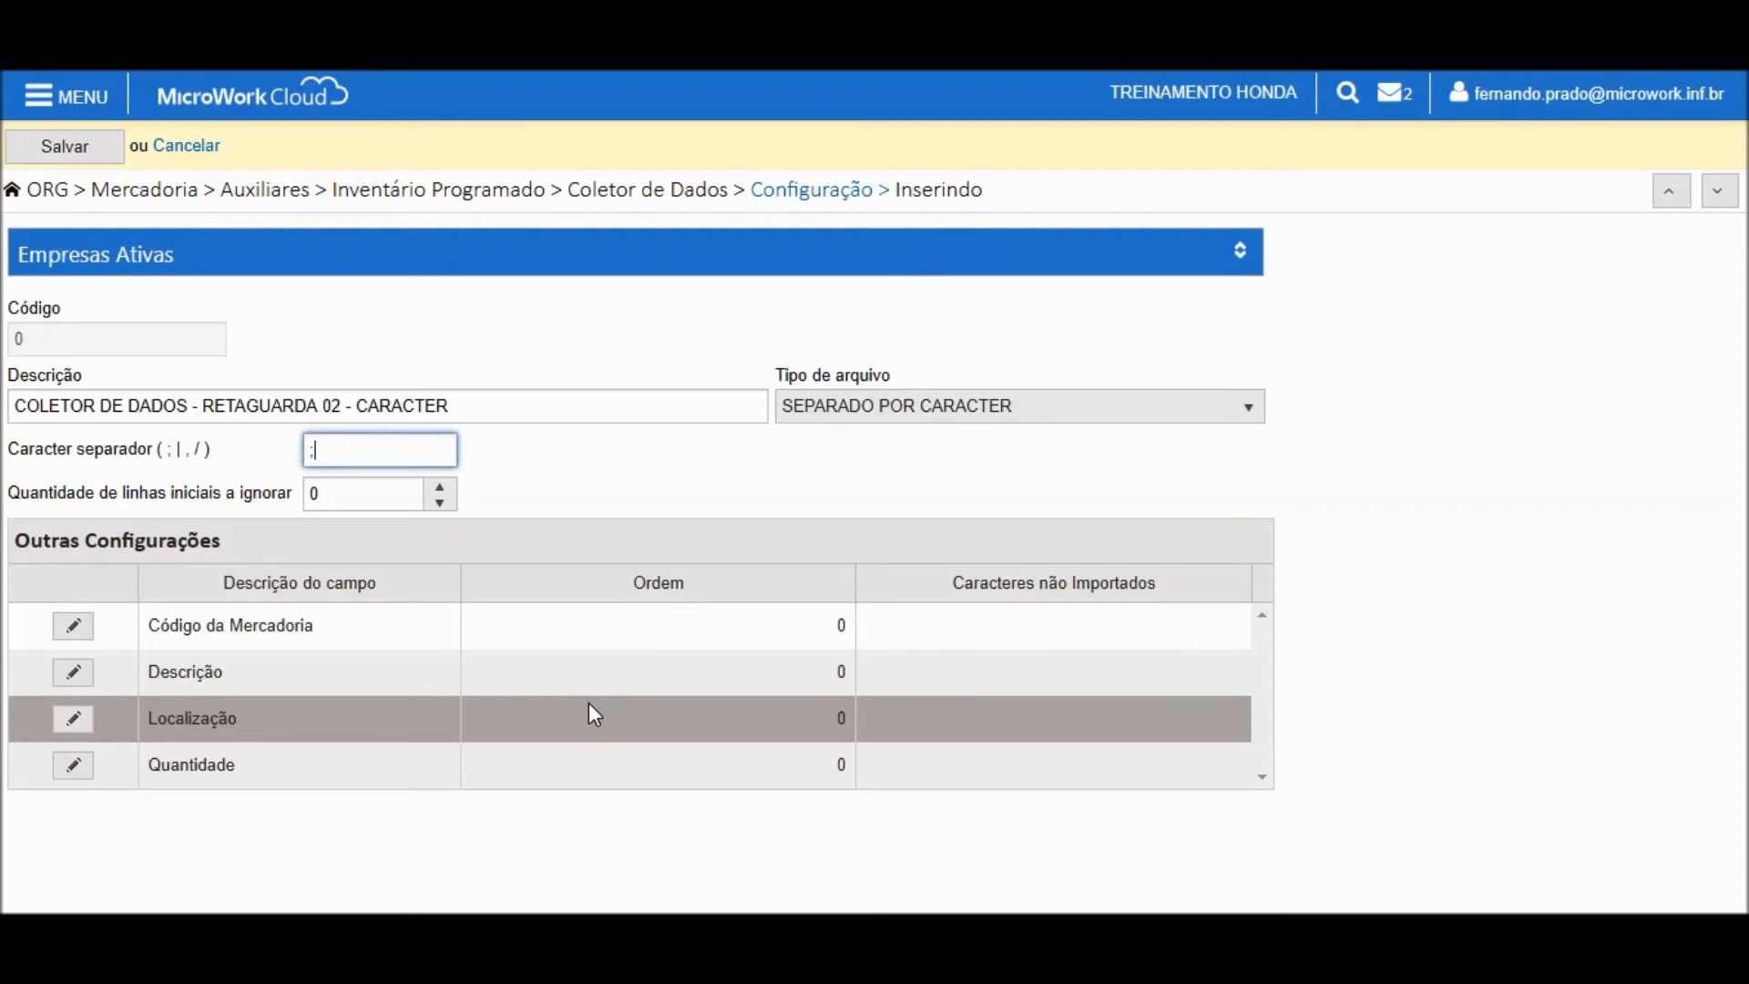
pyautogui.hotkey('alt', 'Tab')
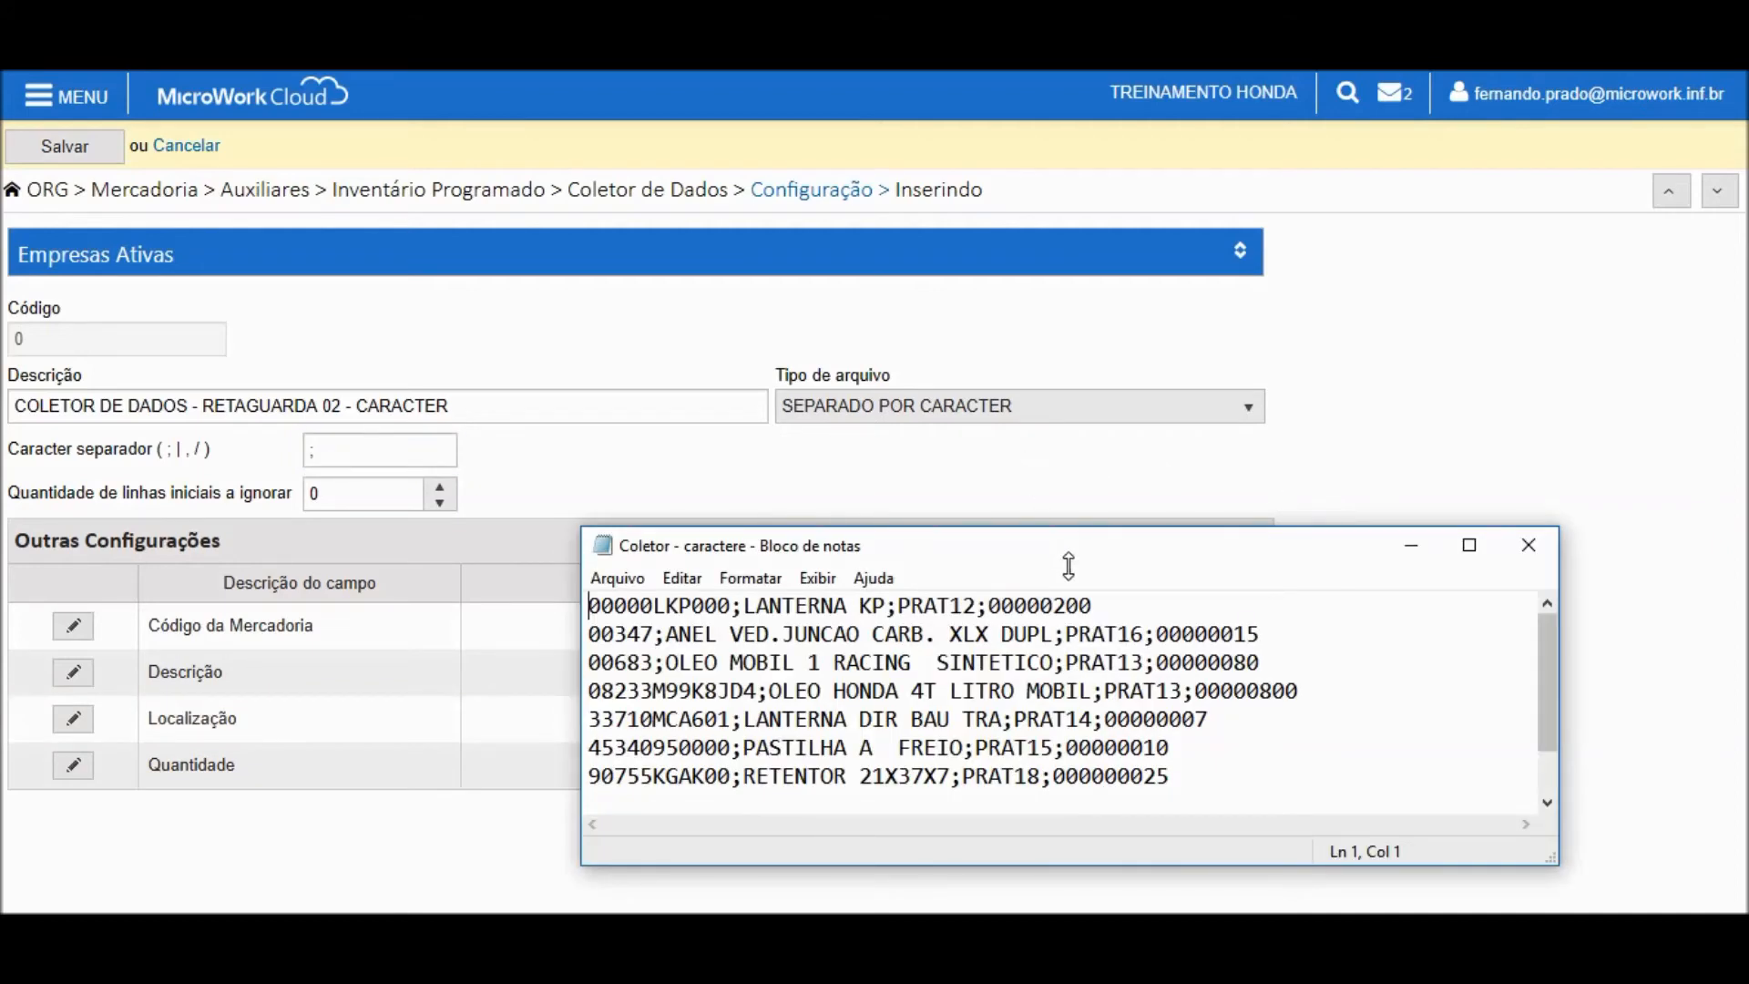
pyautogui.click(1250, 795)
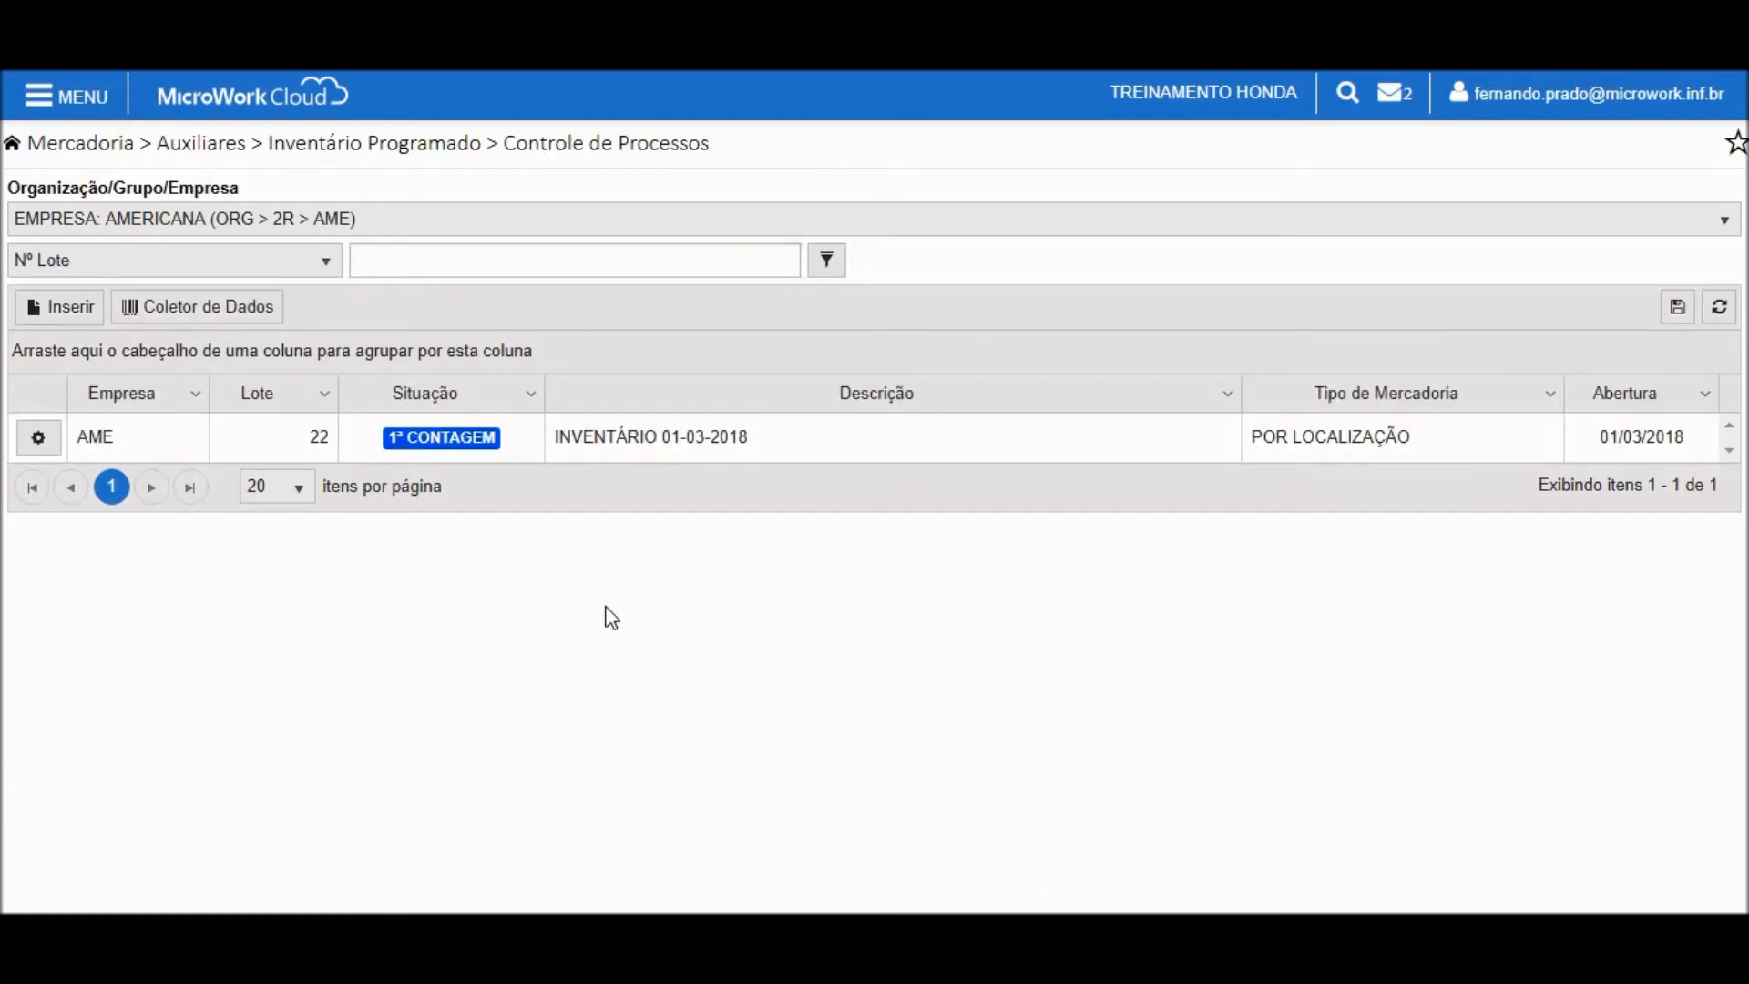
# Step: Start a collector import for lot 22 with COLETOR DE DADOS - RETAGUARDA 01 - TABULADO and location type ALMOXARIFADO, and load the Coletor - tabulado file
pyautogui.click(364, 439)
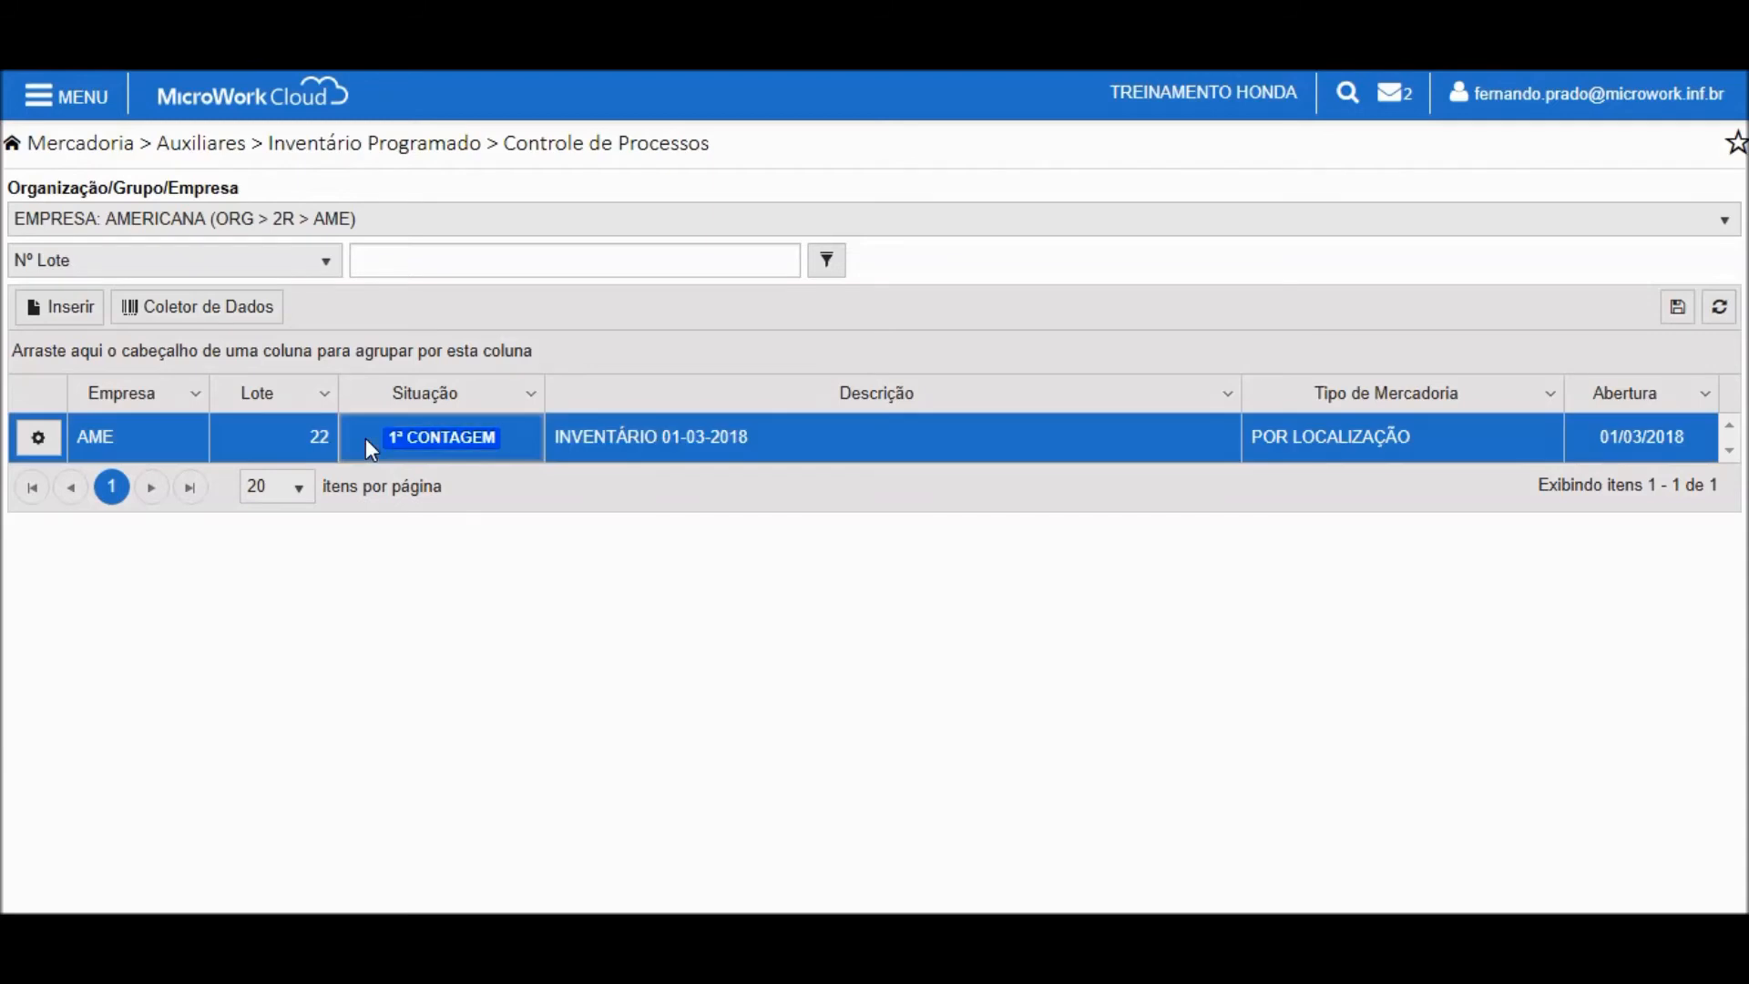
pyautogui.click(215, 328)
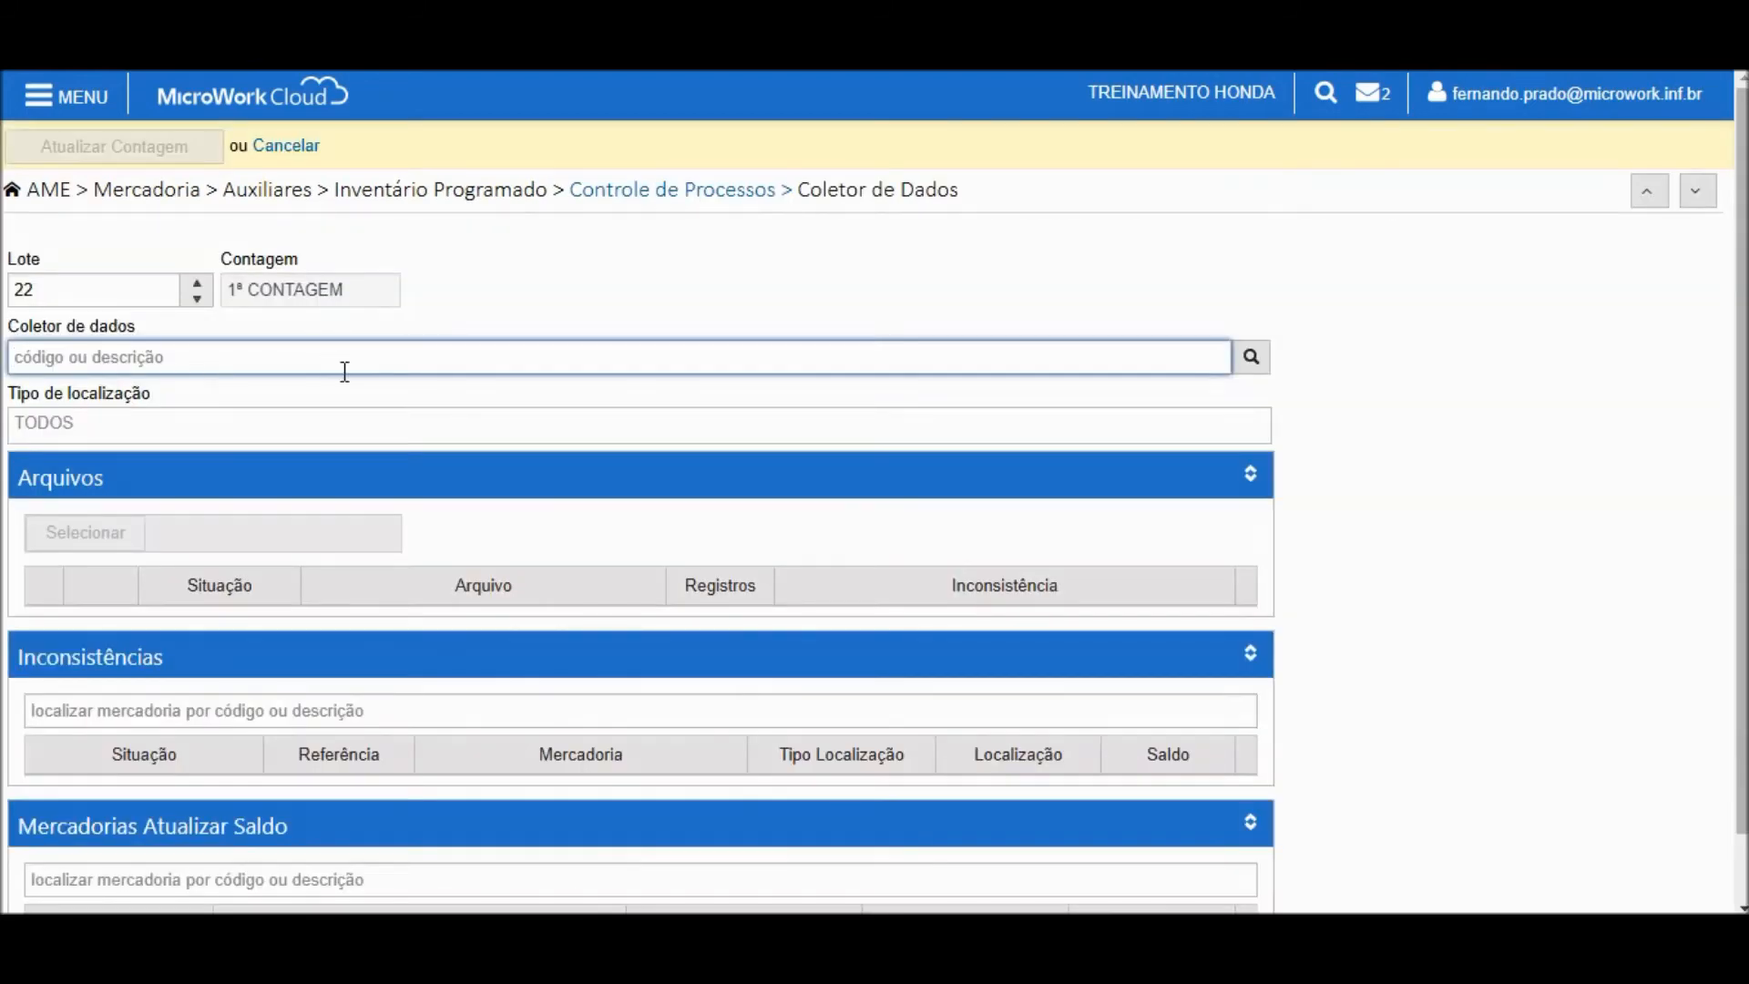
pyautogui.write('COLETOR')
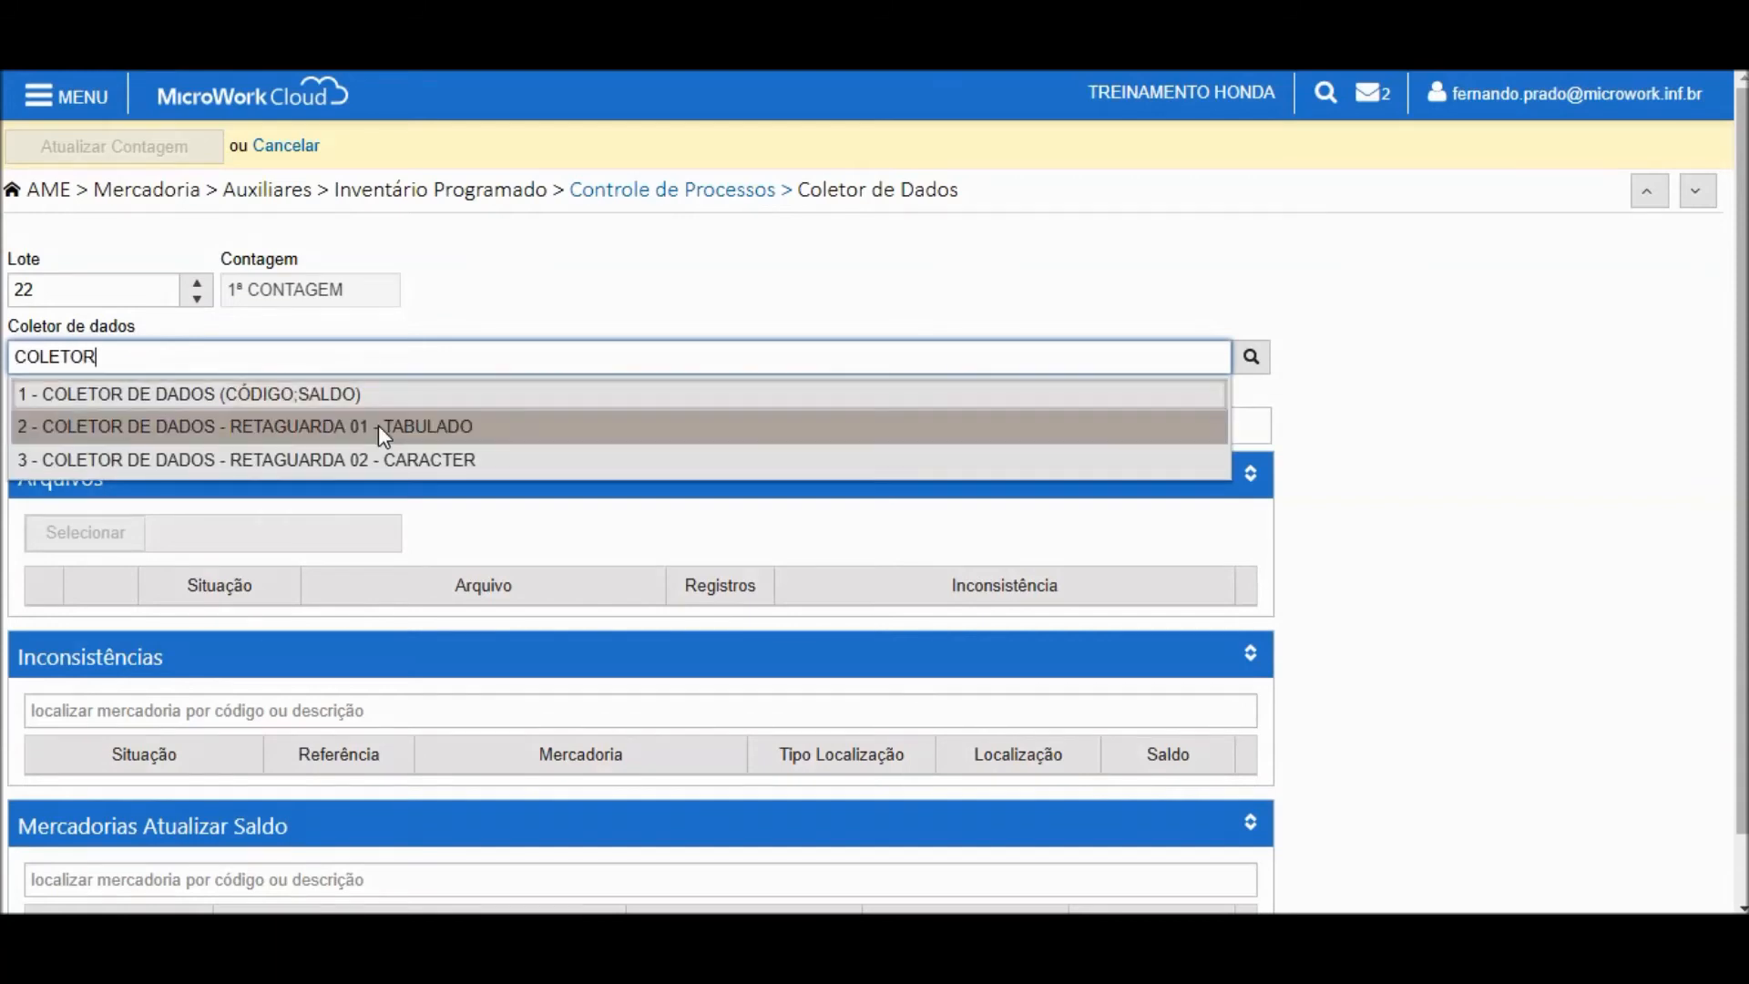
pyautogui.click(379, 422)
pyautogui.click(379, 427)
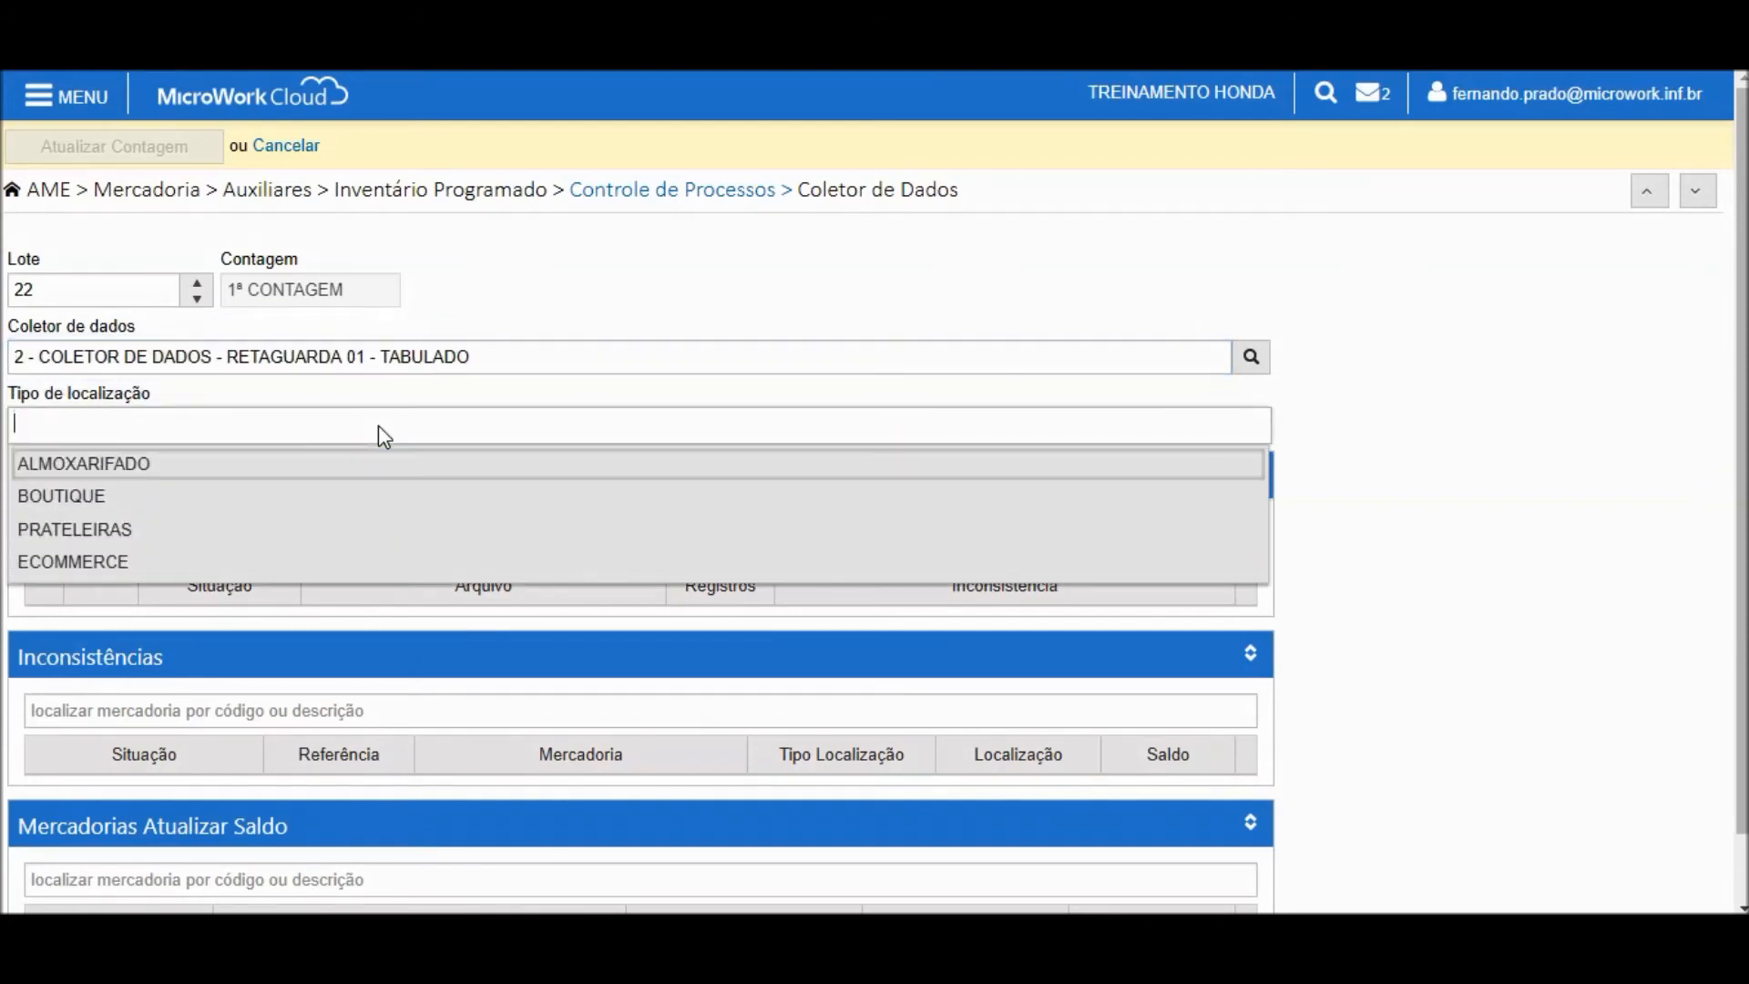
pyautogui.click(279, 464)
pyautogui.click(281, 533)
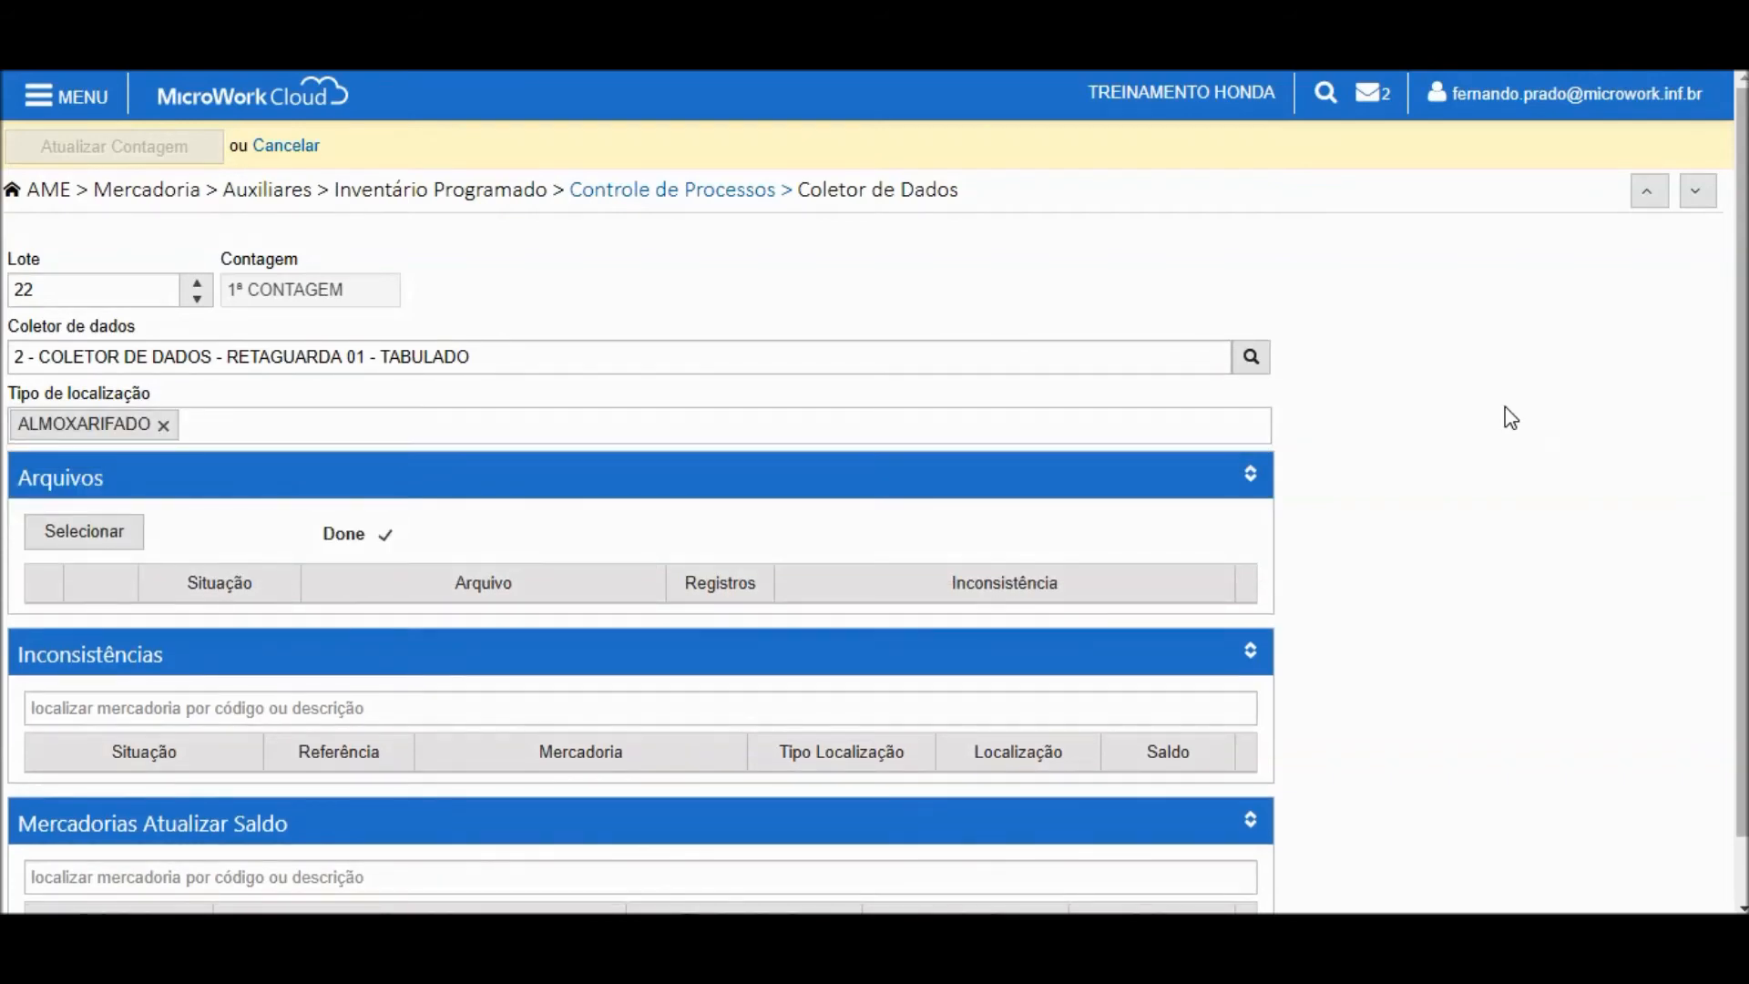
pyautogui.click(97, 541)
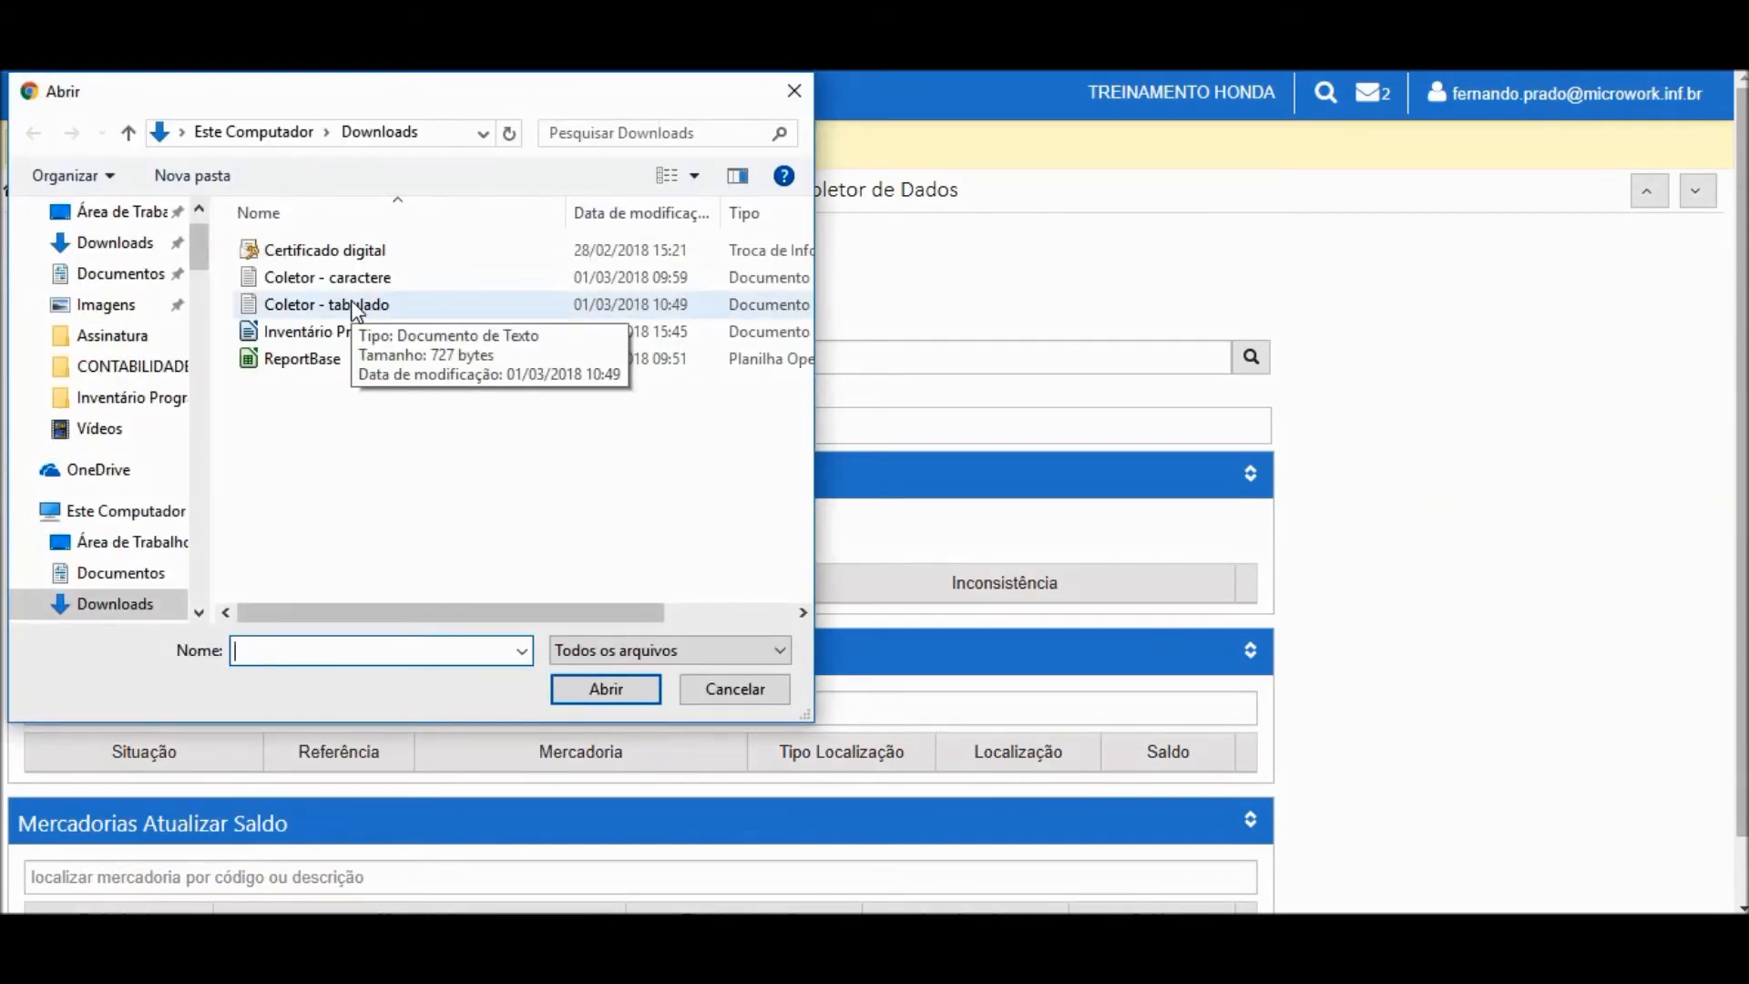
pyautogui.doubleClick(357, 310)
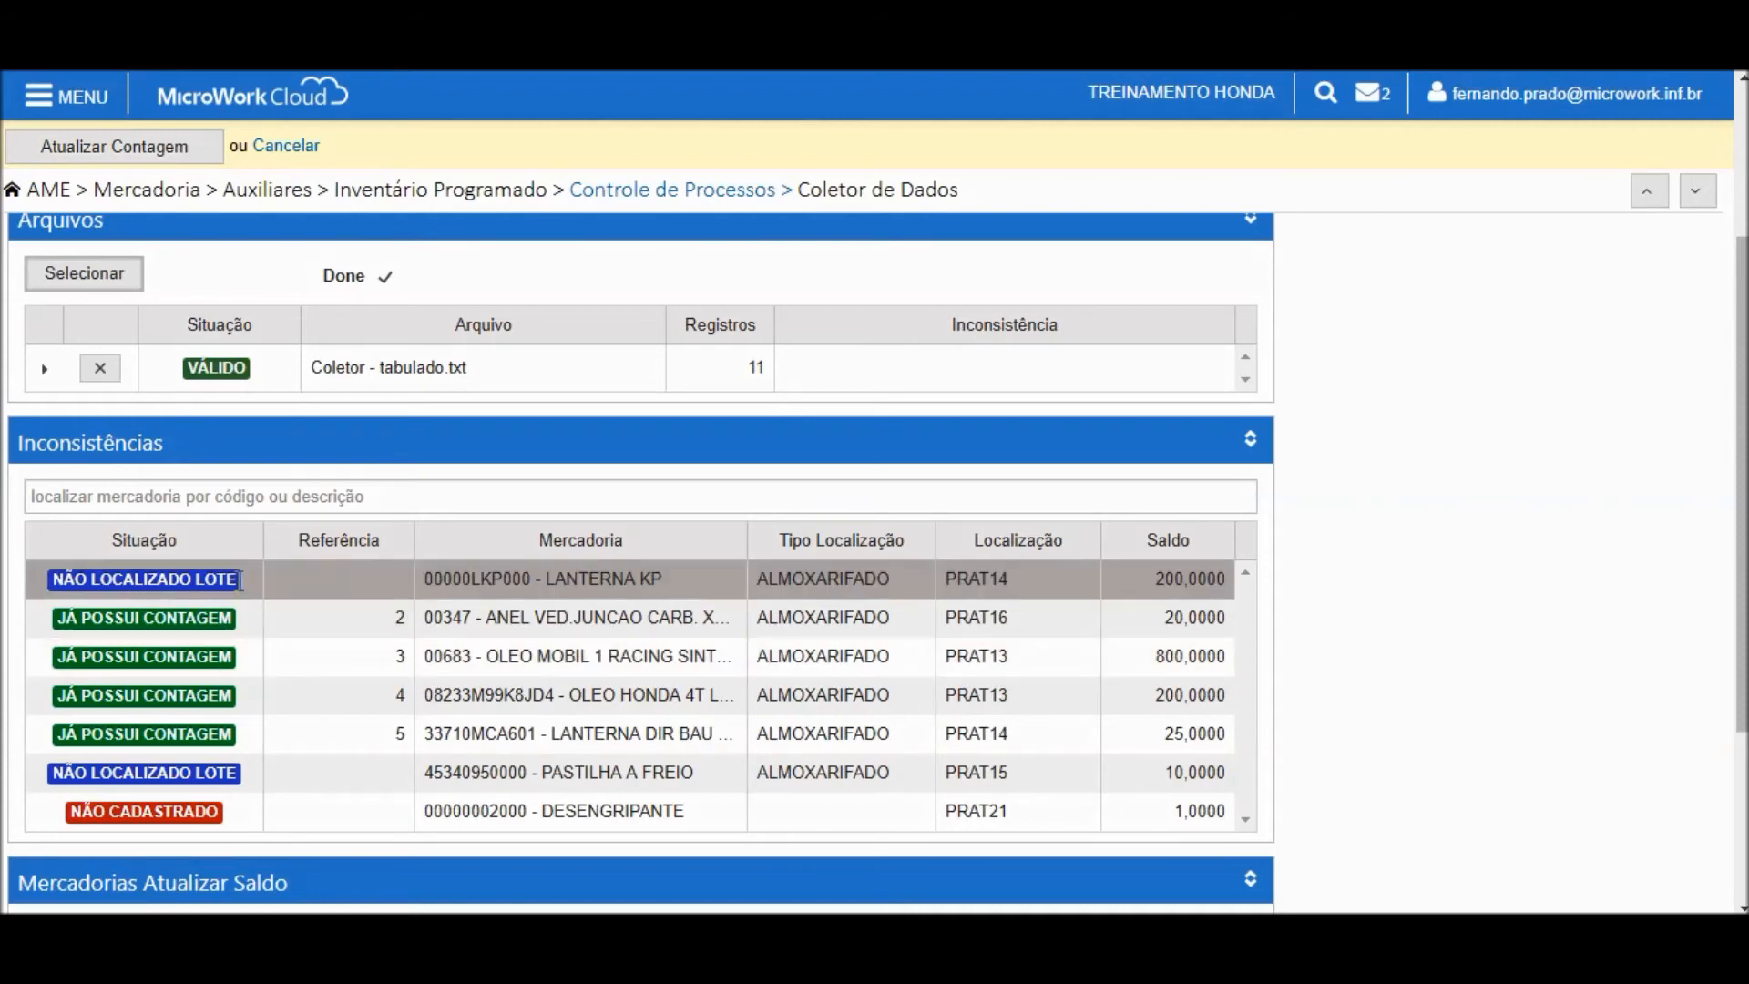
# Step: Review the imported file's inconsistencies and the goods whose balance it updates, and apply the count update to lot 22
pyautogui.click(239, 580)
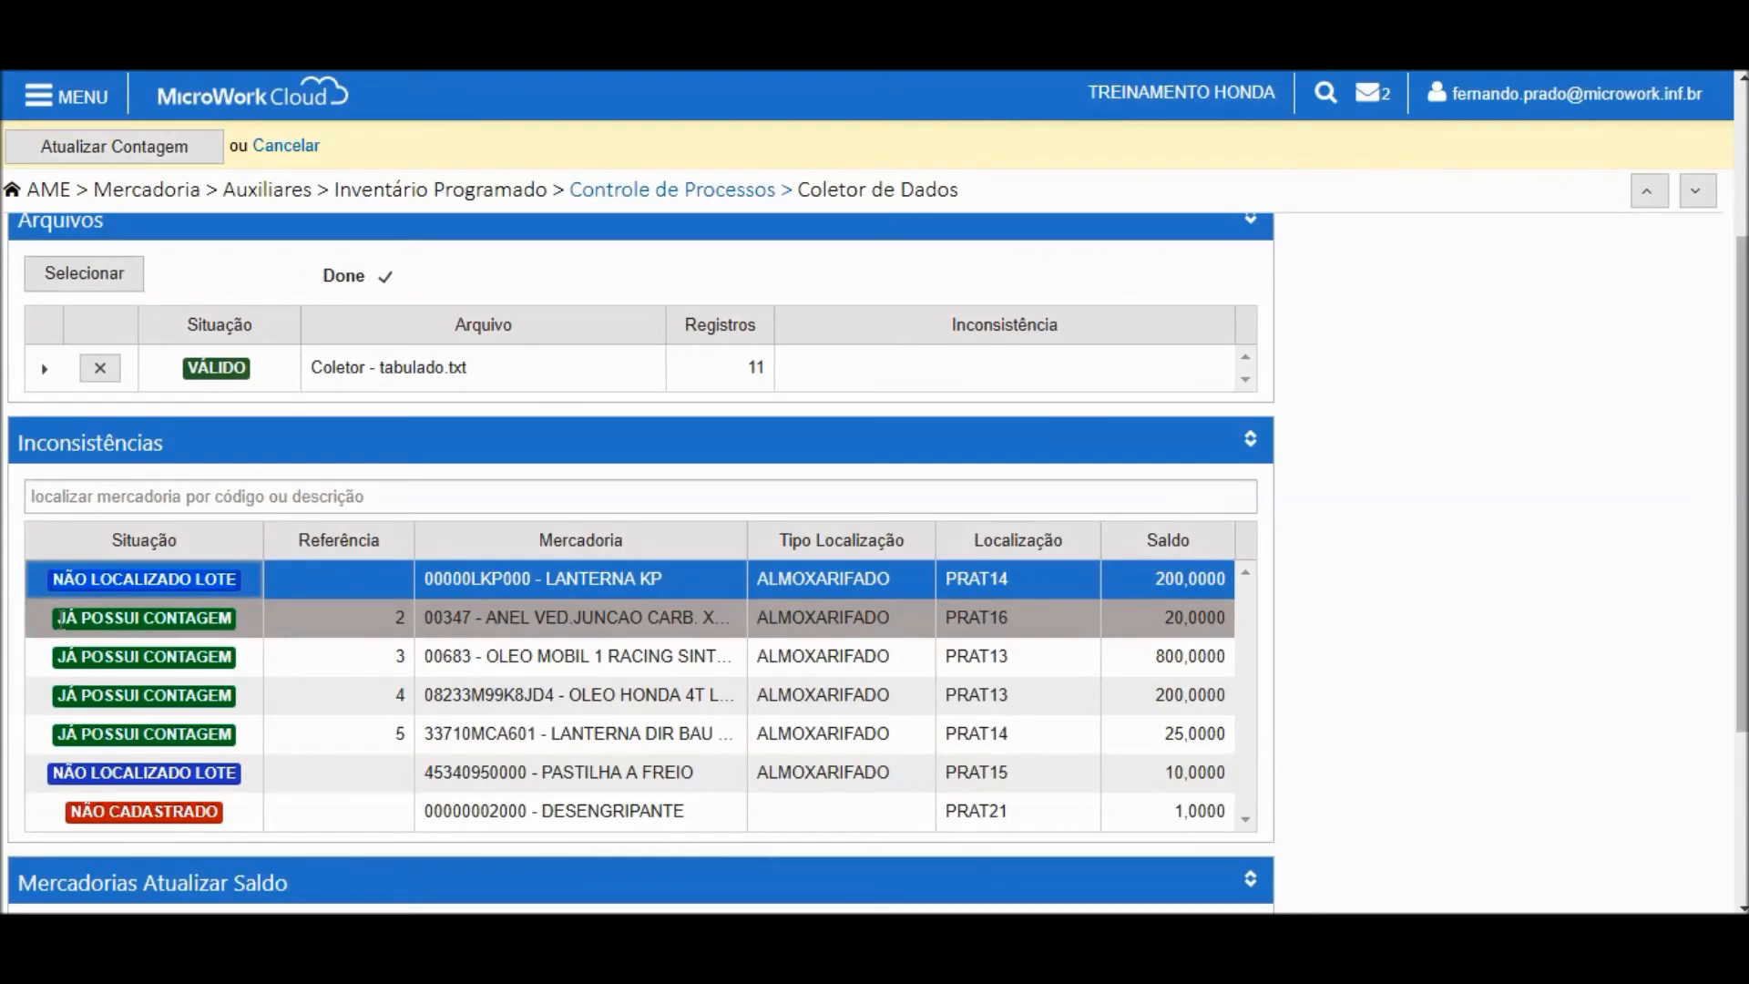
pyautogui.click(228, 619)
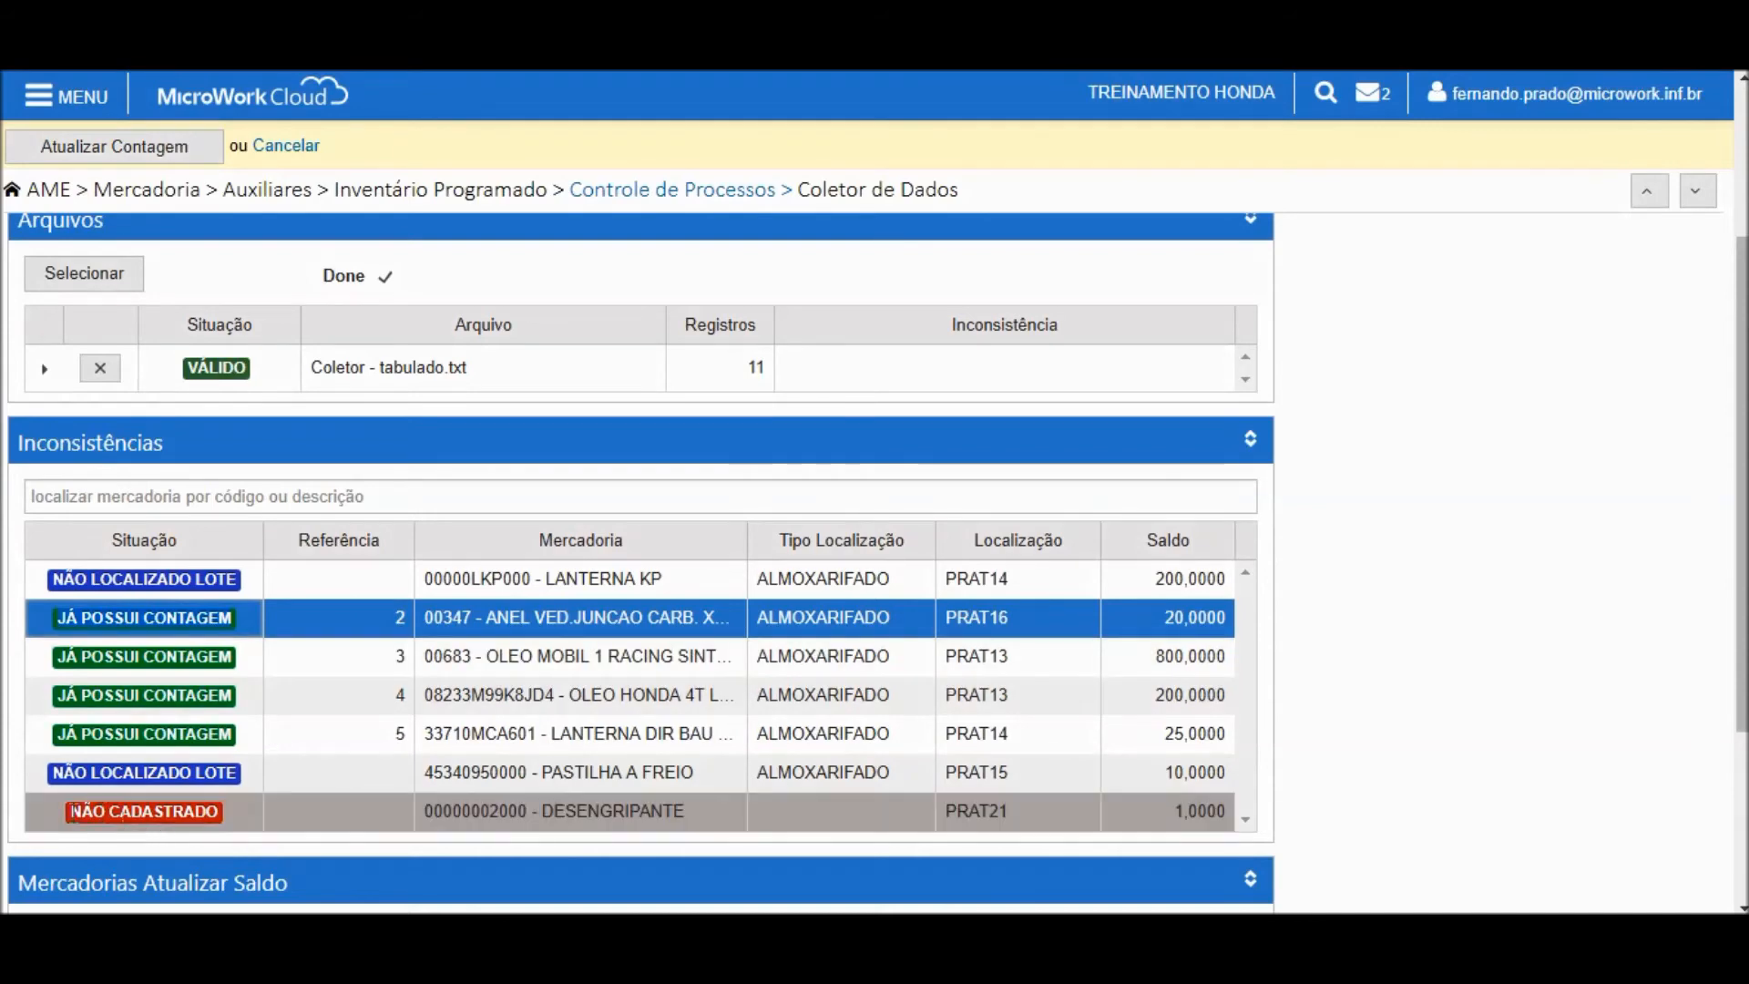
pyautogui.moveTo(73, 812); pyautogui.dragTo(216, 814)
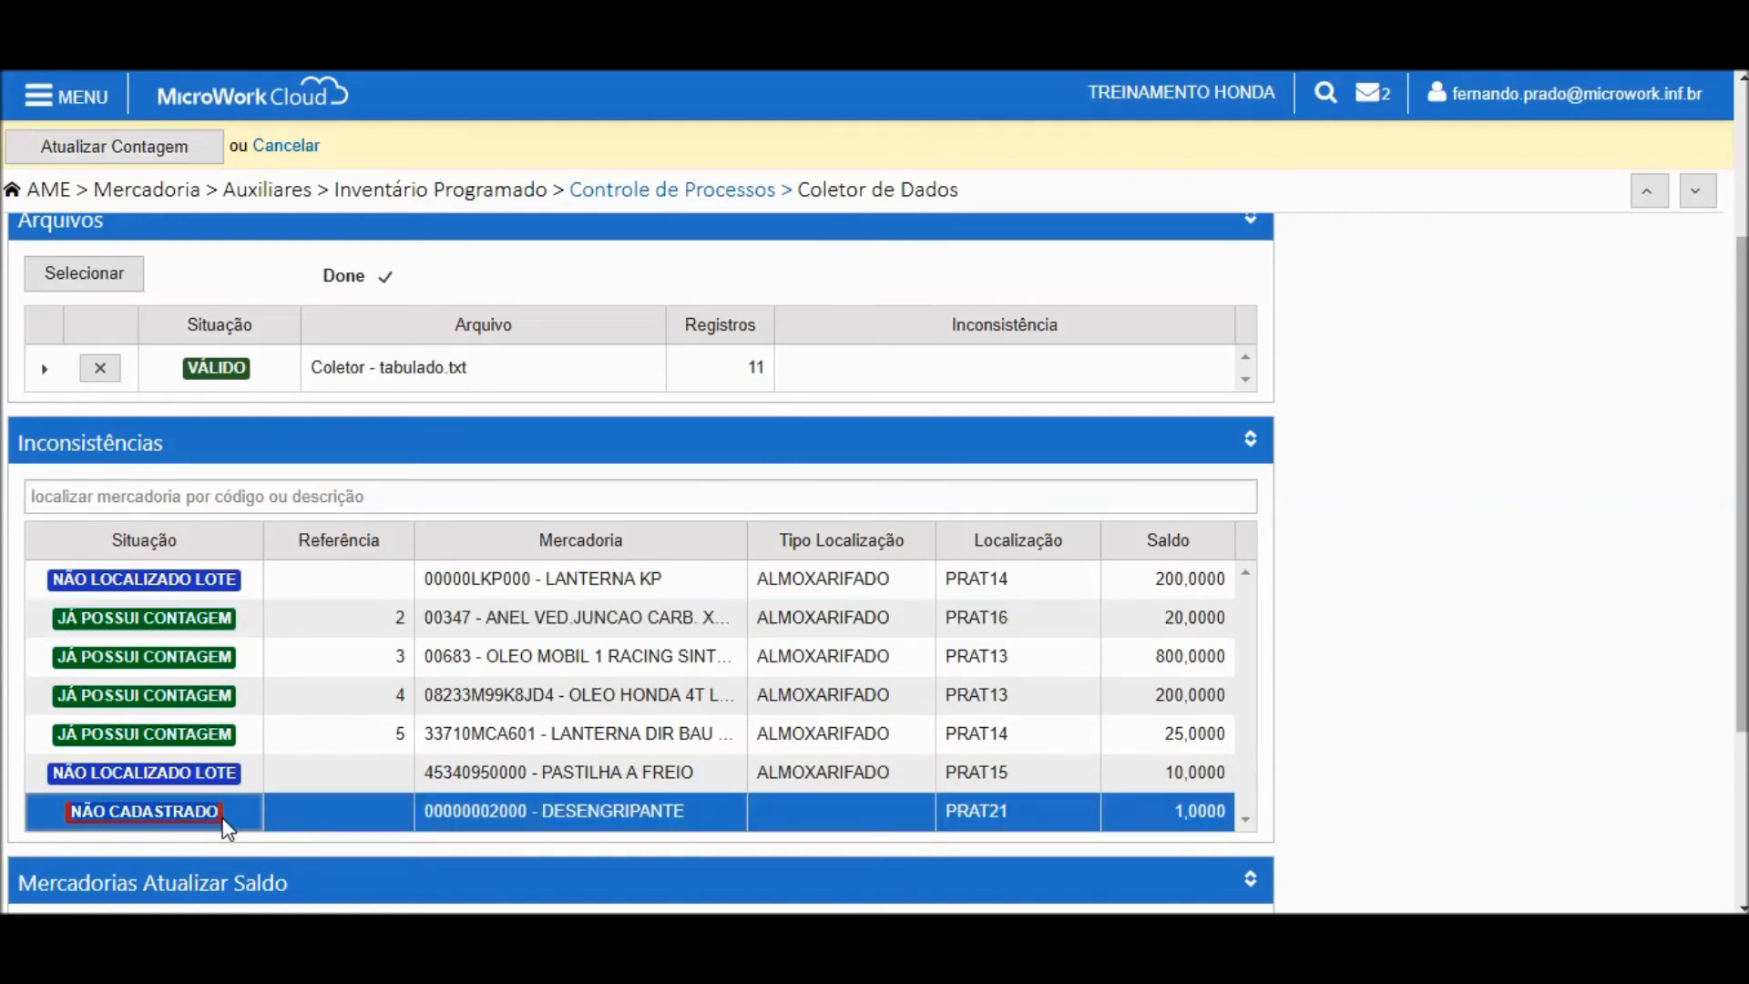
pyautogui.scroll(-3, 228, 818)
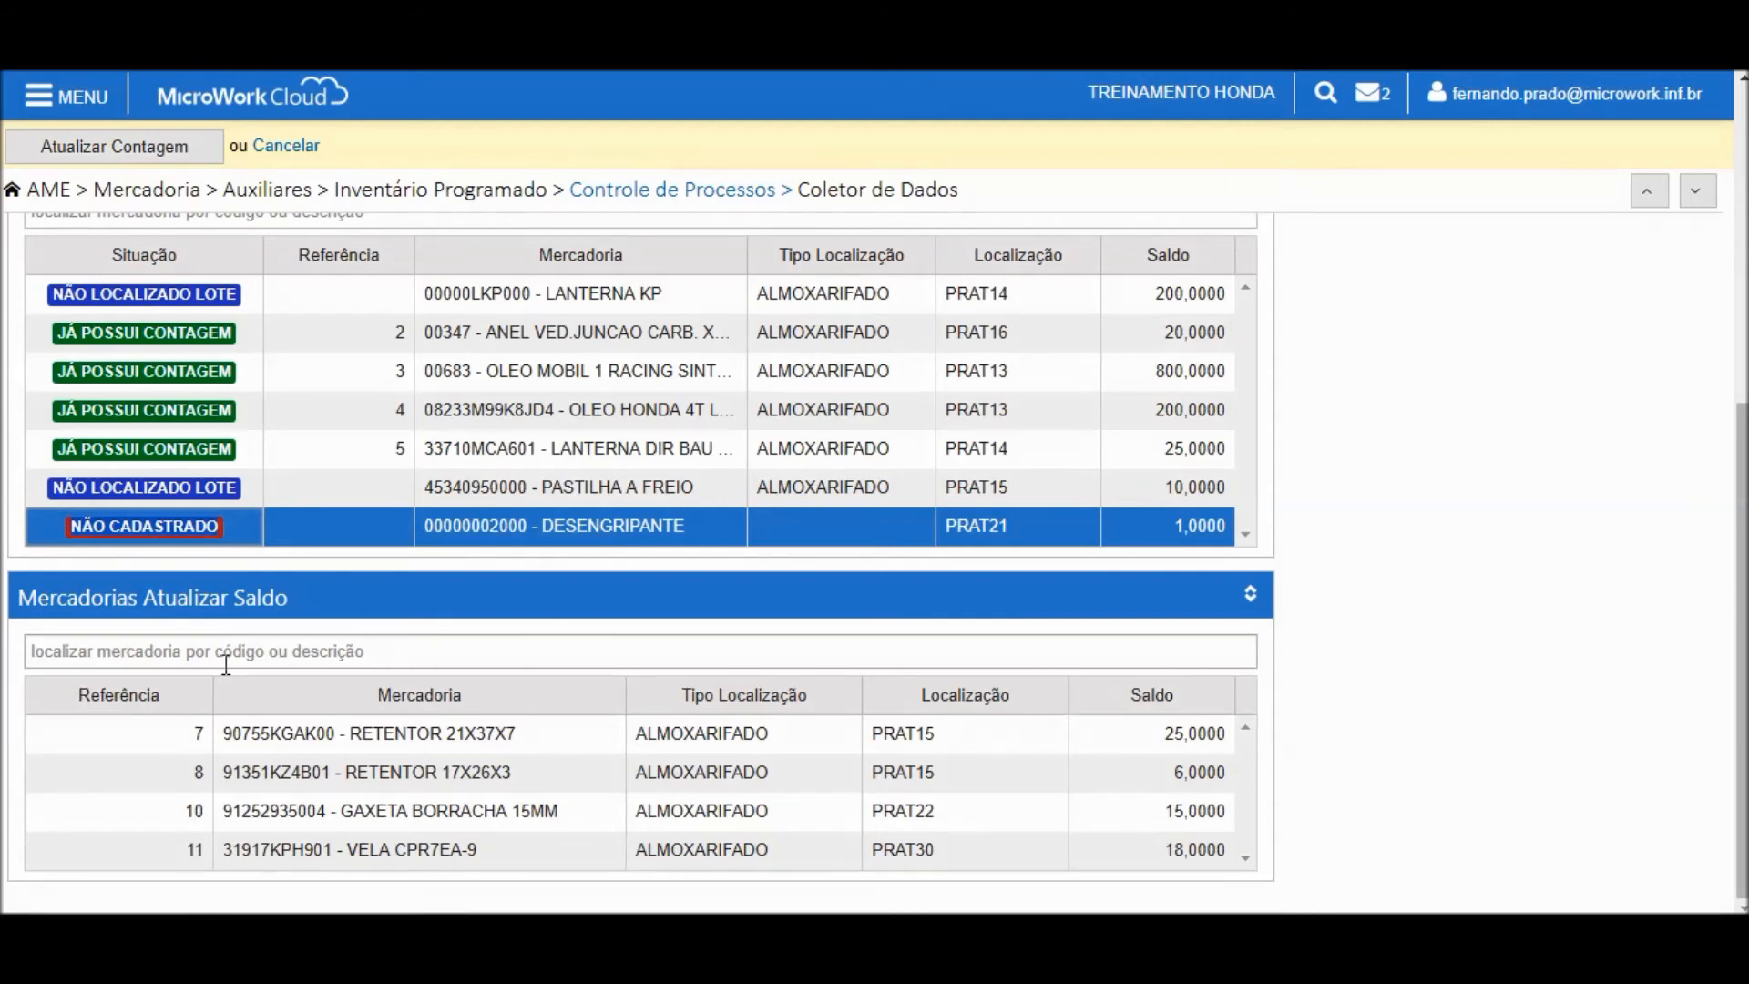
pyautogui.click(107, 152)
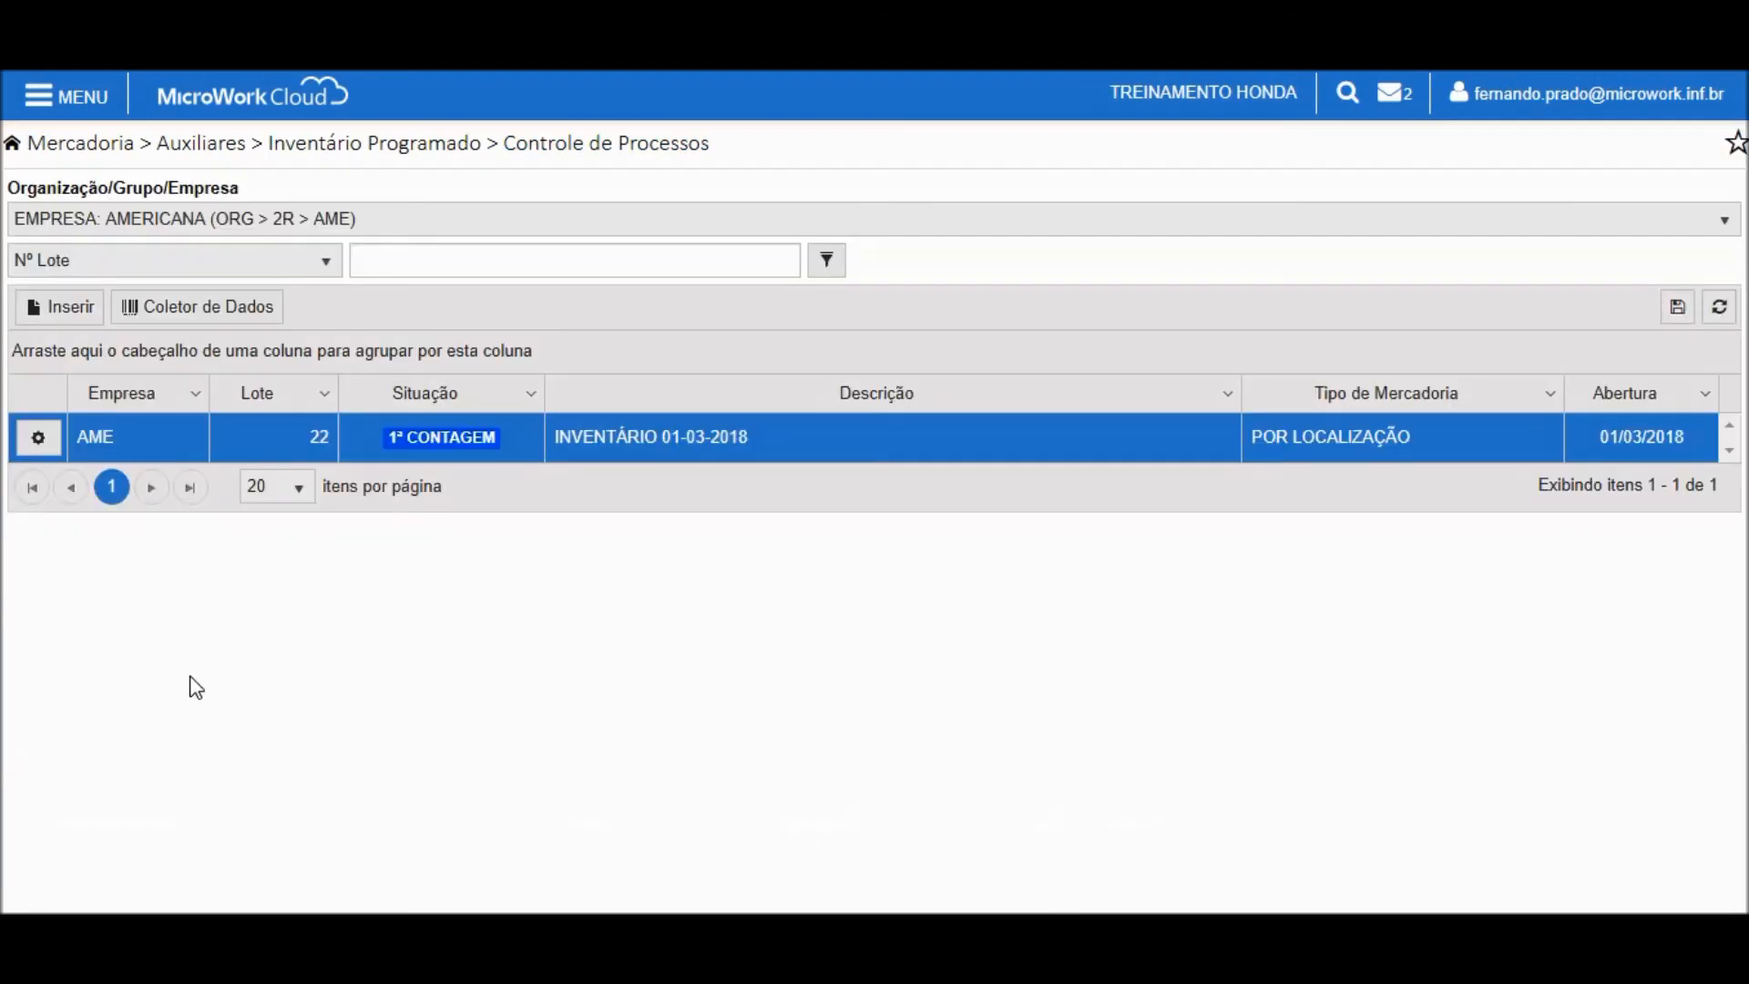
# Step: Print the entered-balances report (Imprimir Digitação) of lot 22 for 1ª CONTAGEM
pyautogui.click(50, 442)
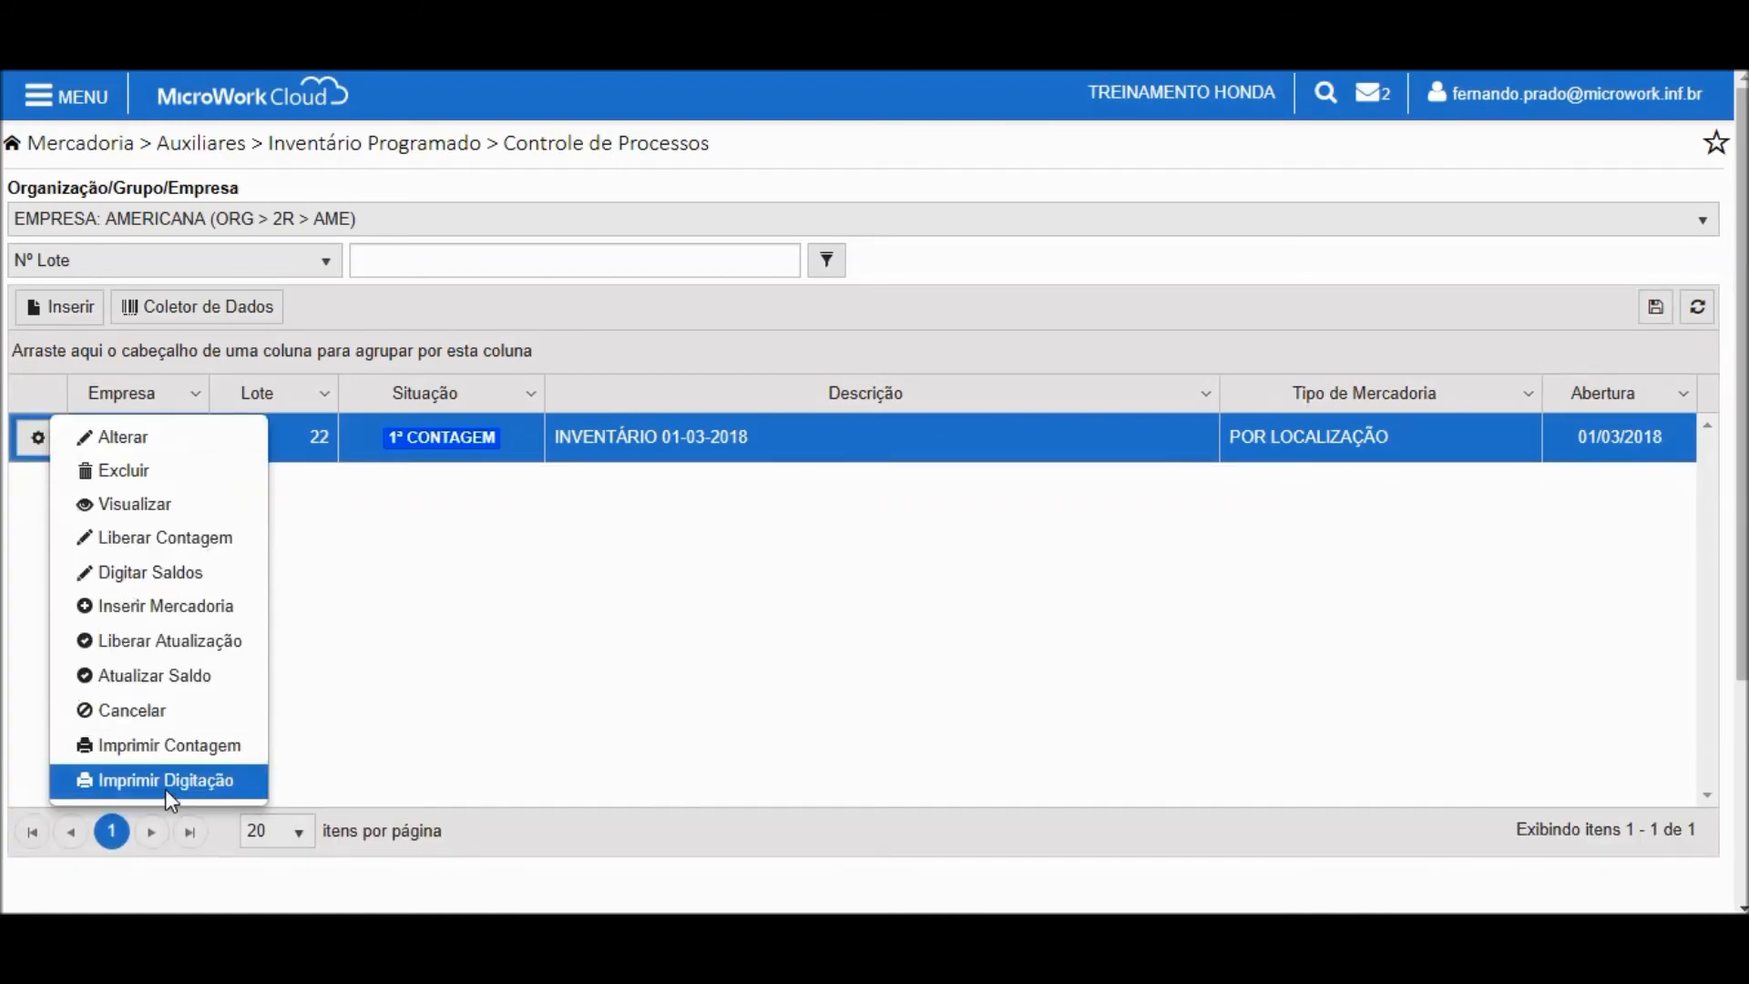
pyautogui.click(145, 785)
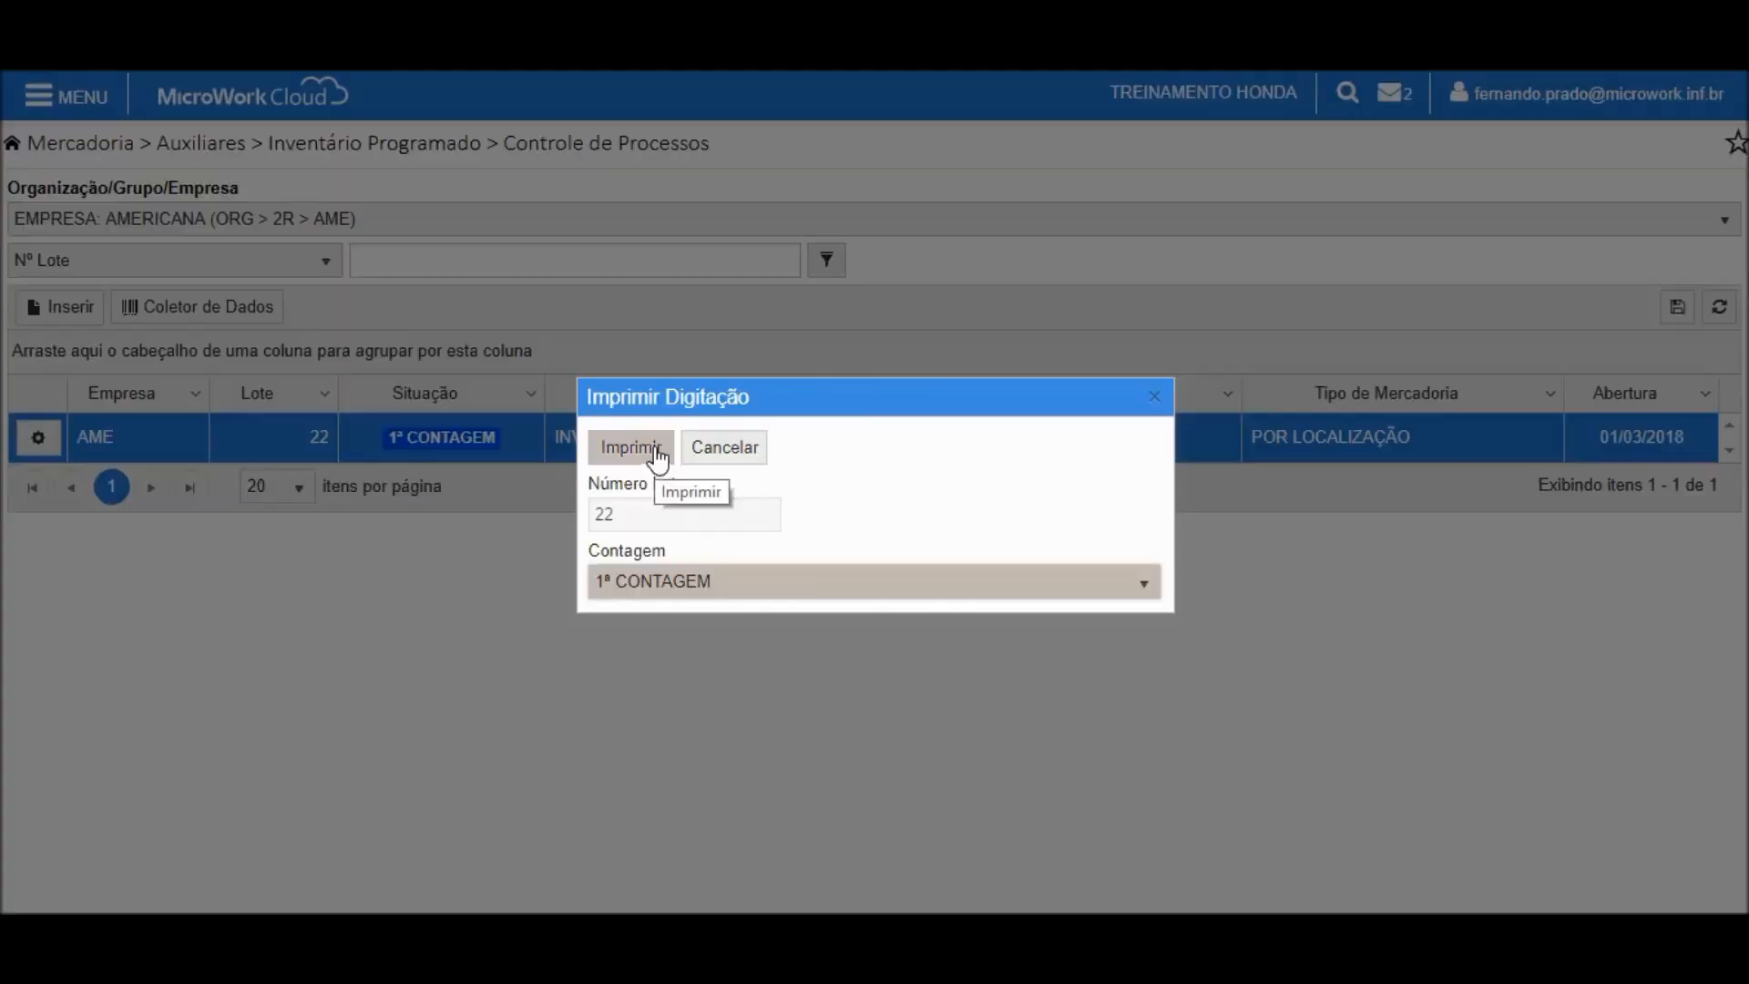
pyautogui.click(663, 455)
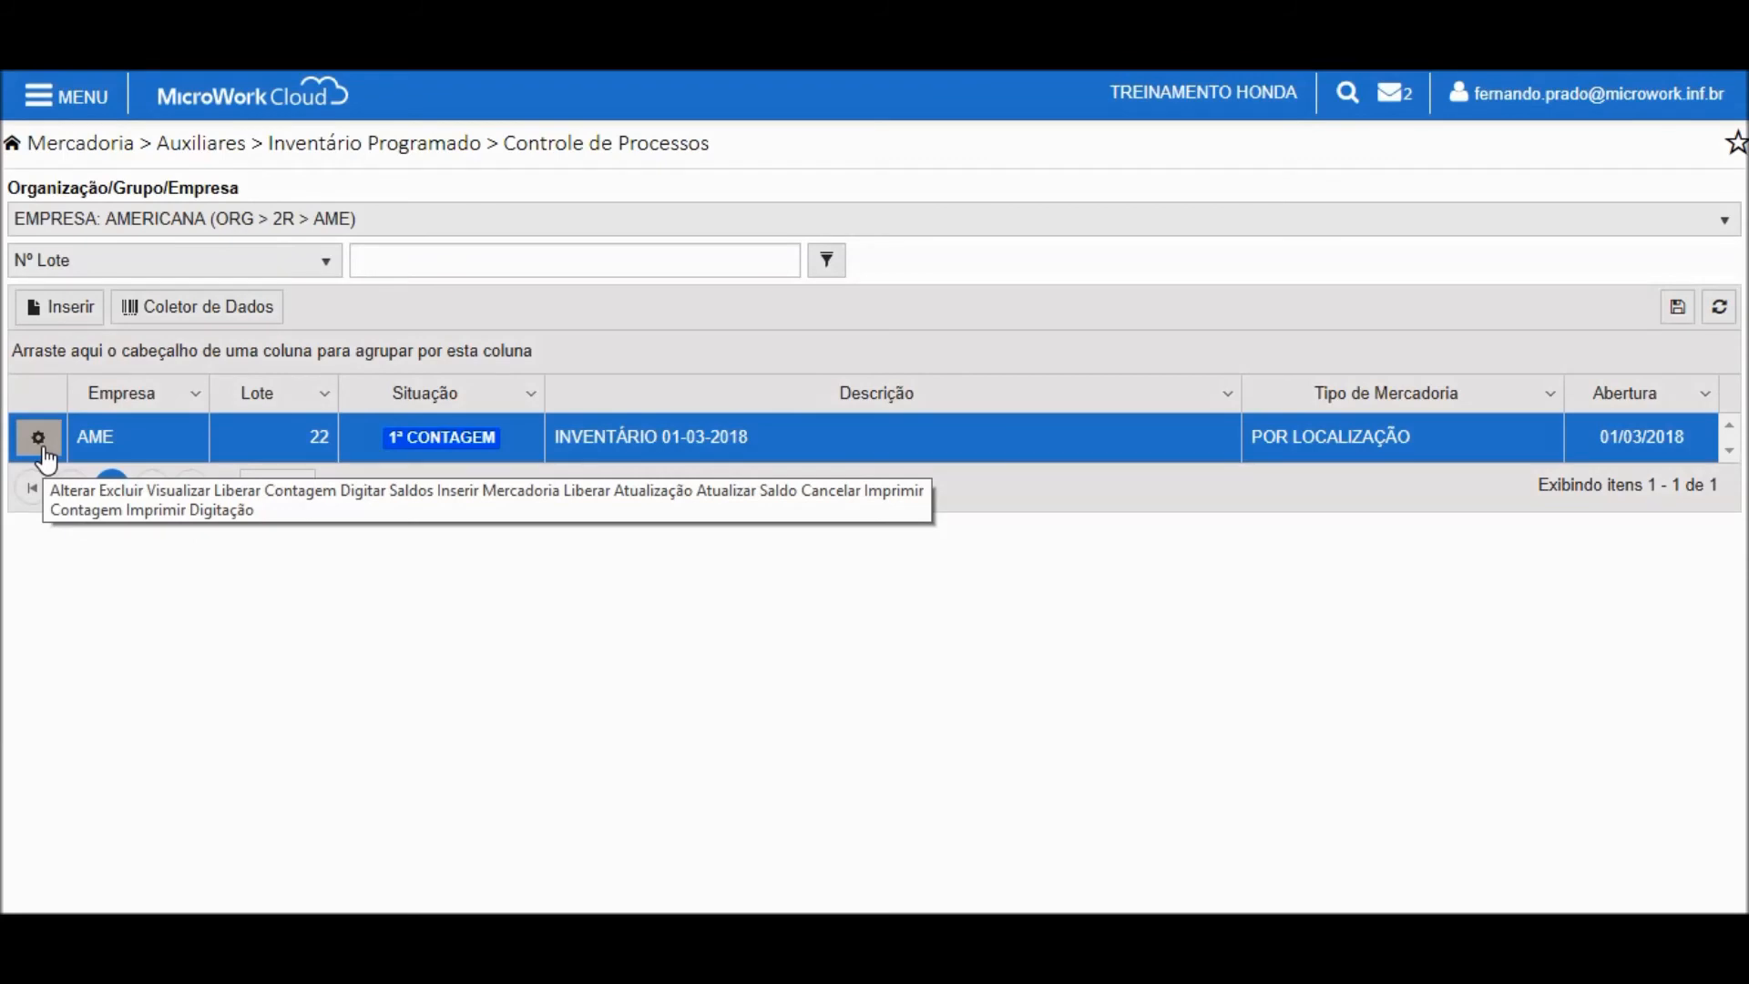
# Step: Release the current count of lot 22 (Liberar Contagem) and confirm the release
pyautogui.click(45, 450)
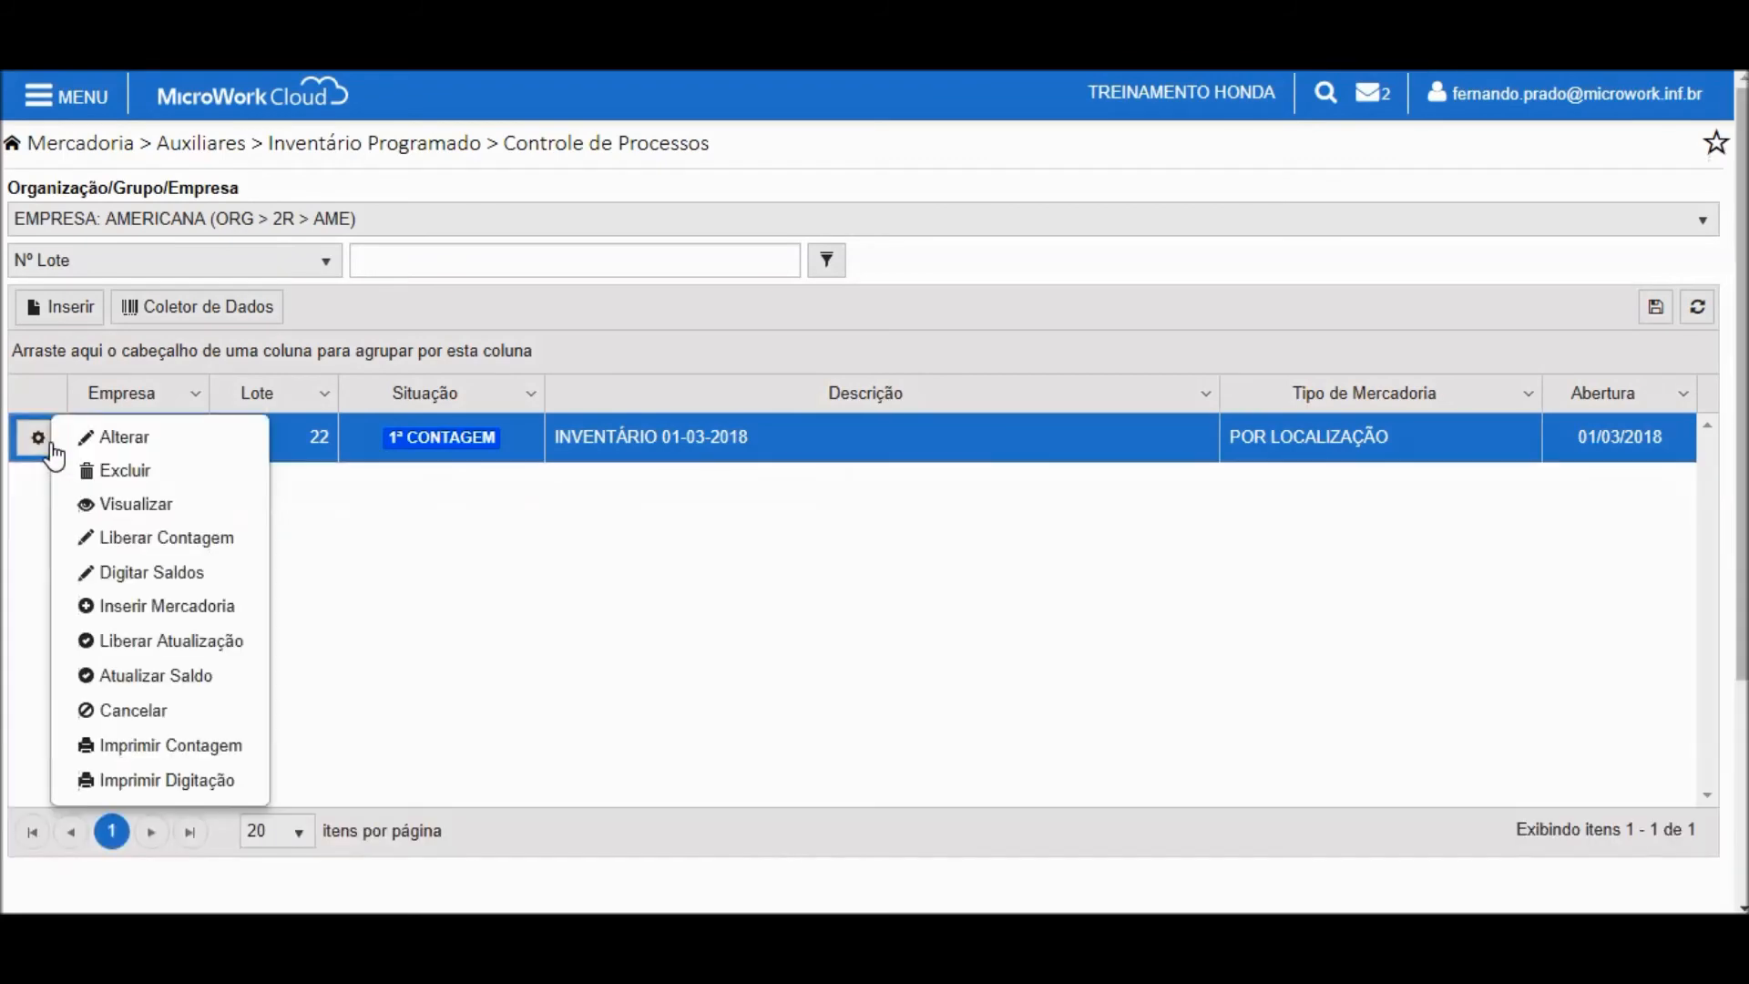
pyautogui.click(186, 547)
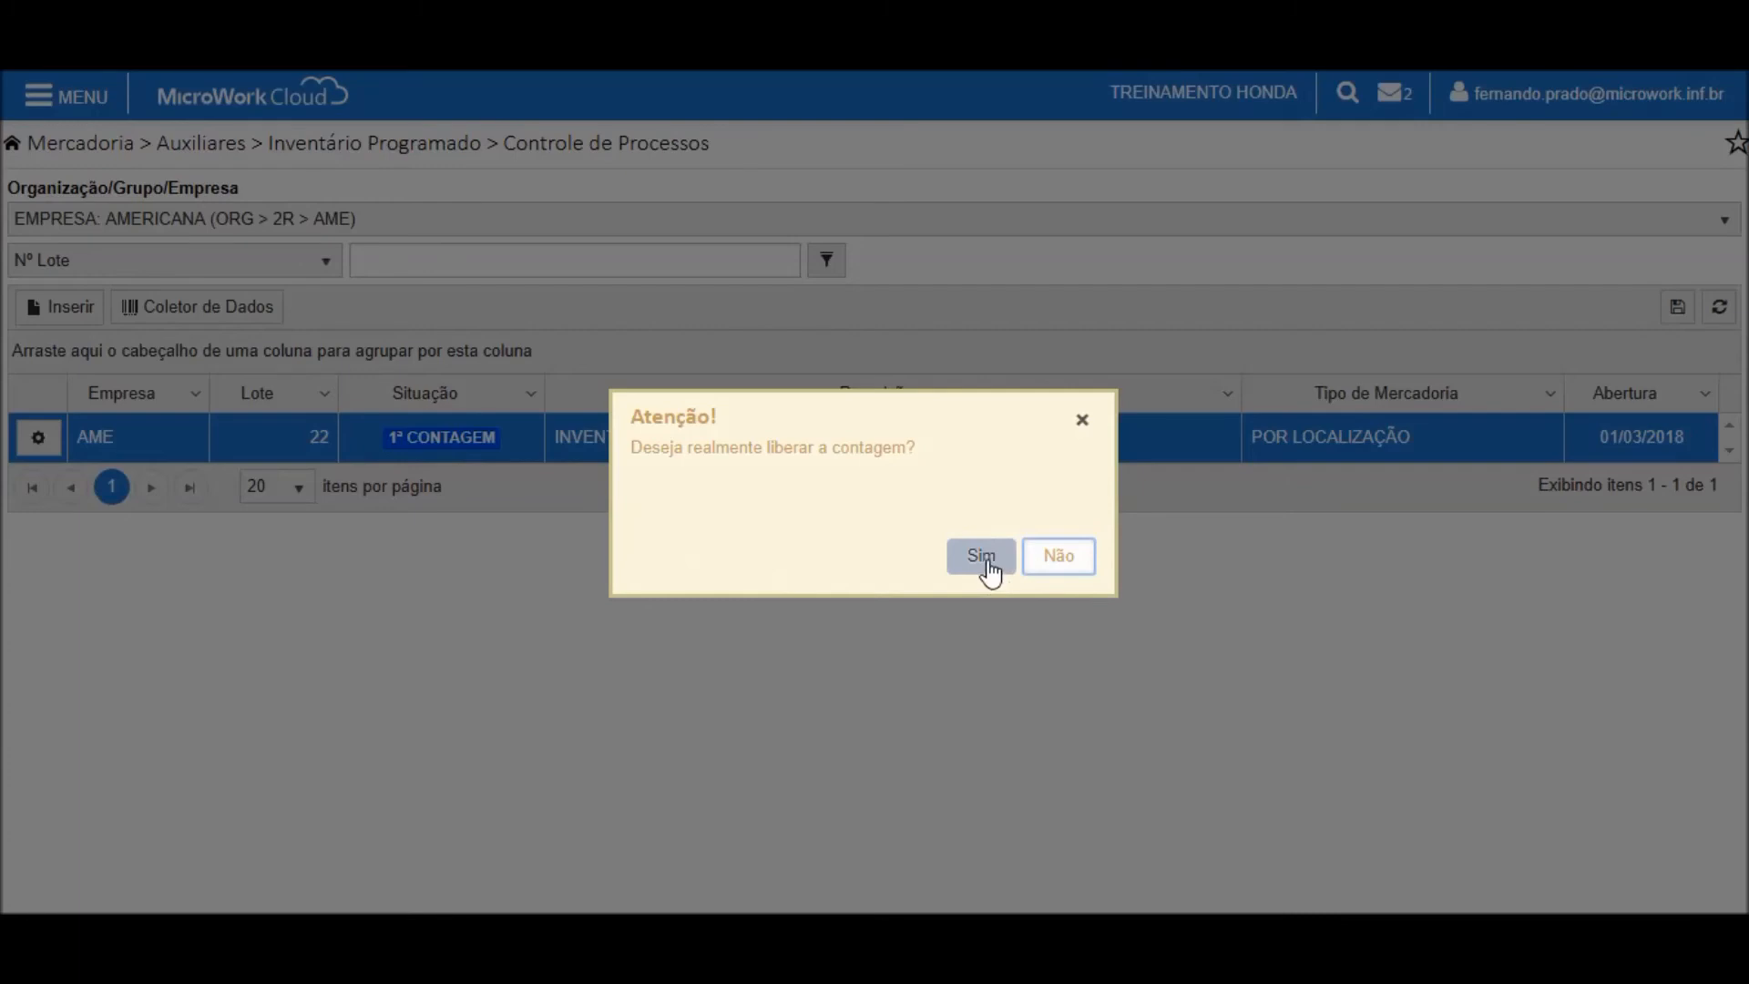
pyautogui.click(988, 570)
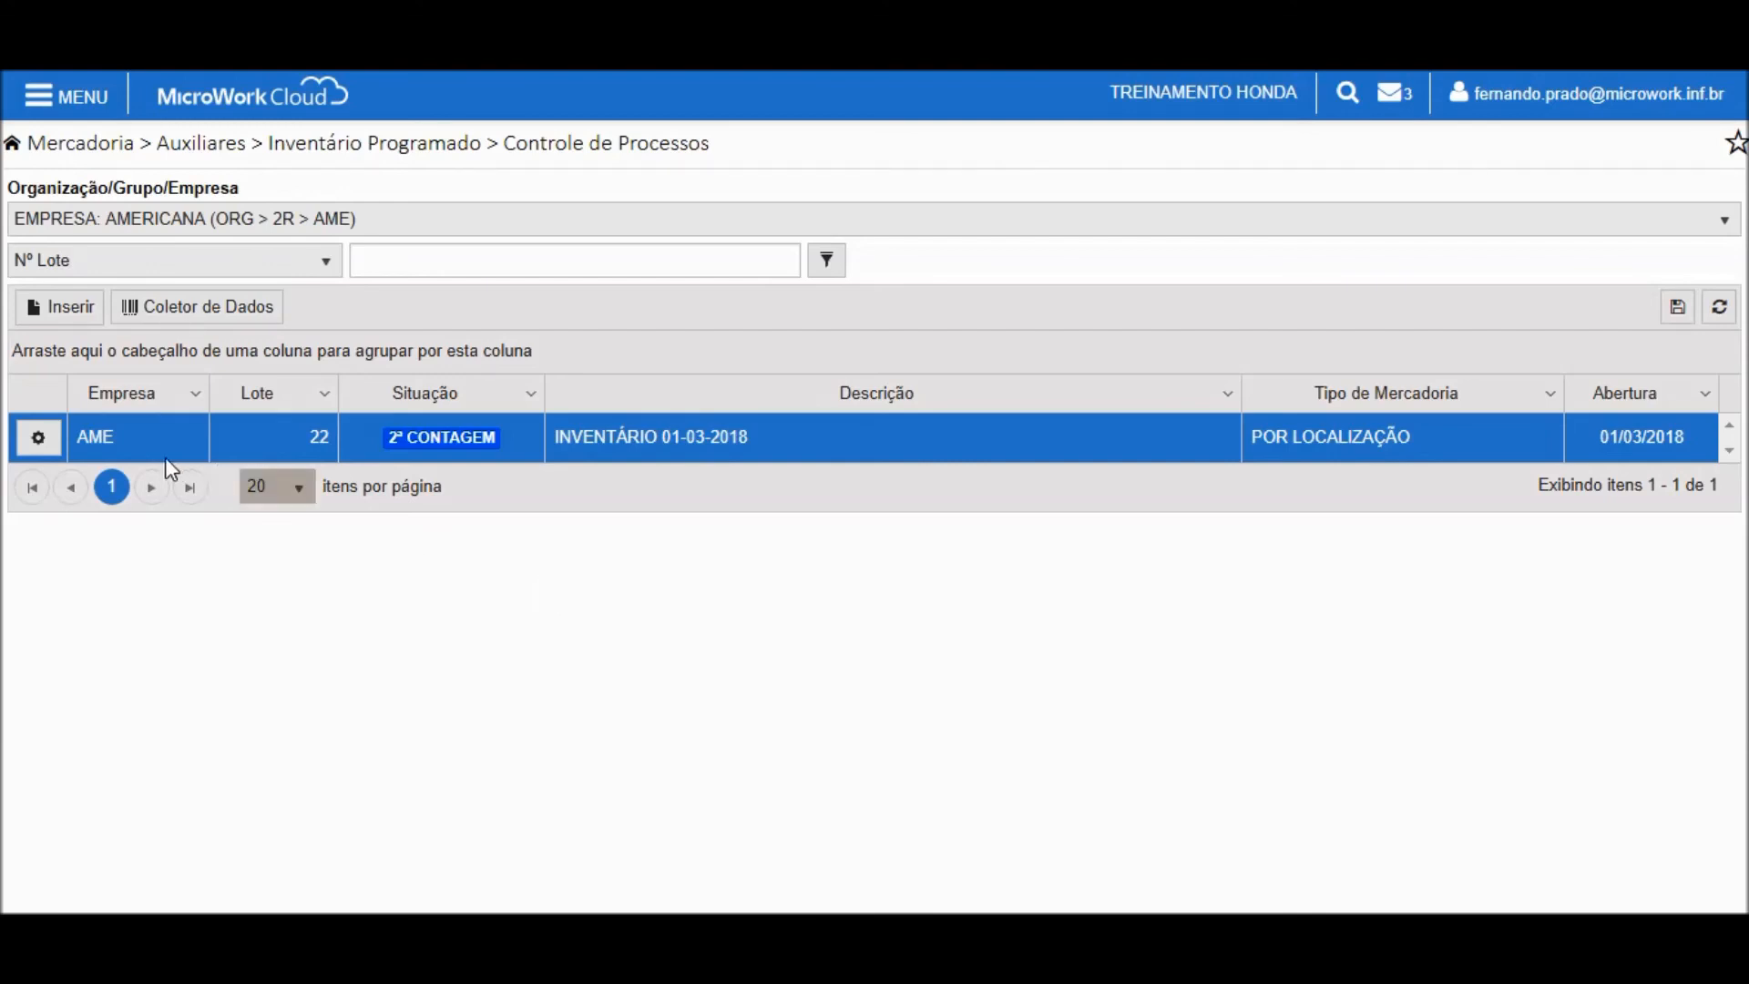
# Step: Release lot 22 for updating (Liberar Atualização) and confirm
pyautogui.click(38, 438)
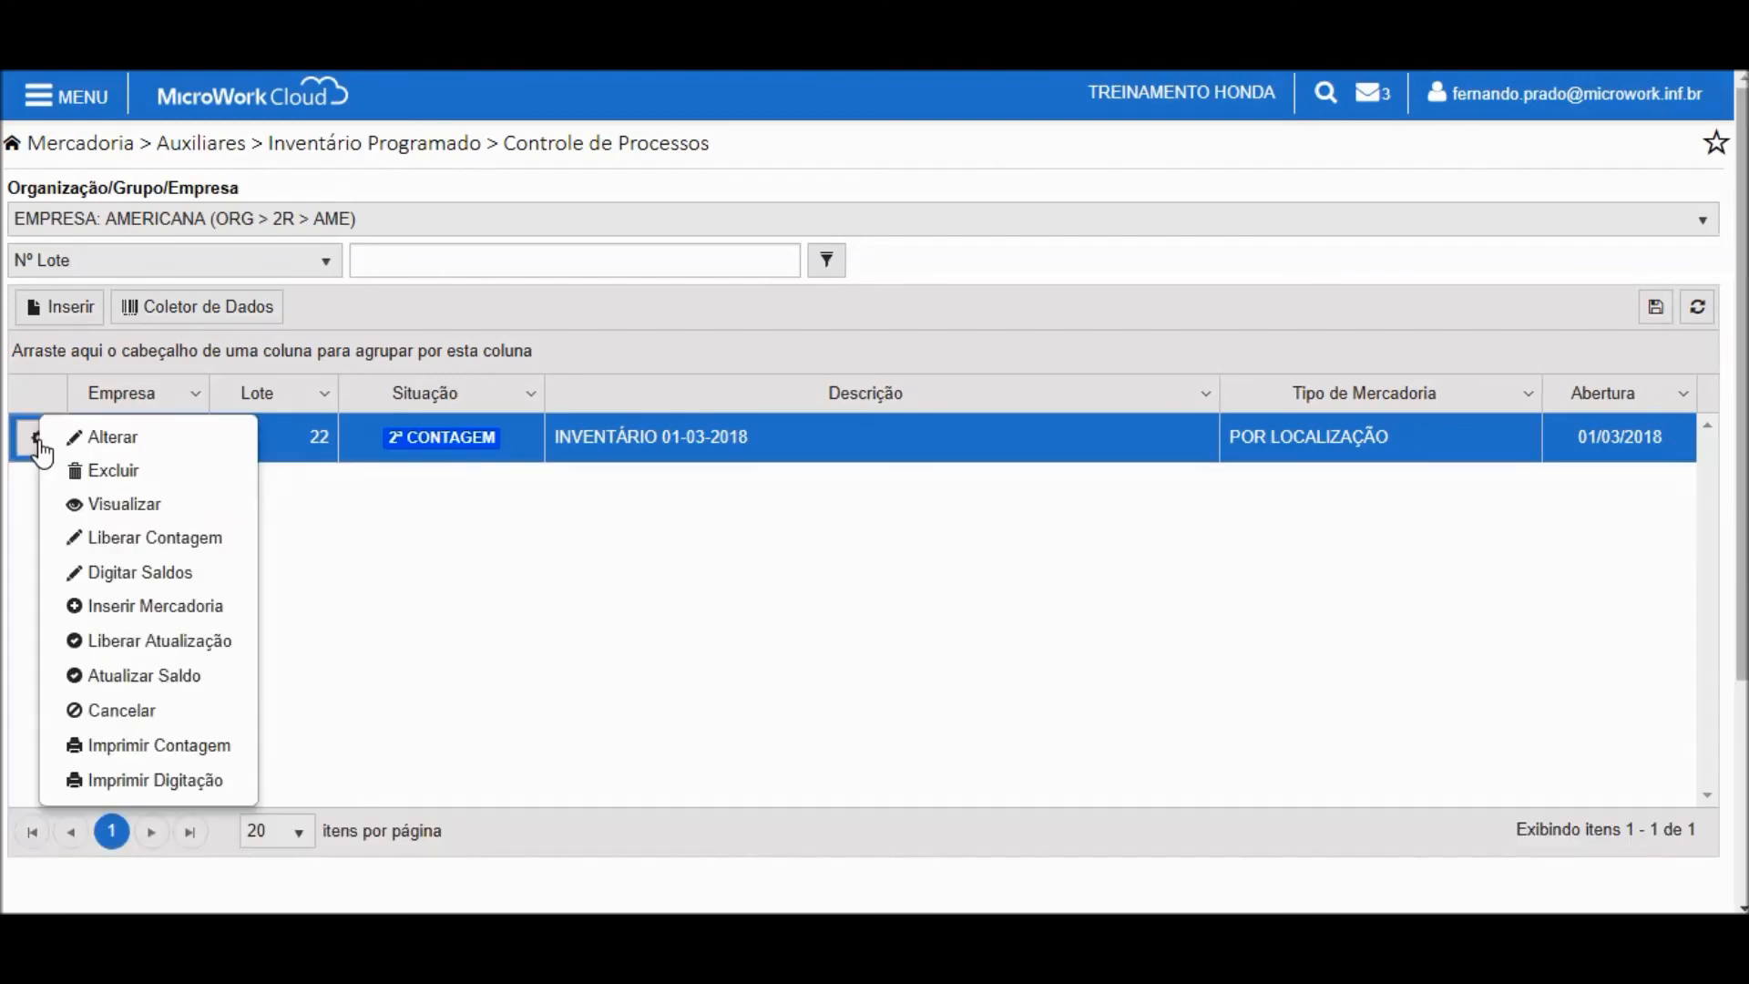
pyautogui.click(217, 650)
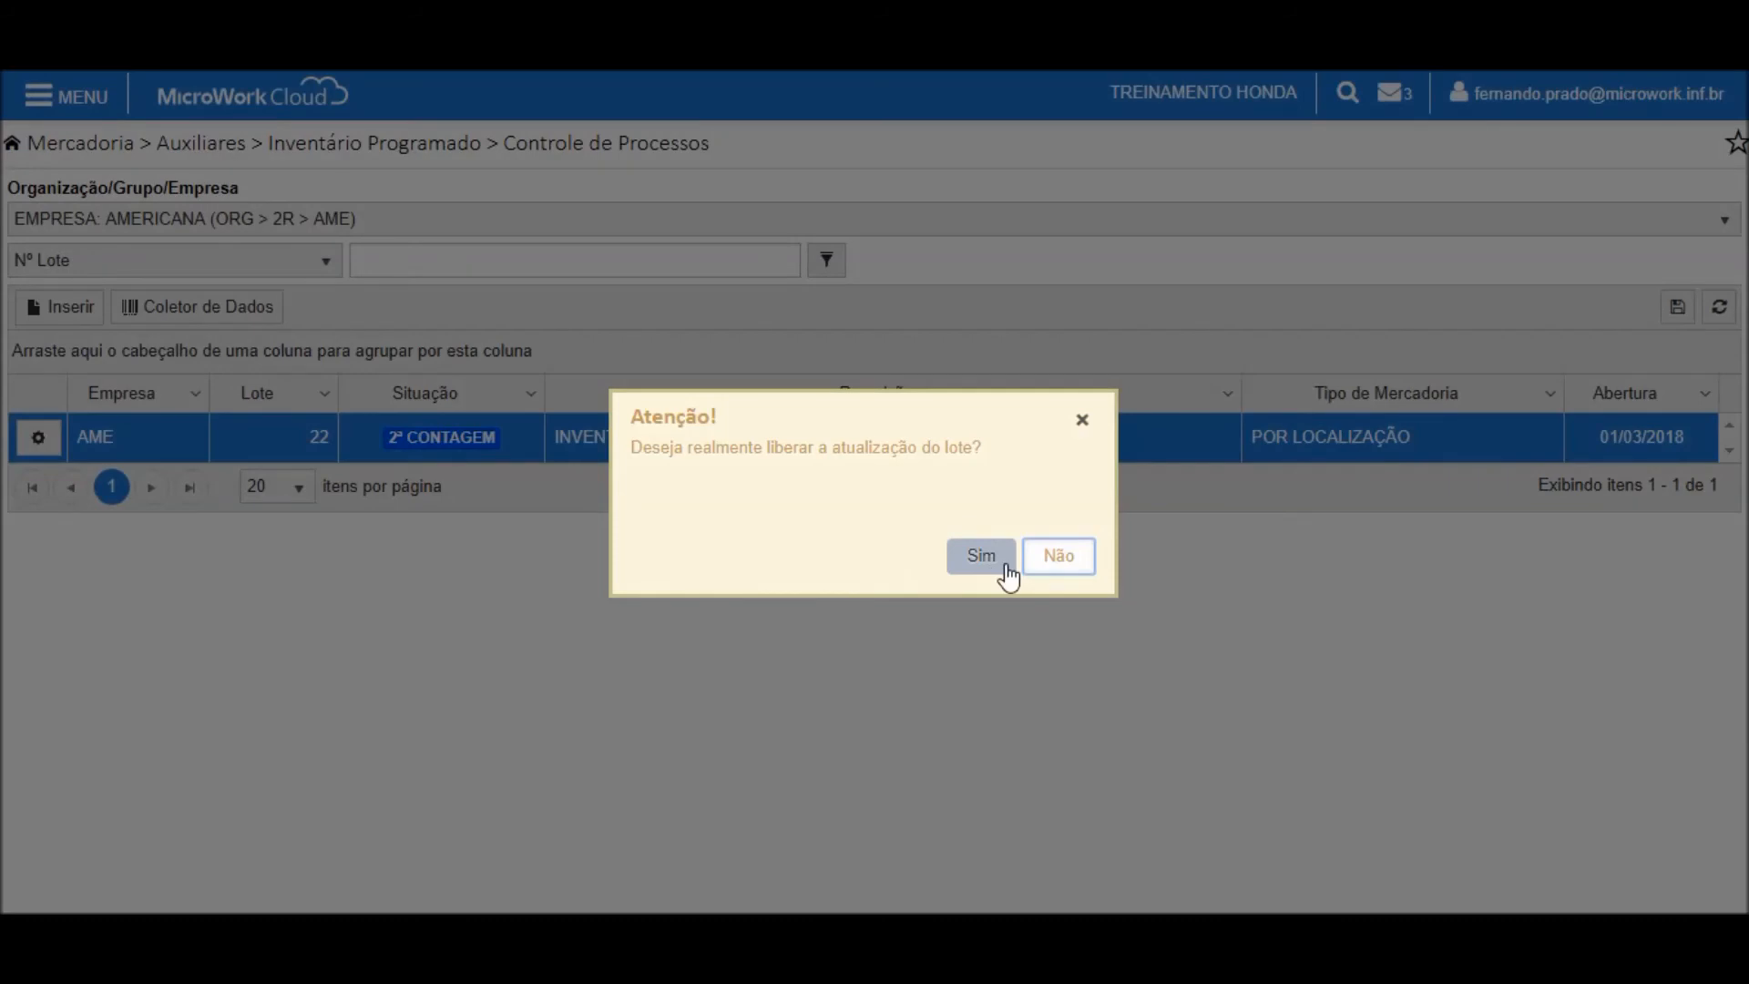
pyautogui.click(1007, 574)
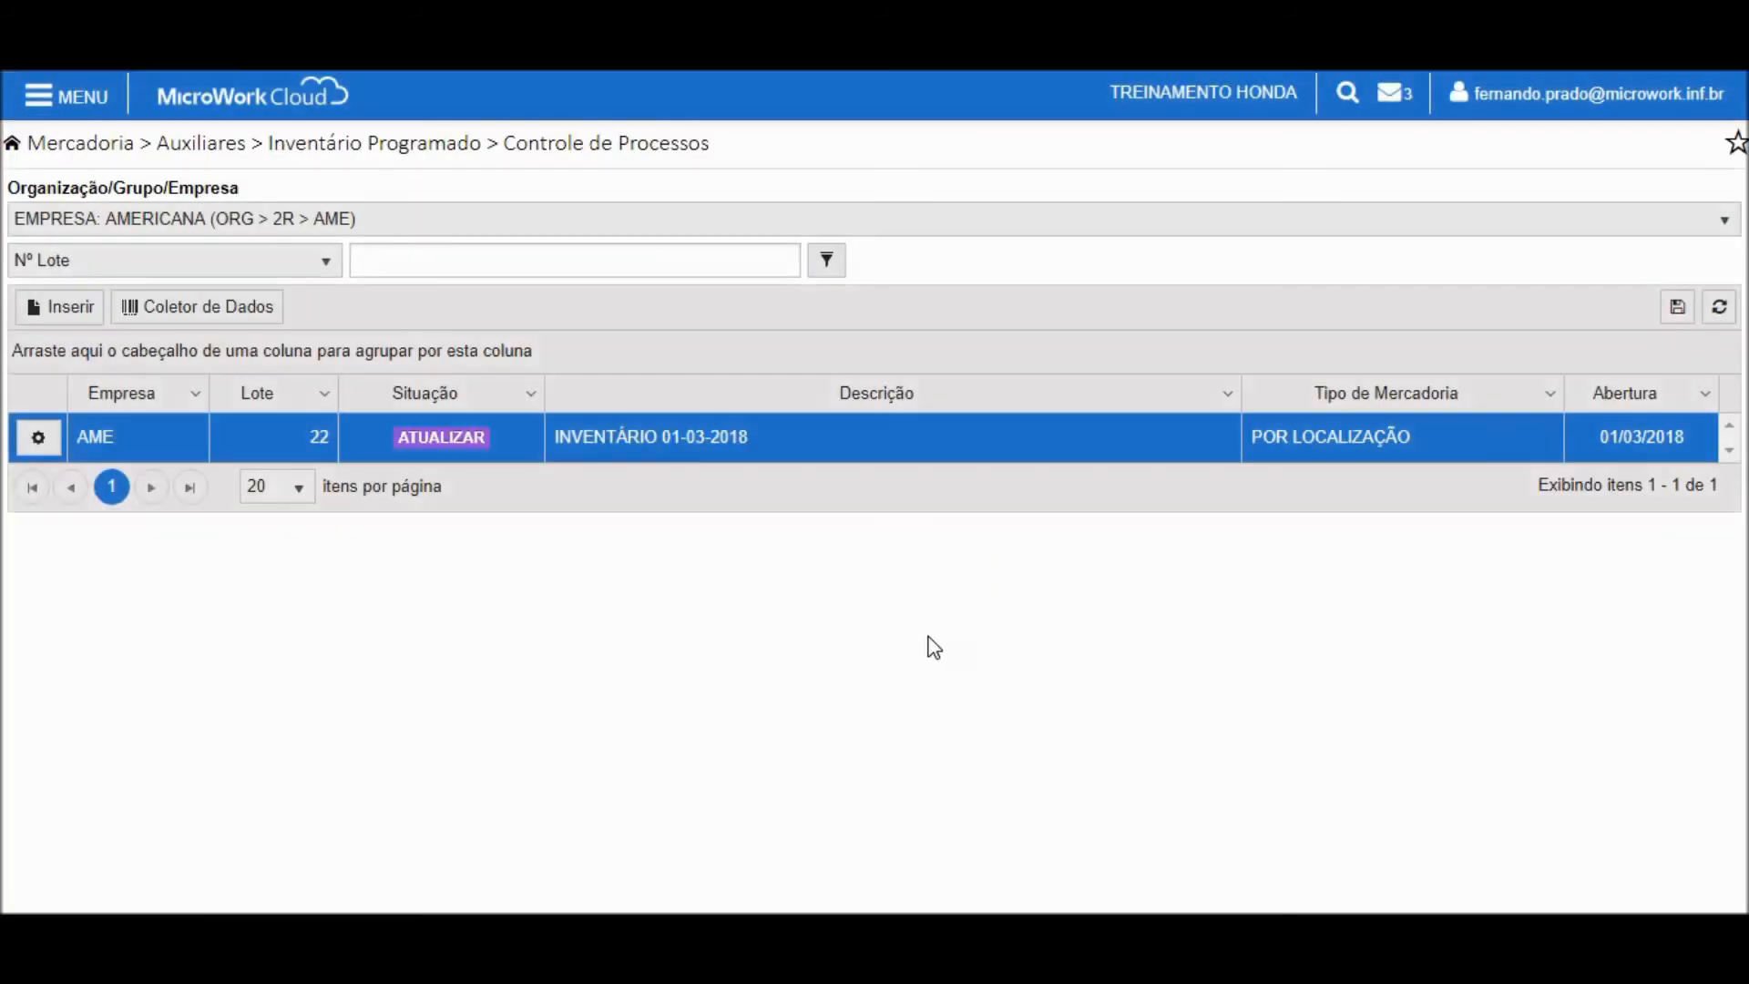
# Step: Update the stock balance of lot 22 (Atualizar Saldo), confirming completion despite the items with balance divergence
pyautogui.click(37, 437)
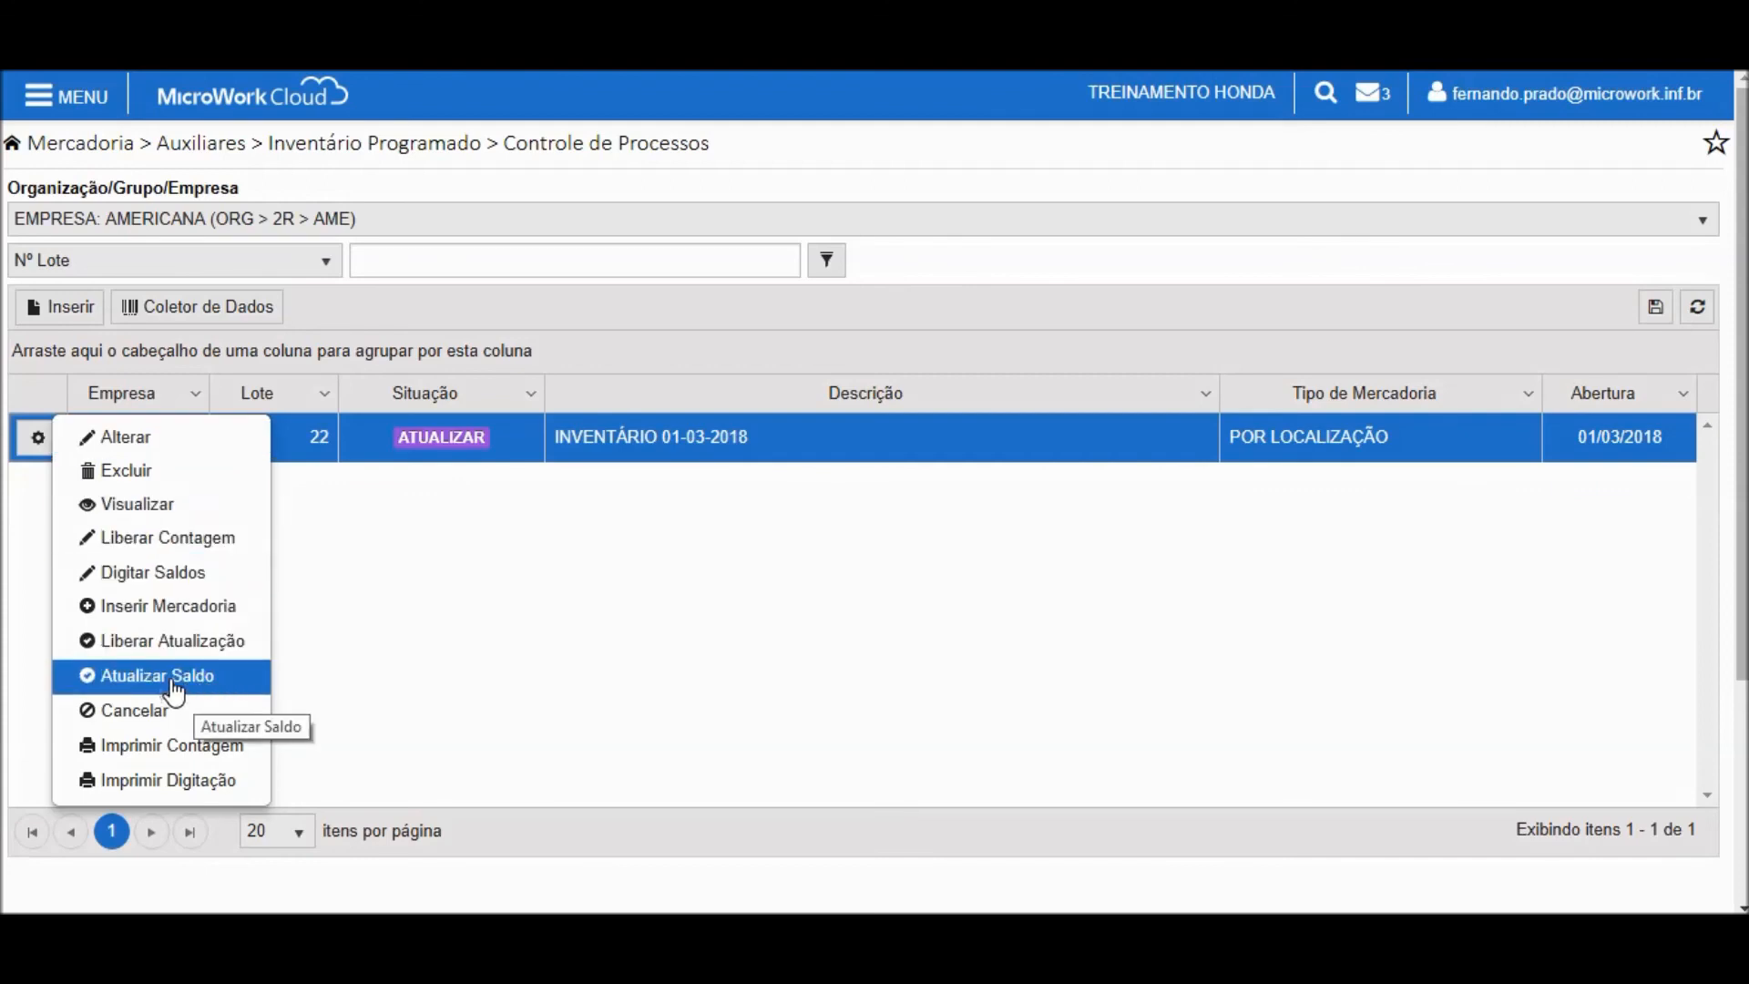
pyautogui.click(229, 685)
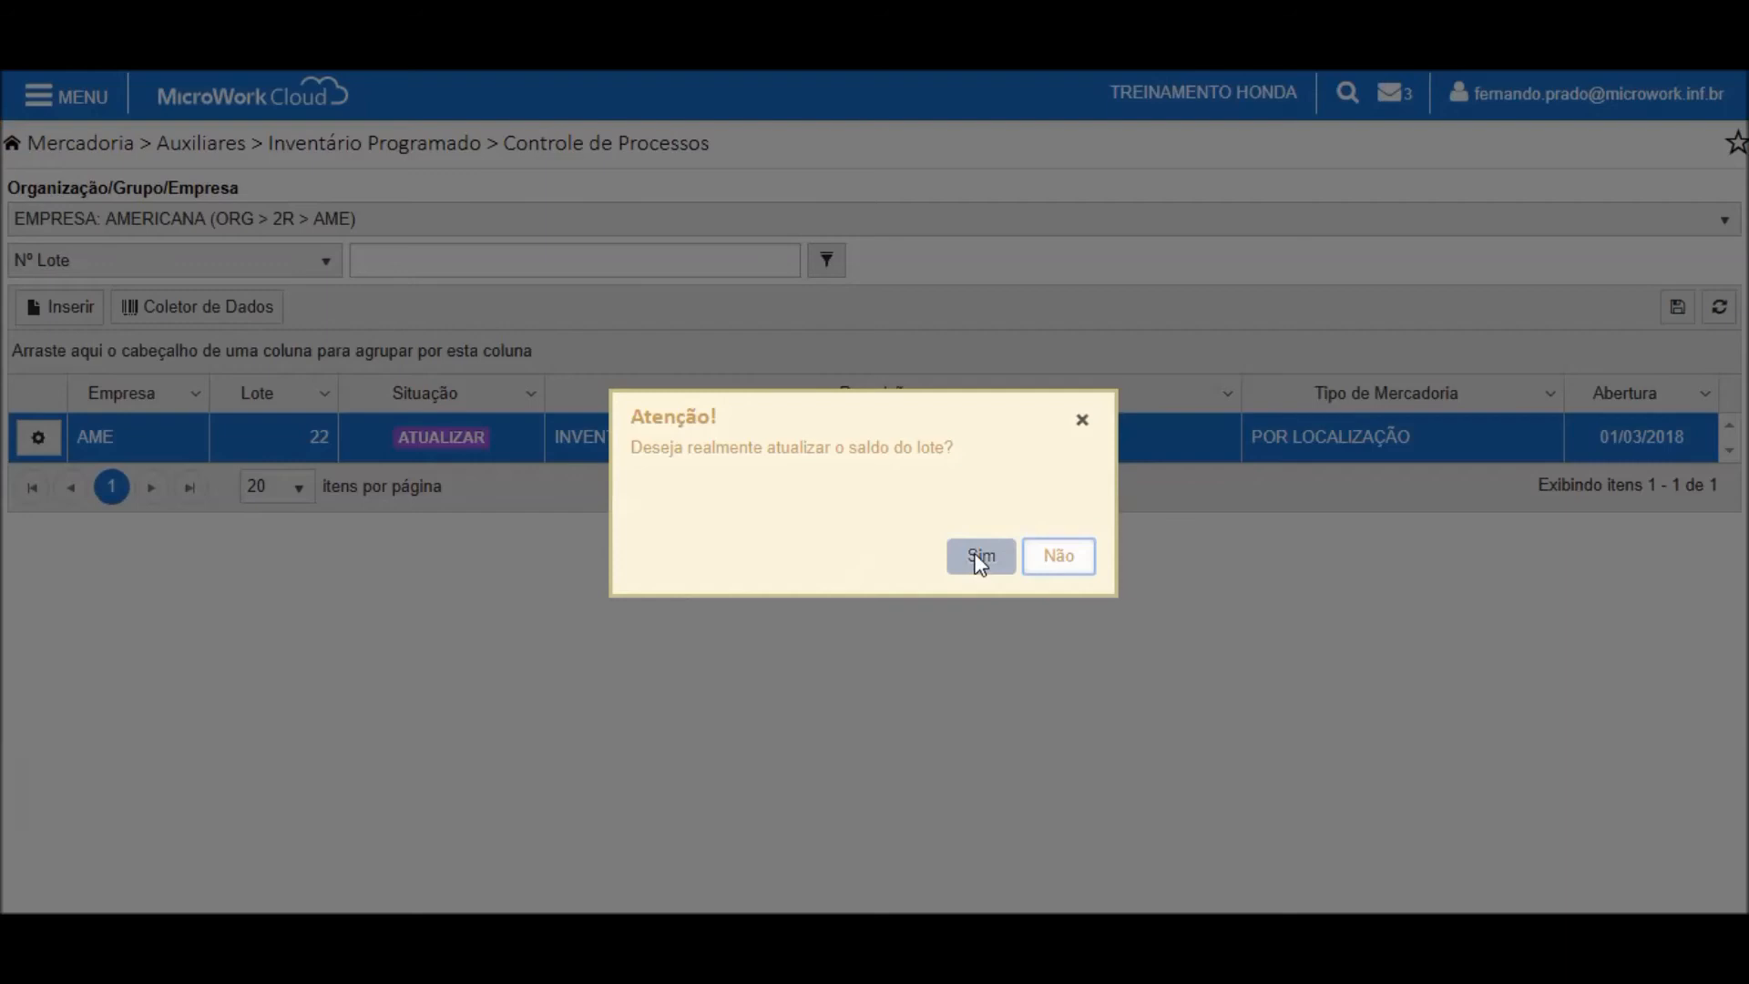
pyautogui.click(981, 559)
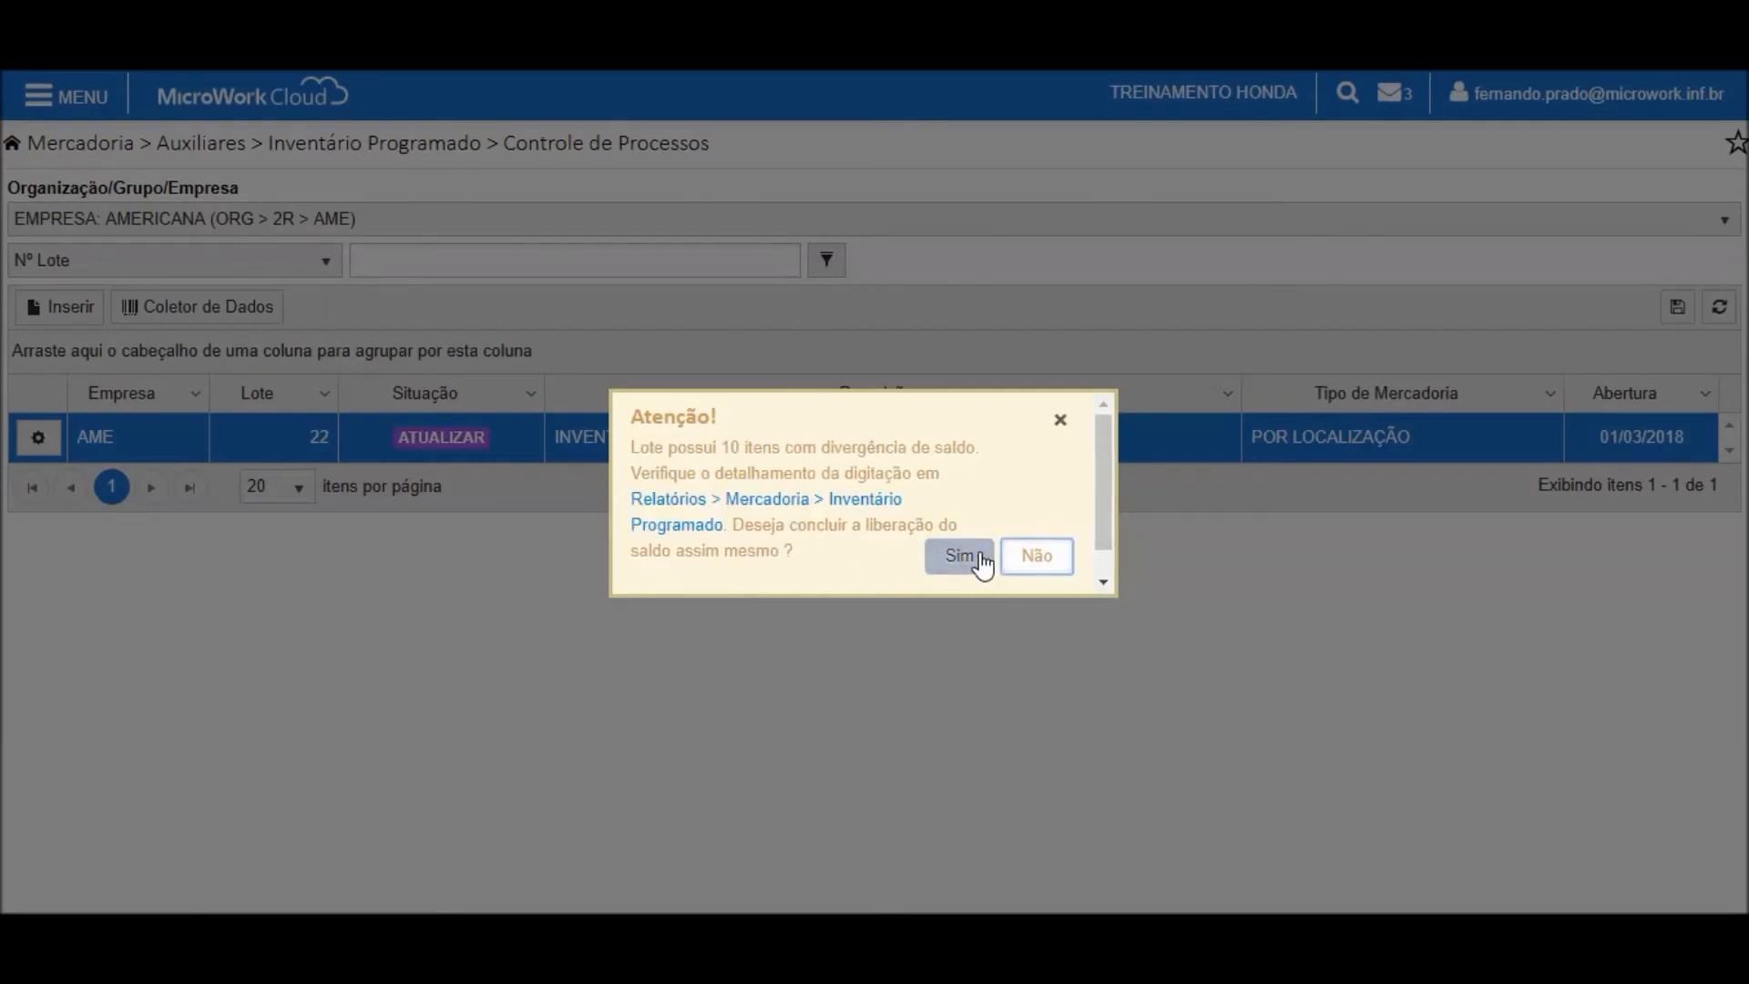
pyautogui.click(981, 559)
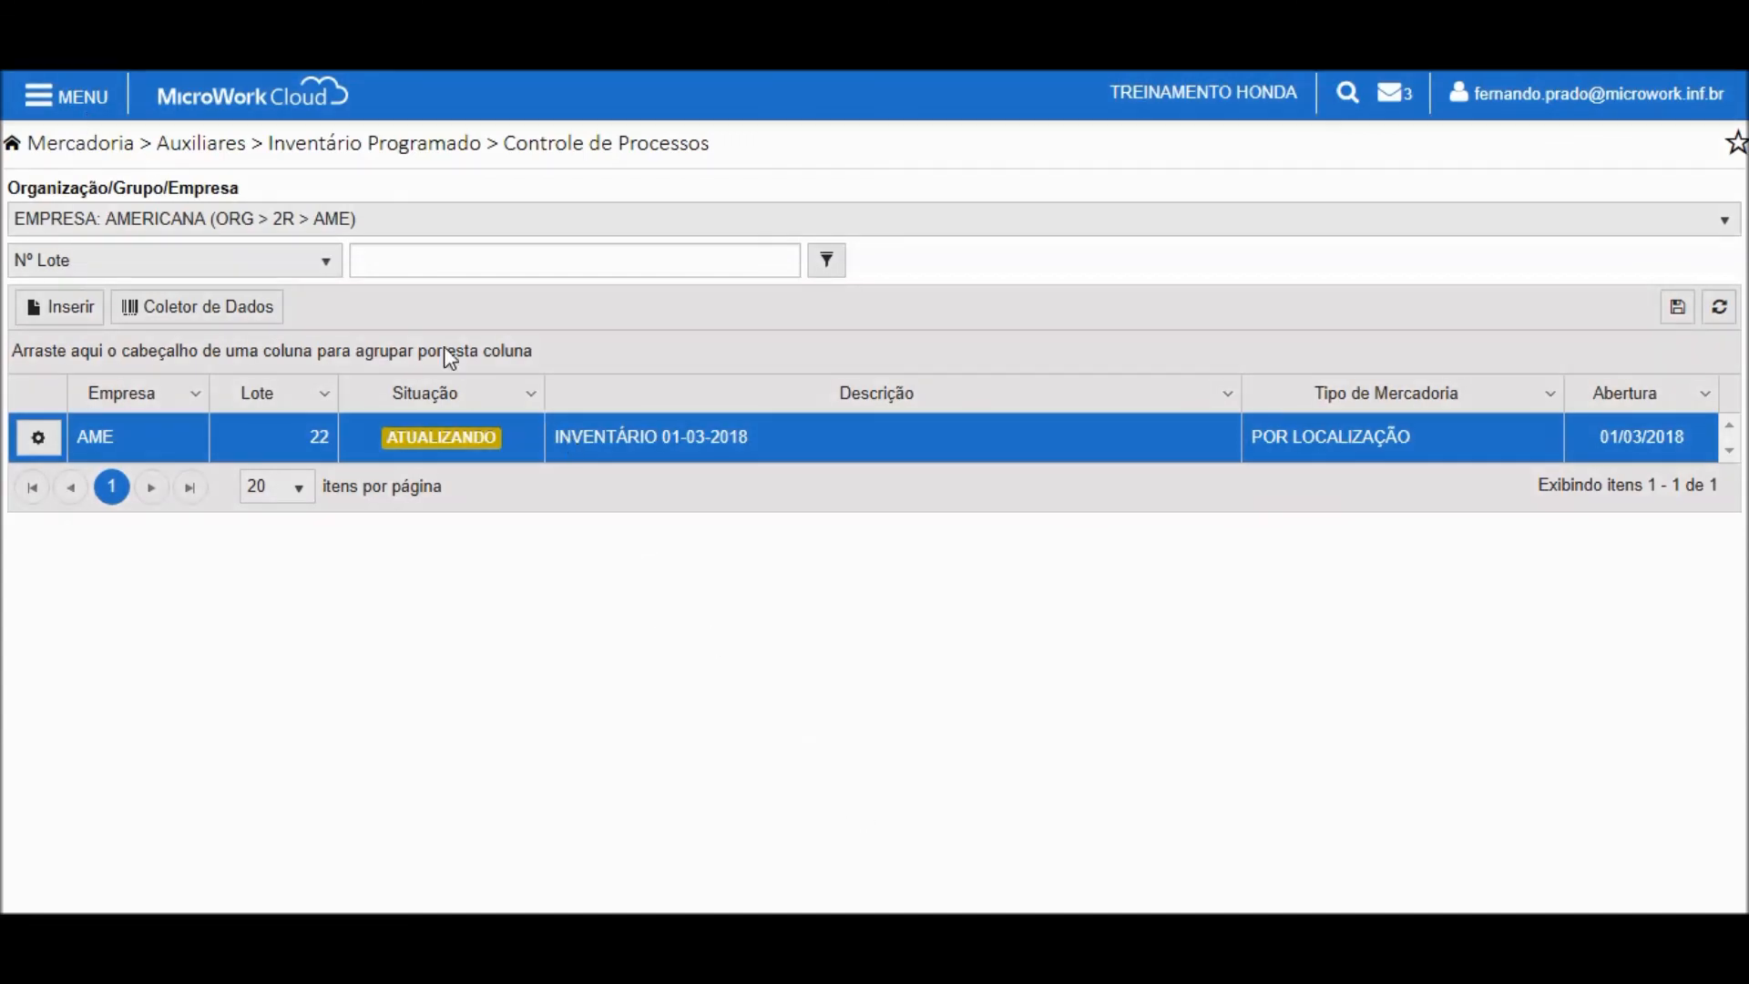
# Step: Open the Inventário Programado goods report and choose the MicroWork layout APURAÇÃO SALDOS E CUSTOS
pyautogui.click(74, 96)
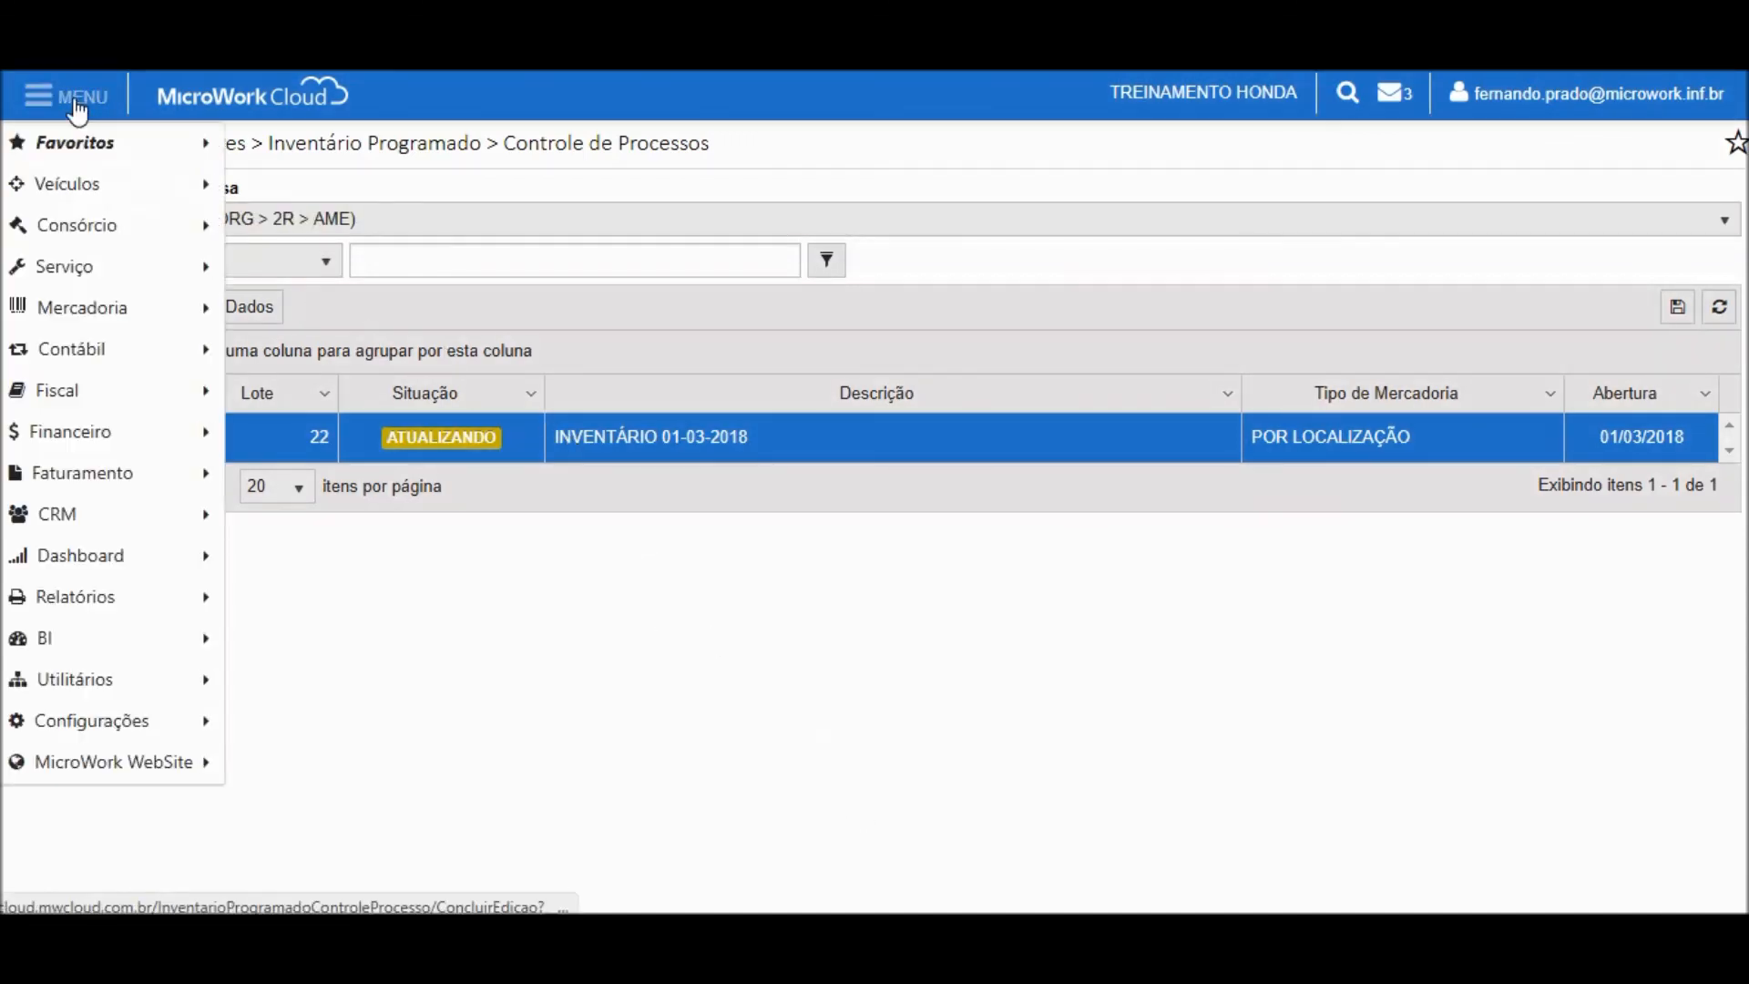
pyautogui.moveTo(77, 606)
pyautogui.moveTo(298, 733)
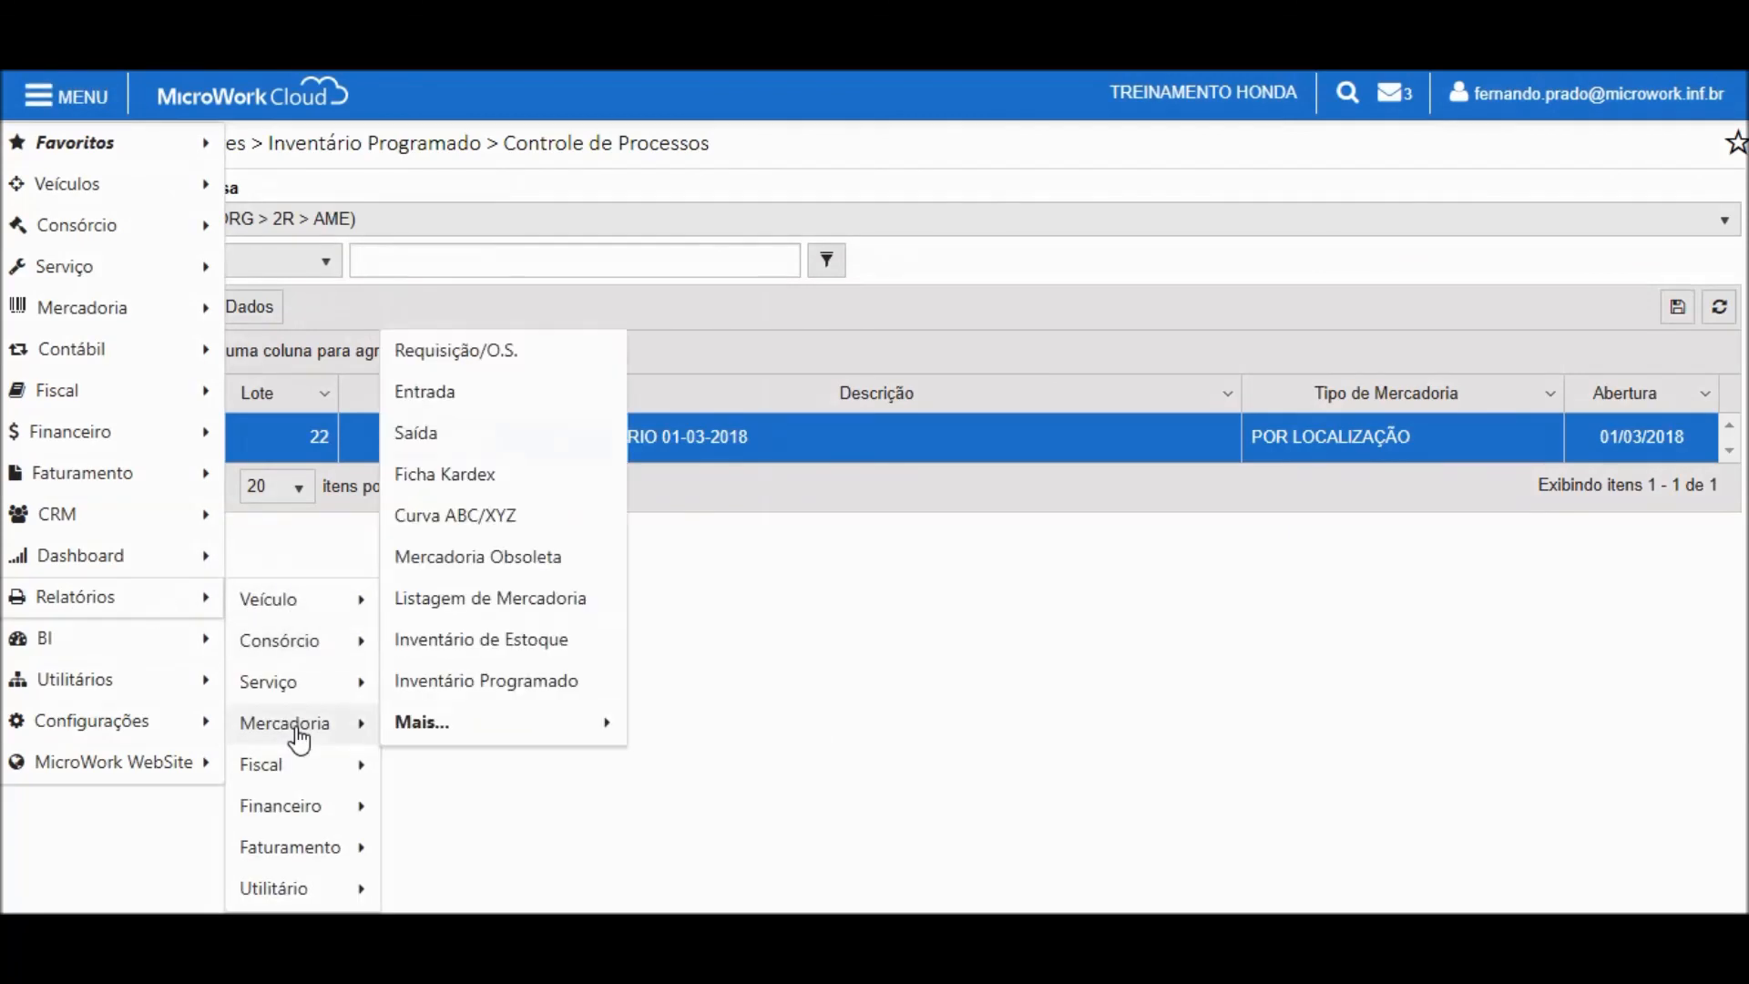
pyautogui.click(501, 685)
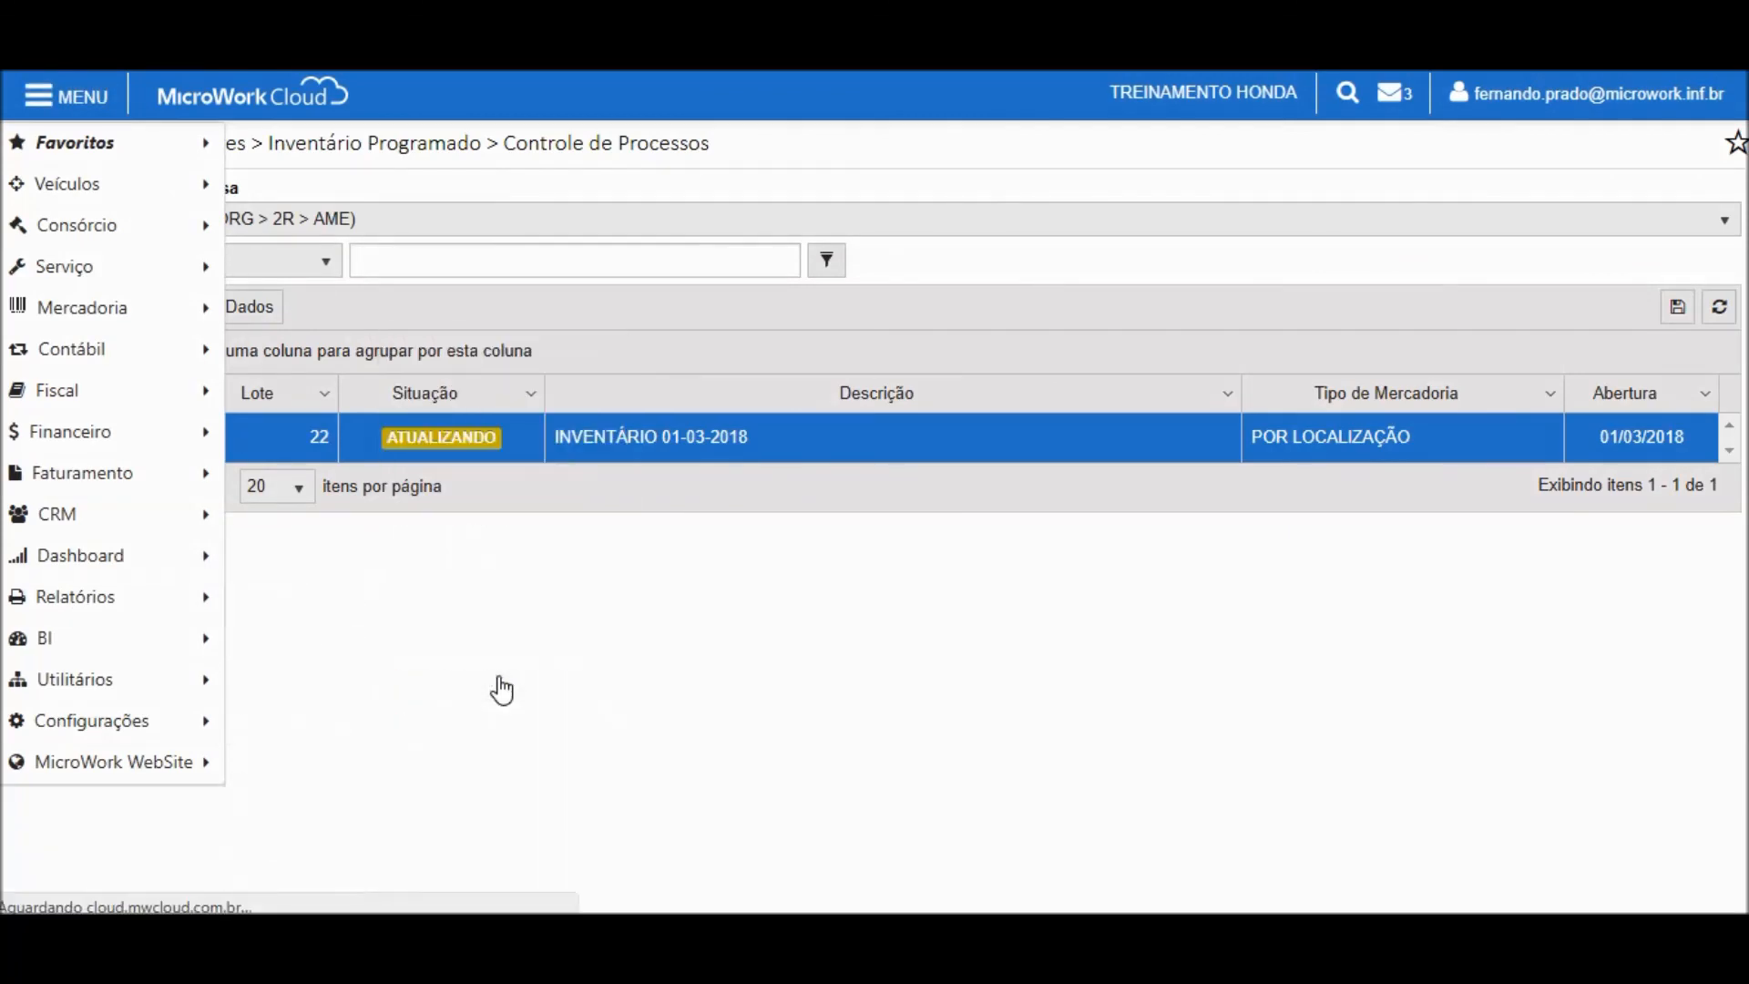
pyautogui.click(98, 406)
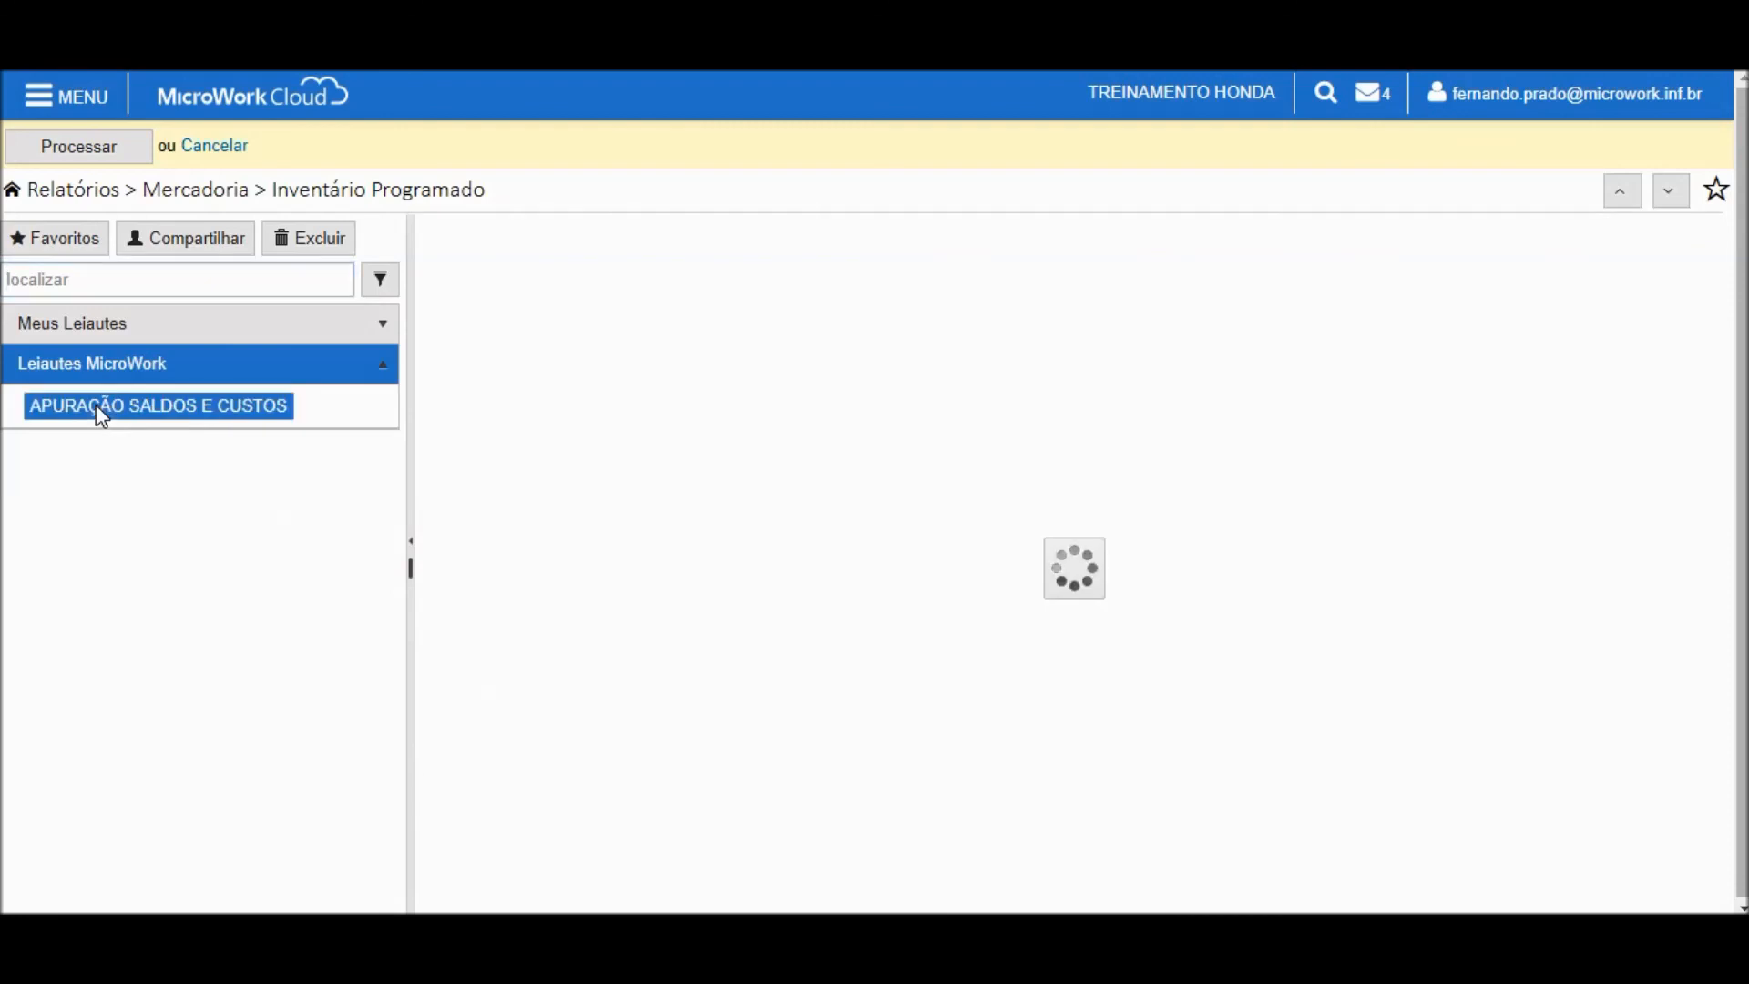
# Step: Filter the report by lot 22, turn off the restriction to goods with balance differences, and process it
pyautogui.click(476, 441)
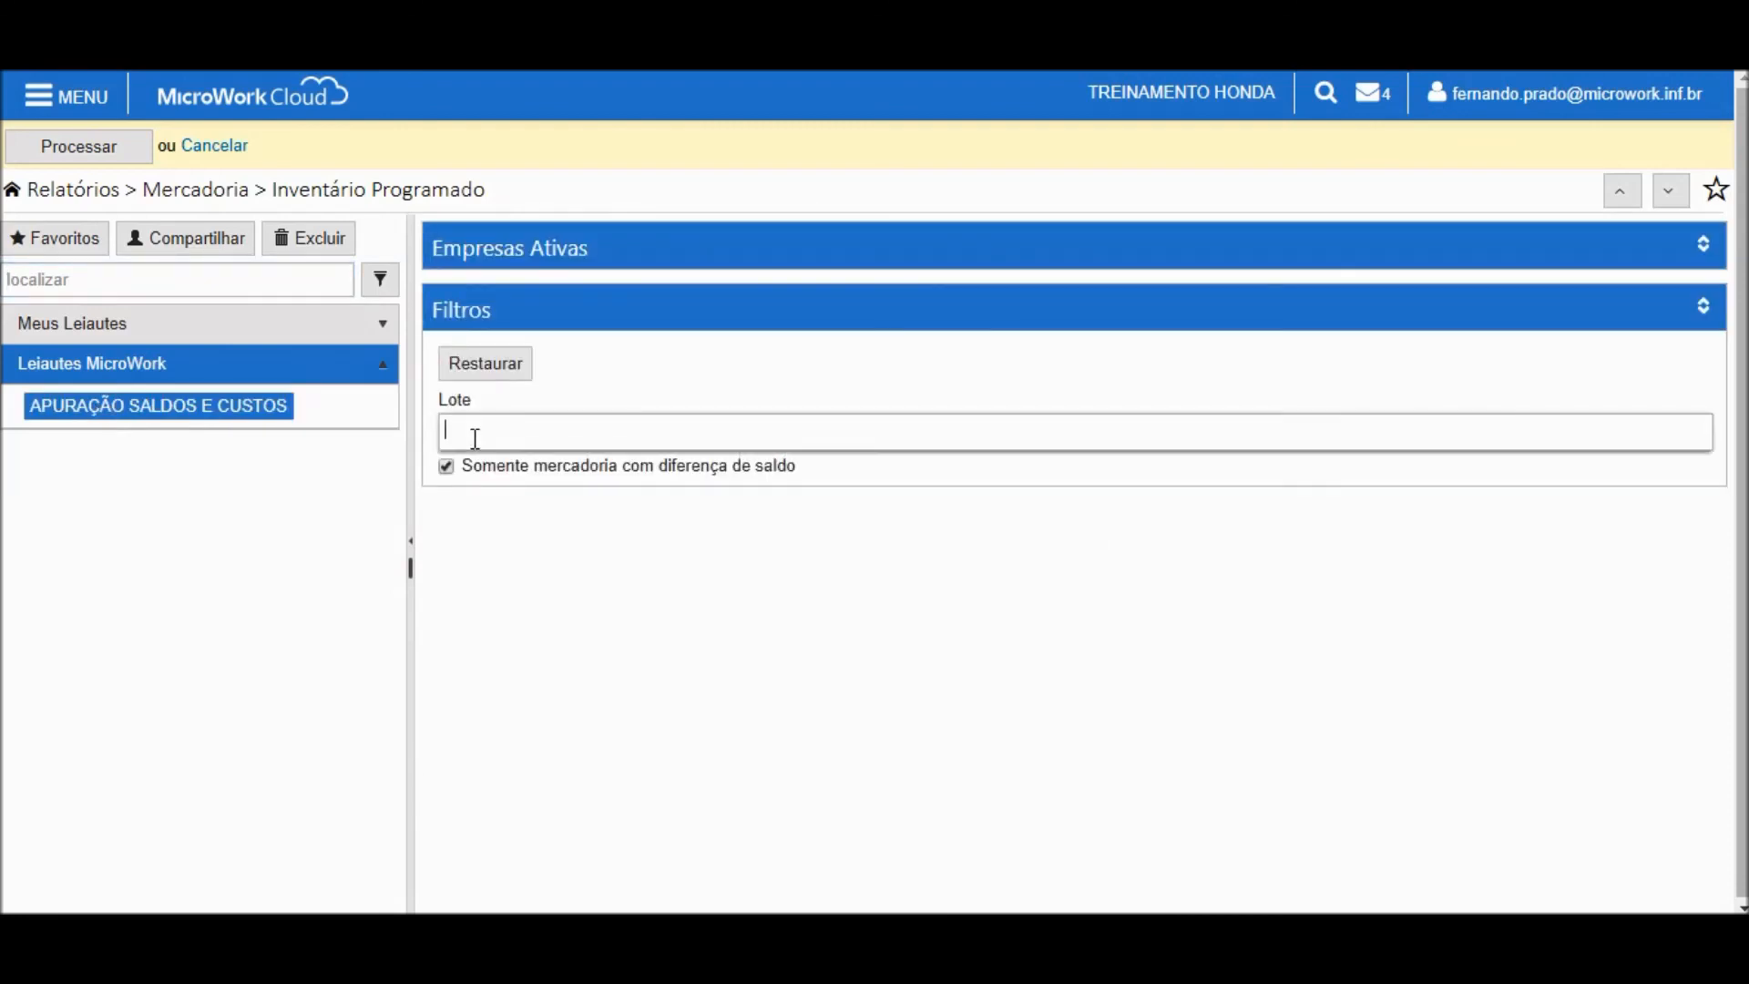
pyautogui.write('2')
pyautogui.click(492, 503)
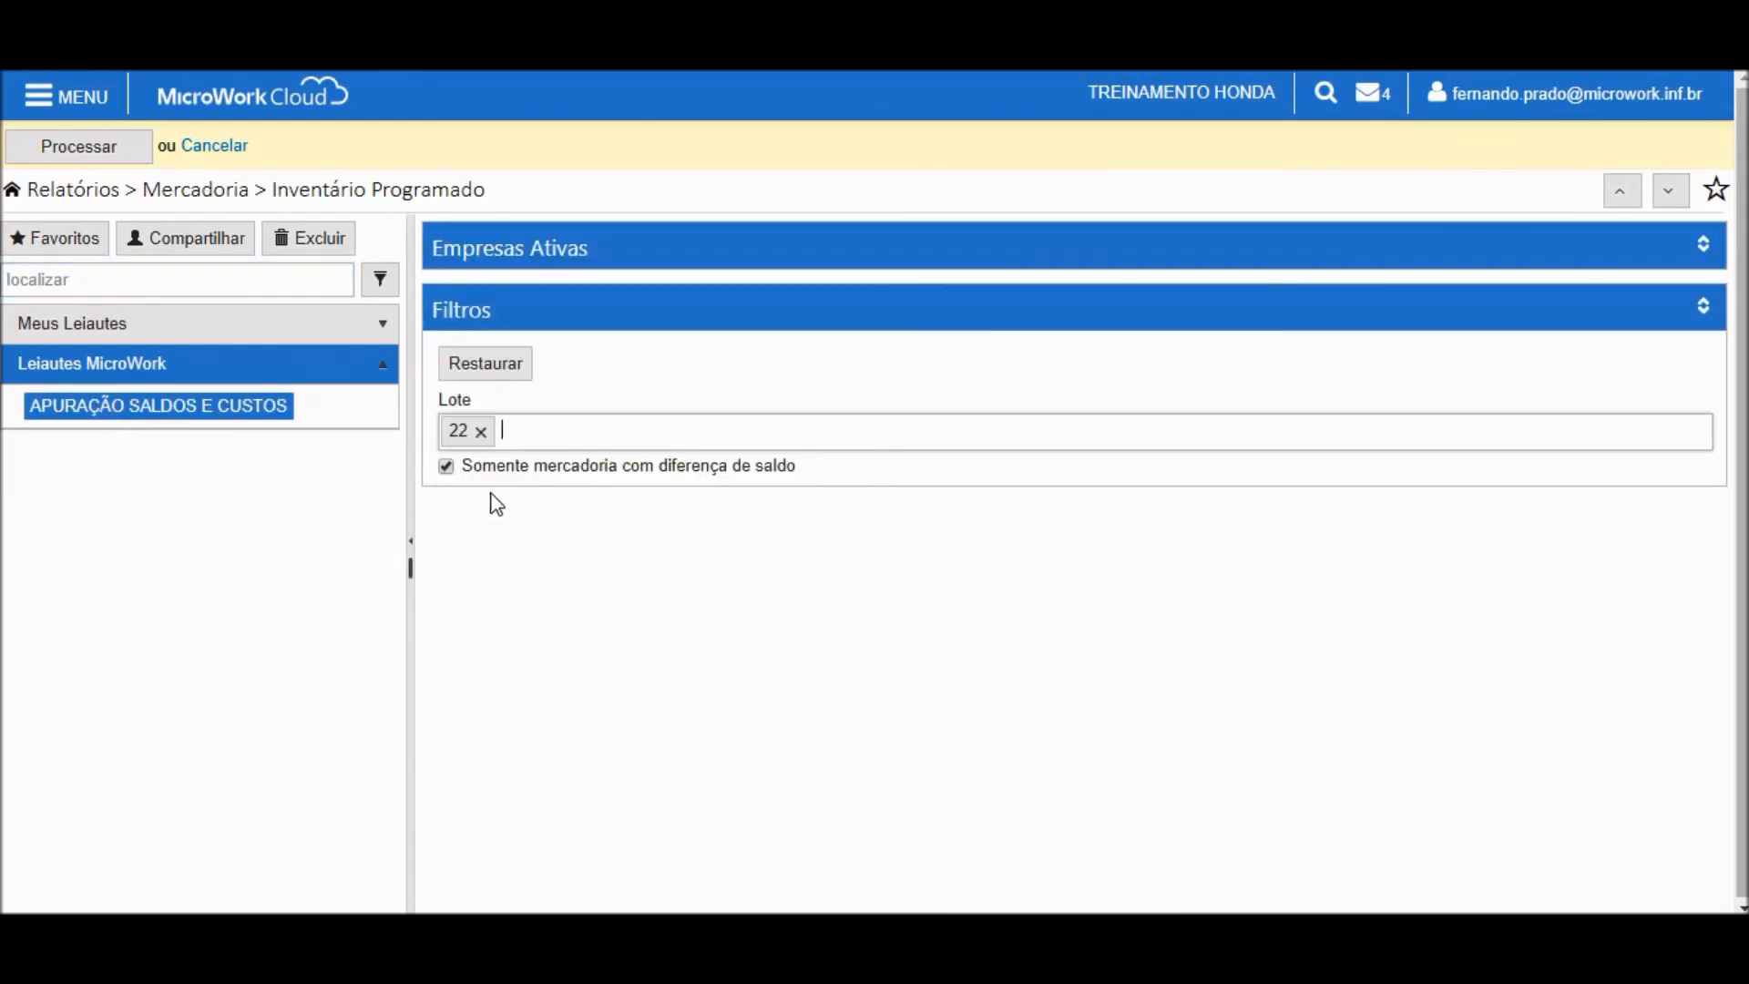
pyautogui.click(448, 472)
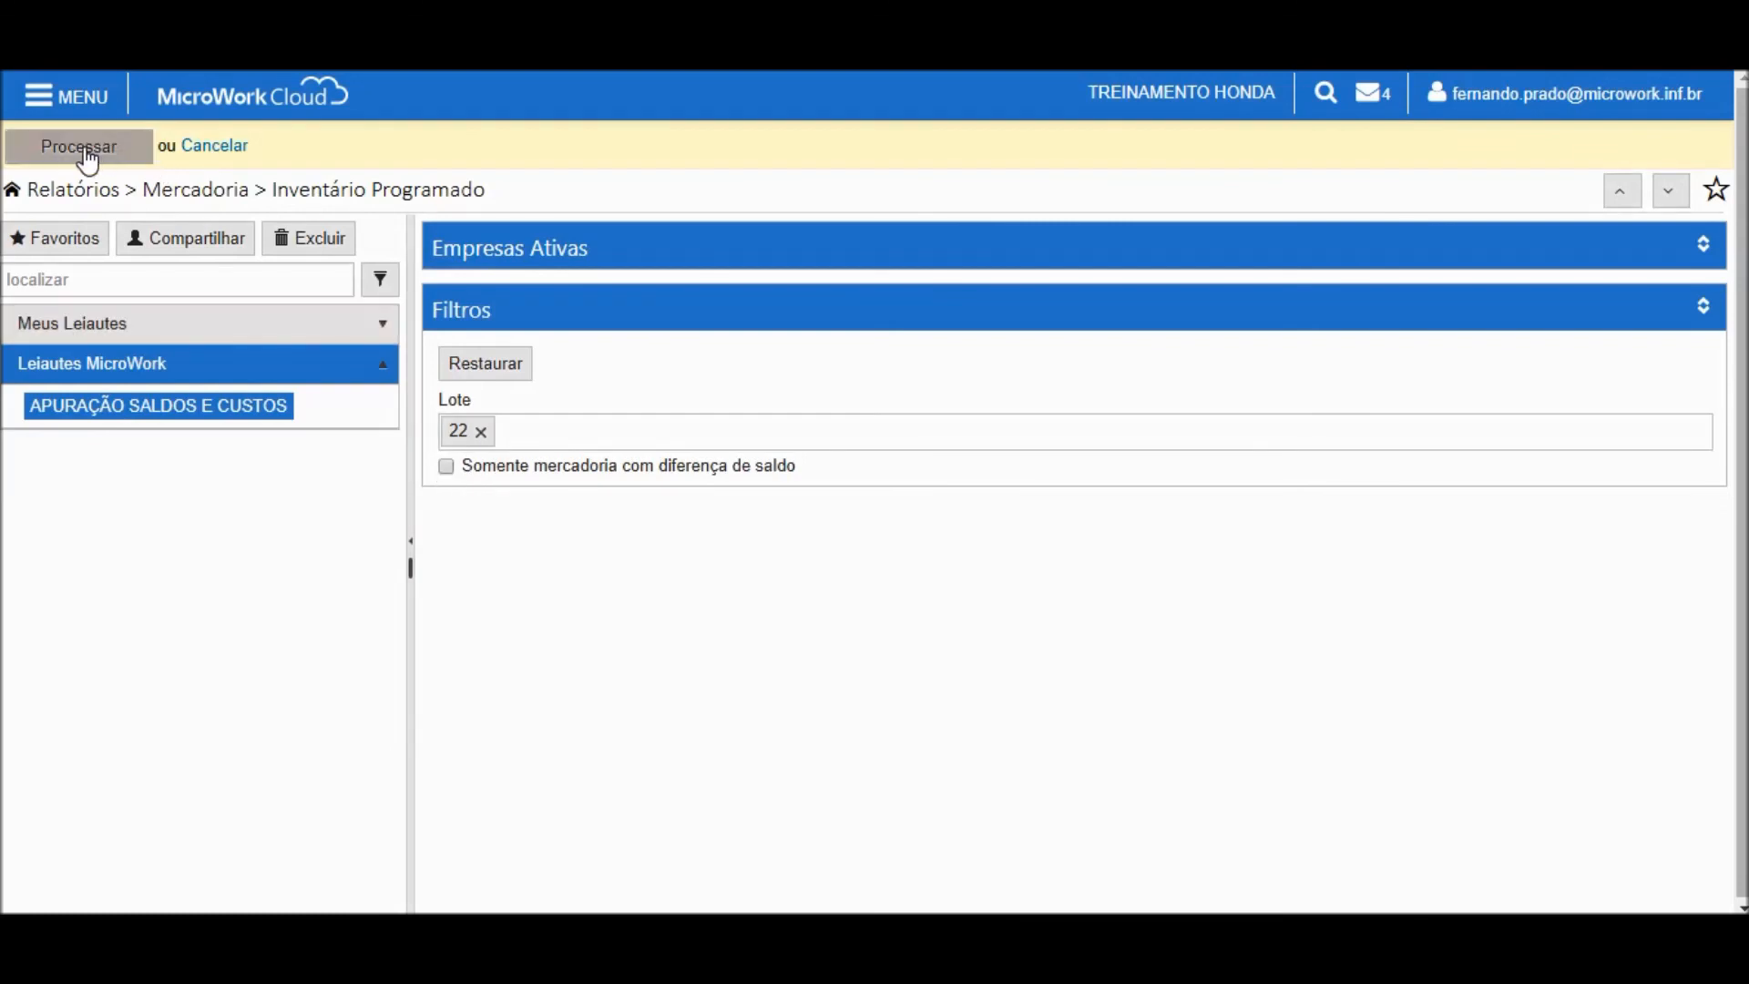
pyautogui.click(80, 147)
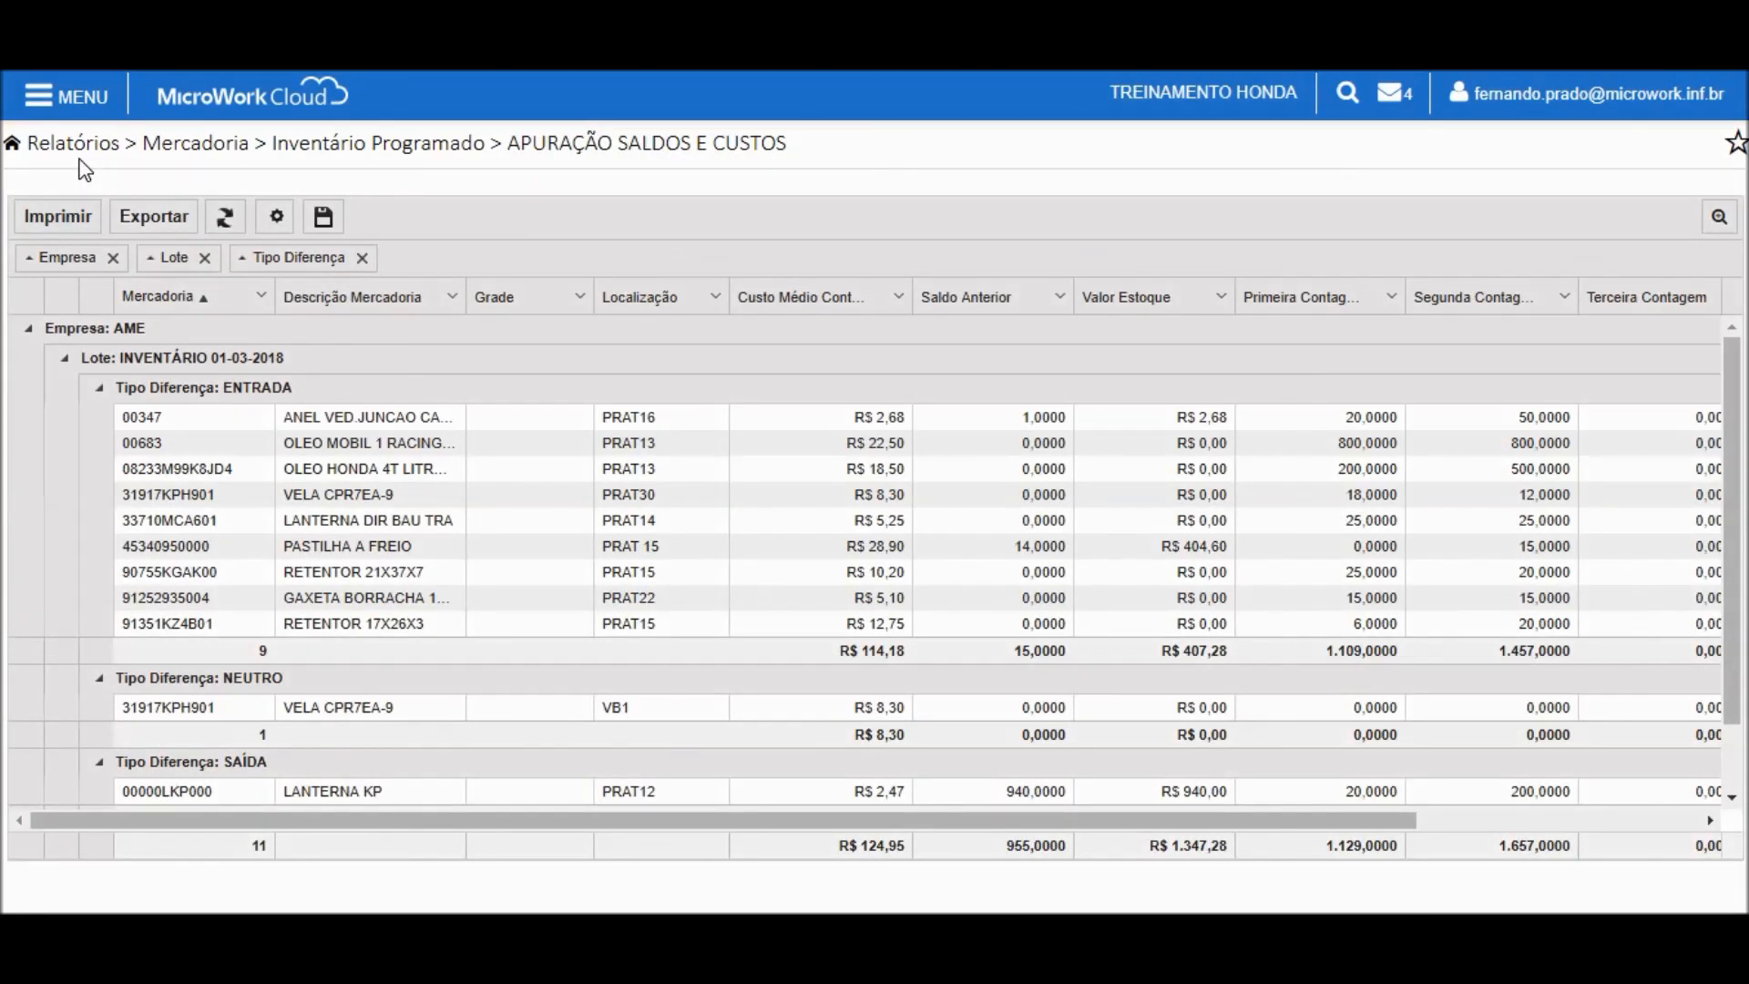